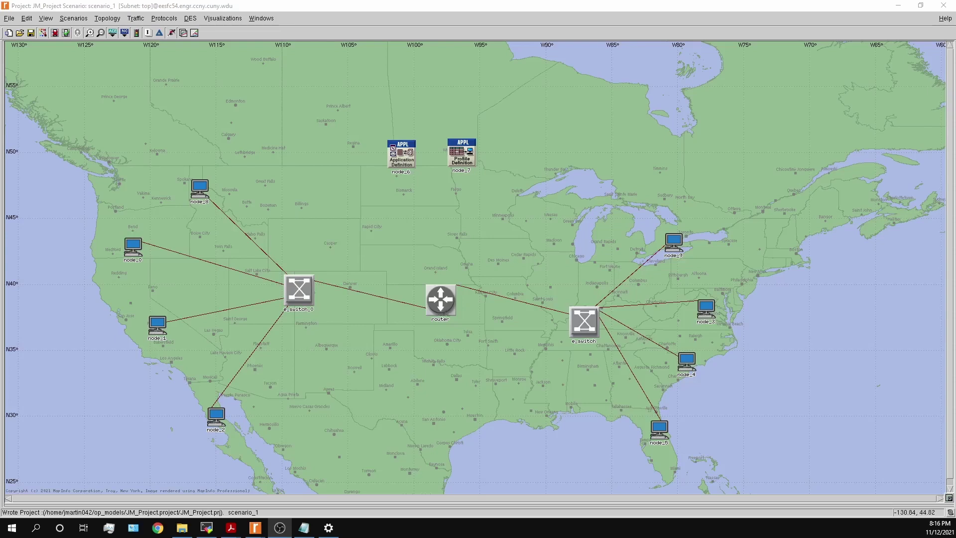
# Examine the applications assigned to the Engineer profile in the Profile Definition node's attributes.
pyautogui.moveTo(462, 153)
pyautogui.mouseDown()
pyautogui.moveTo(454, 162)
pyautogui.moveTo(456, 152)
pyautogui.mouseUp()
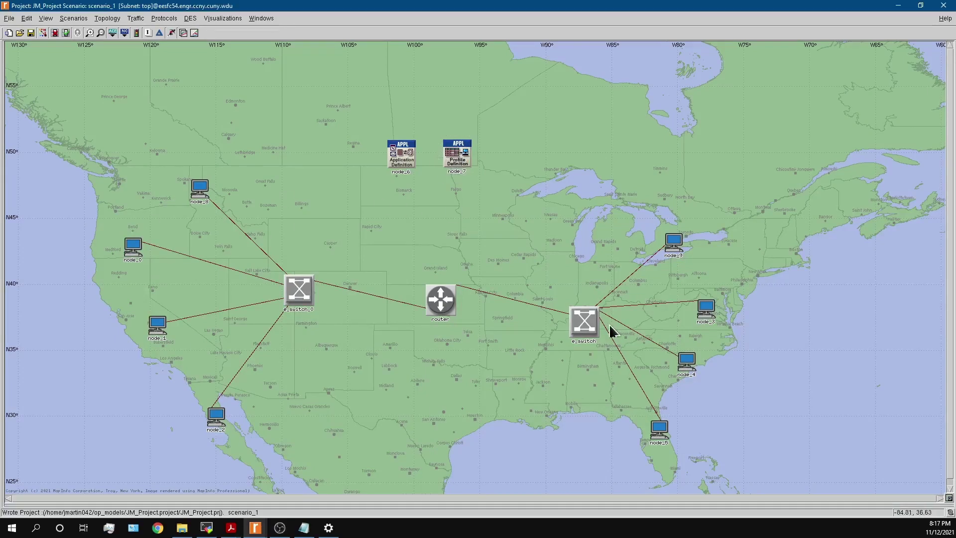
pyautogui.rightClick(456, 156)
pyautogui.click(467, 162)
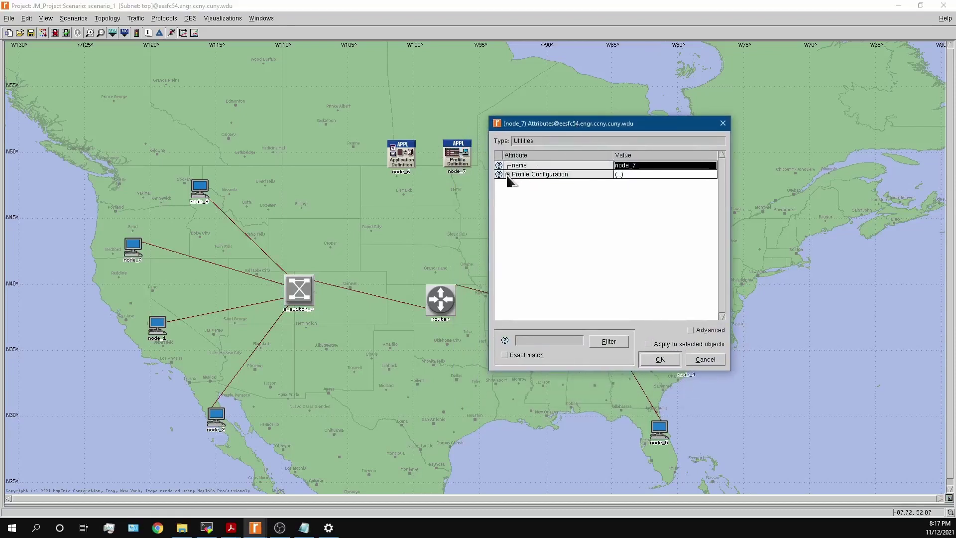
pyautogui.click(507, 175)
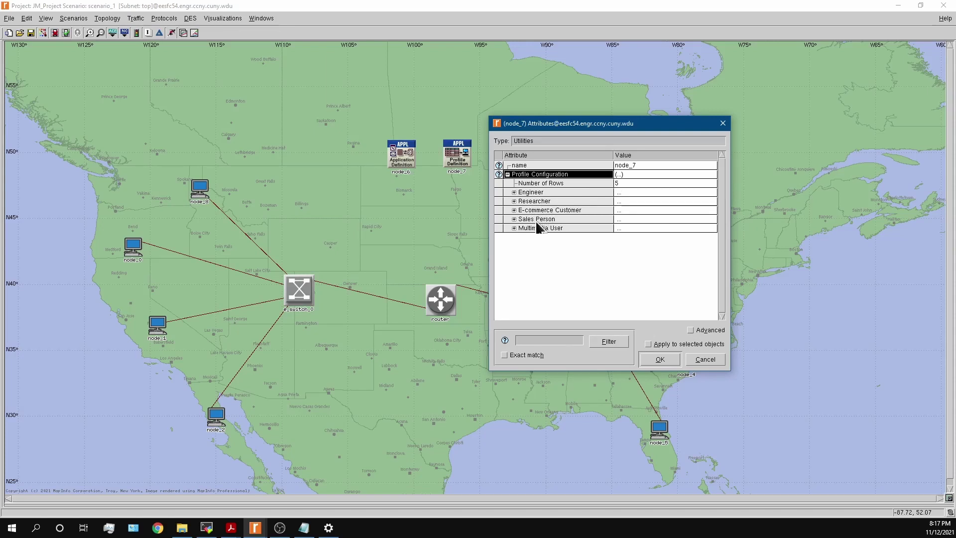
pyautogui.click(514, 193)
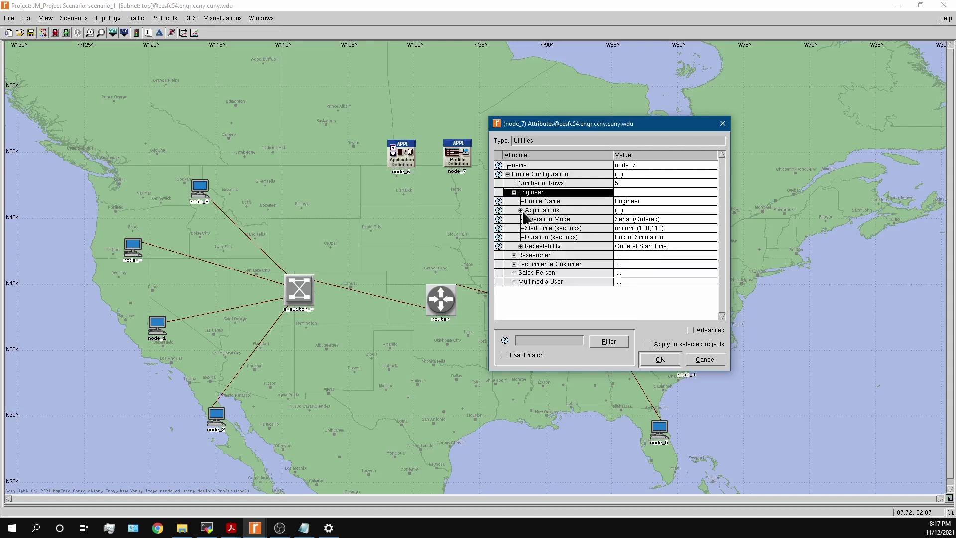
pyautogui.click(520, 210)
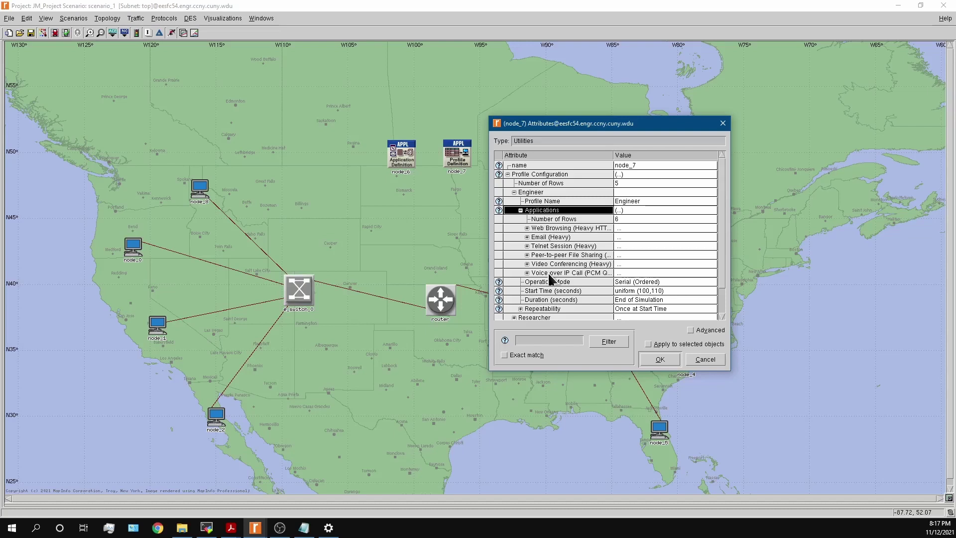
pyautogui.doubleClick(532, 194)
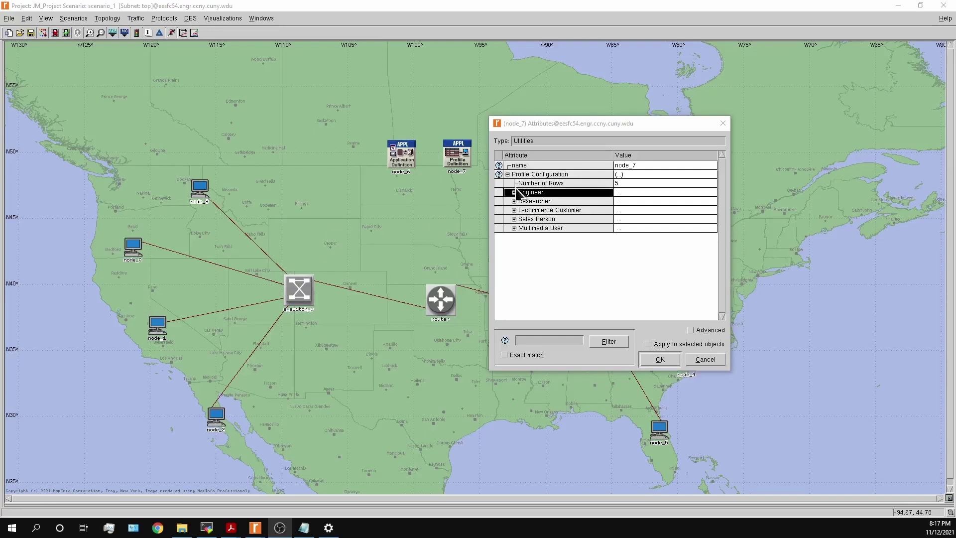
# Move the node_7 attributes window clear of the definition nodes and expand the Engineer profile's Applications list.
pyautogui.moveTo(587, 126); pyautogui.dragTo(655, 83)
pyautogui.click(582, 149)
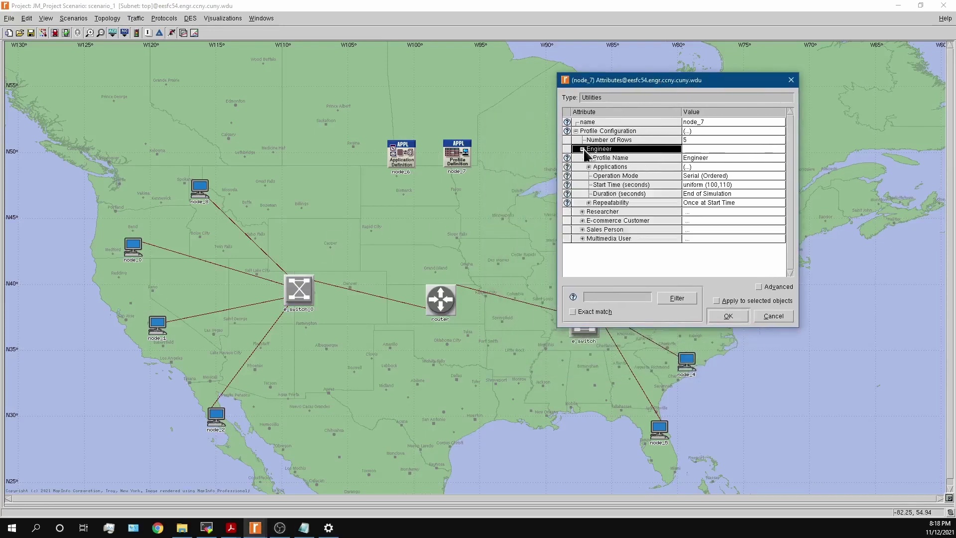
pyautogui.click(588, 167)
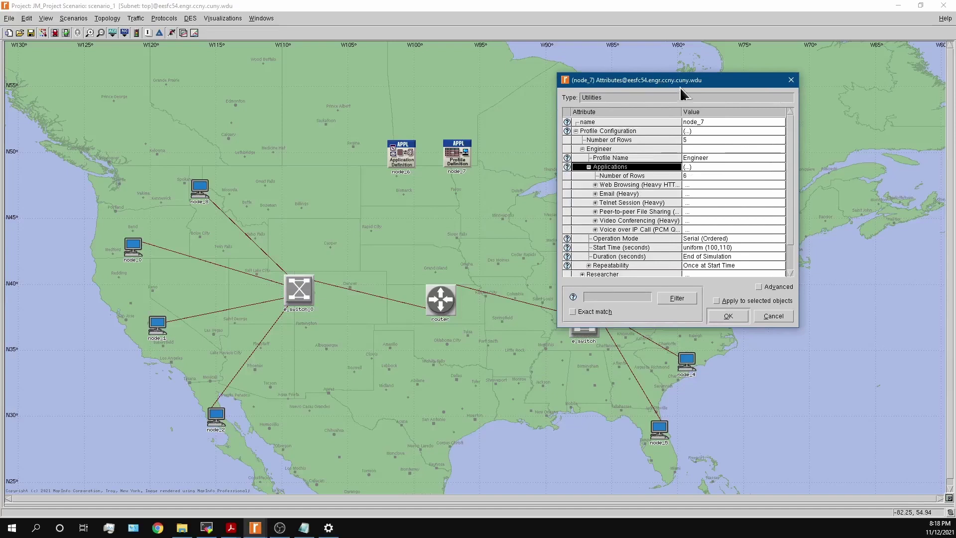
pyautogui.moveTo(681, 85); pyautogui.dragTo(716, 83)
# Open the Application Definition node's attributes beside the profile attributes and expand its Application Definitions.
pyautogui.click(403, 157)
pyautogui.rightClick(403, 158)
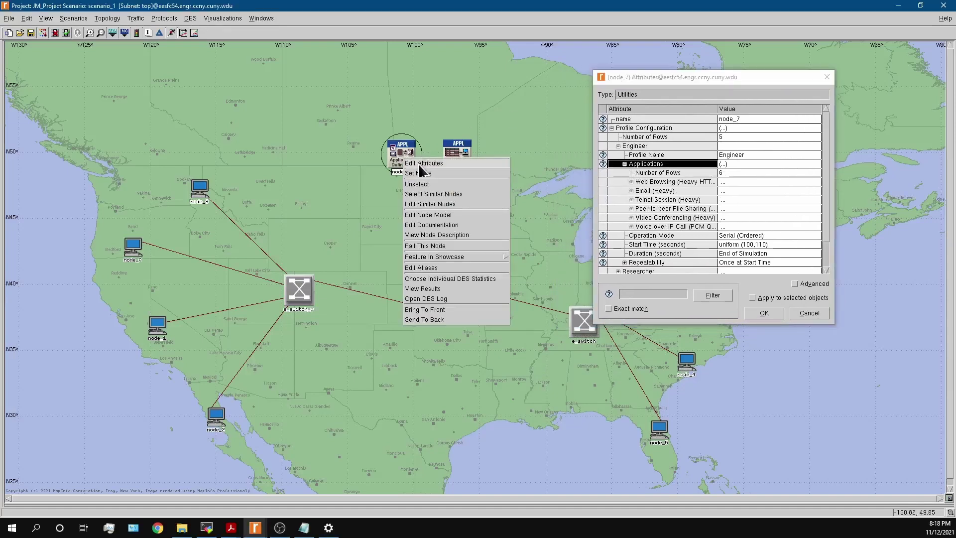
pyautogui.click(421, 164)
pyautogui.moveTo(524, 152); pyautogui.dragTo(452, 76)
pyautogui.click(350, 125)
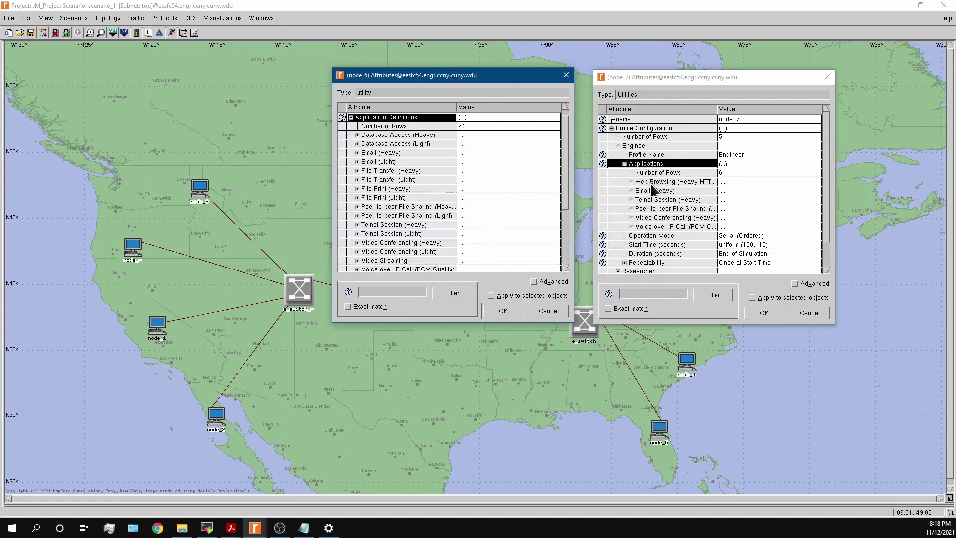
# Examine the Peer-to-peer File Sharing table of the Web Browsing (Heavy HTTP1.1) application, then collapse that entry.
pyautogui.scroll(-1, 389, 245)
pyautogui.scroll(-2, 388, 240)
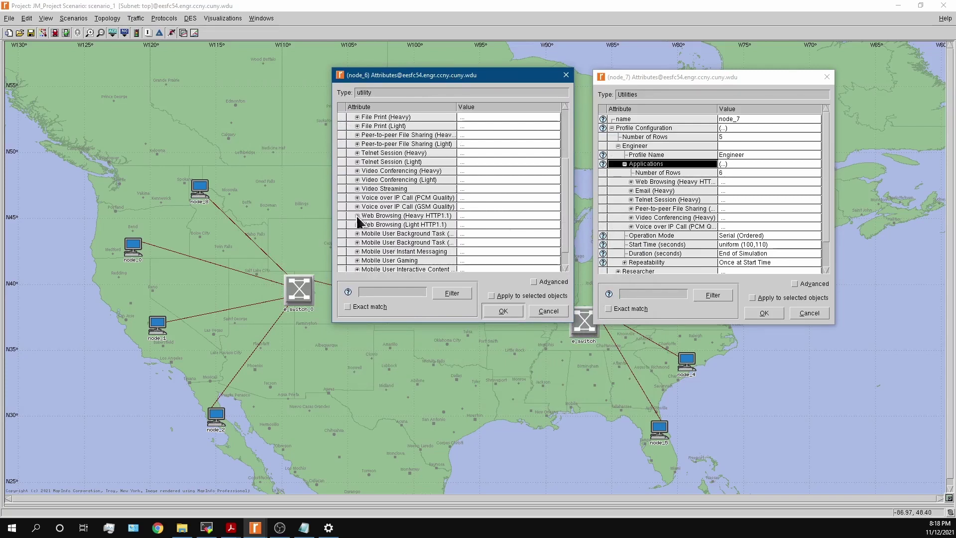
pyautogui.click(357, 215)
pyautogui.click(363, 232)
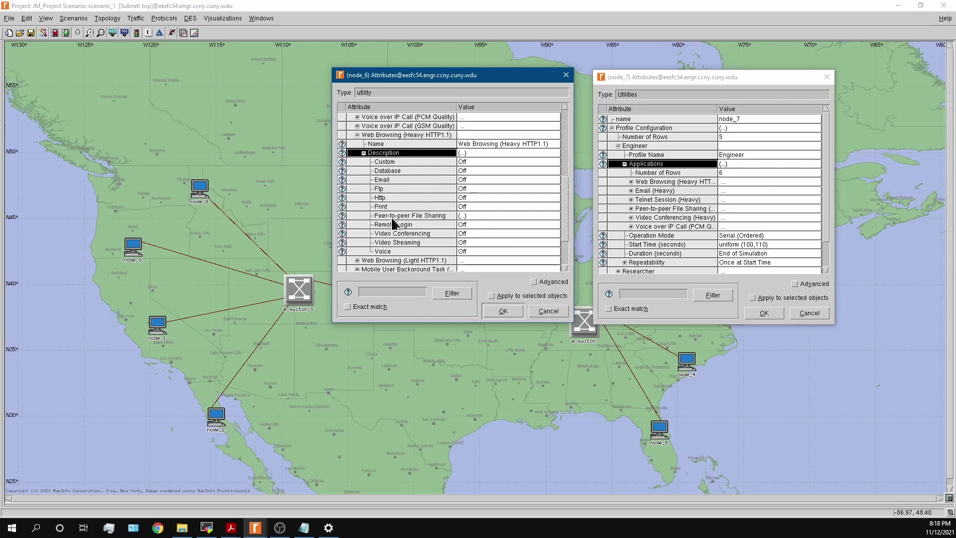
pyautogui.click(463, 217)
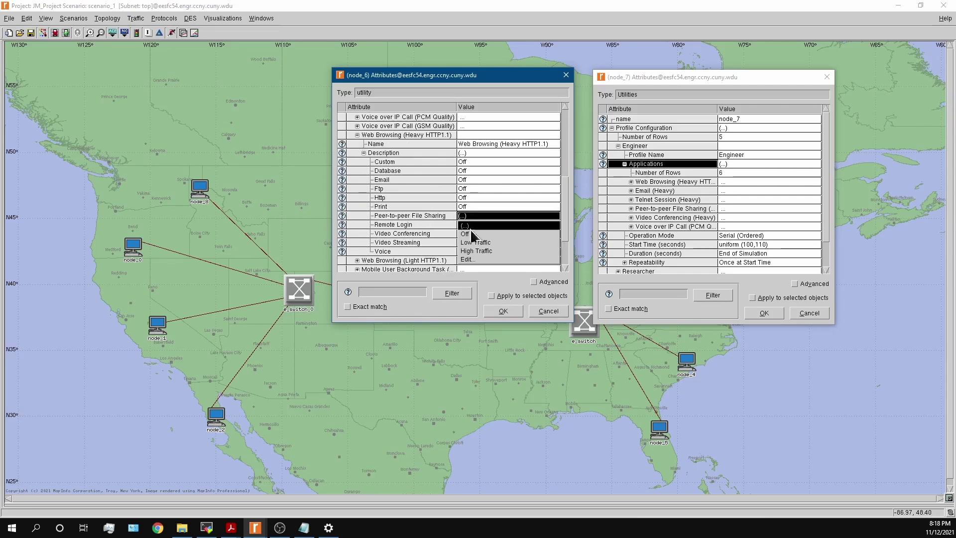
pyautogui.click(467, 259)
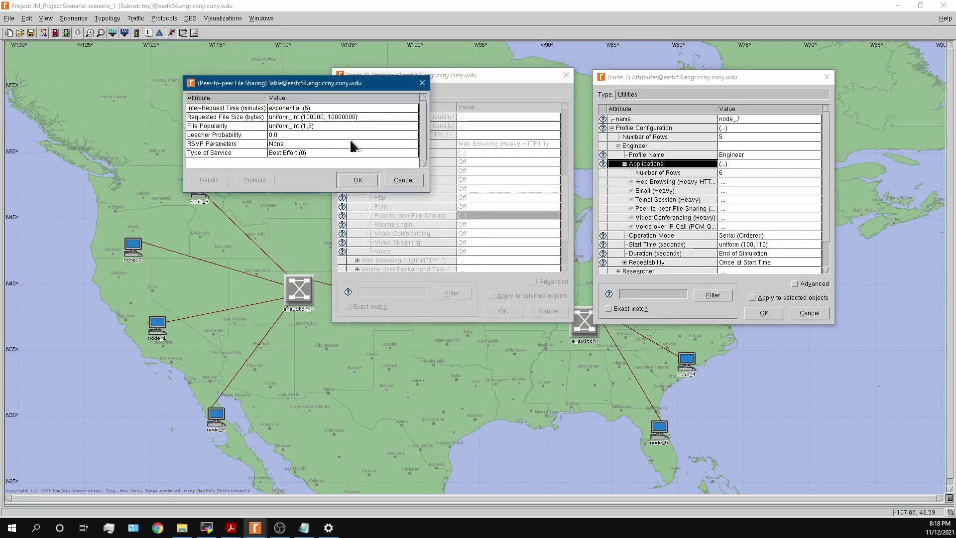
pyautogui.click(357, 180)
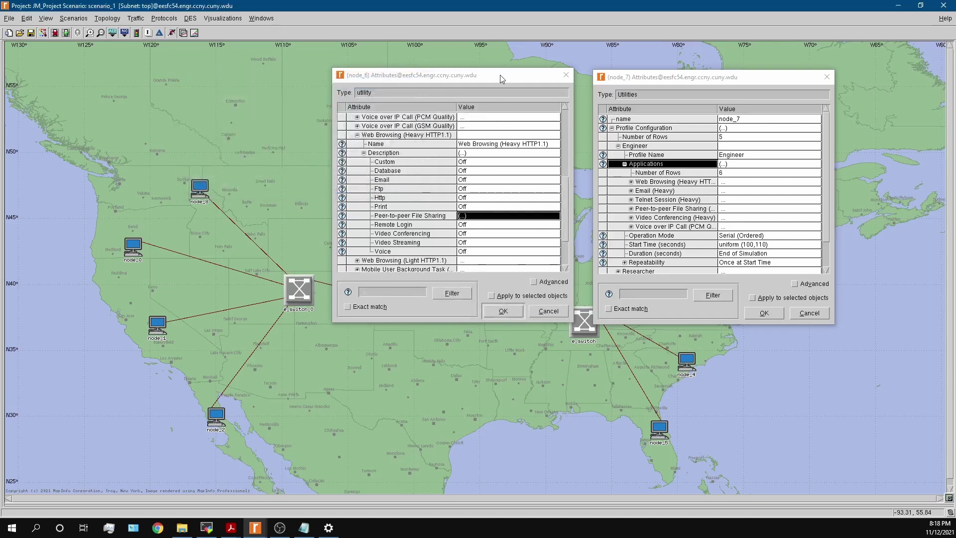
pyautogui.moveTo(500, 75); pyautogui.dragTo(793, 139)
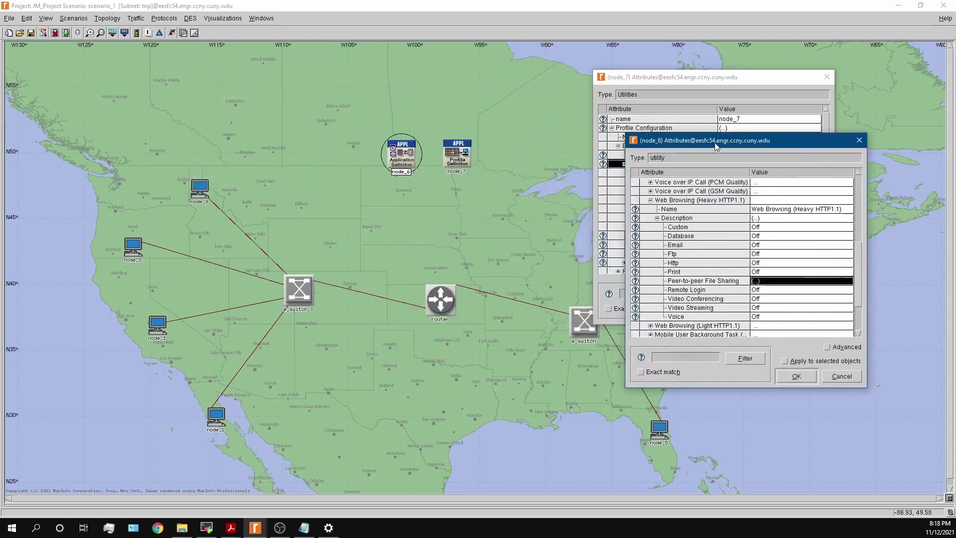
pyautogui.moveTo(740, 142); pyautogui.dragTo(459, 85)
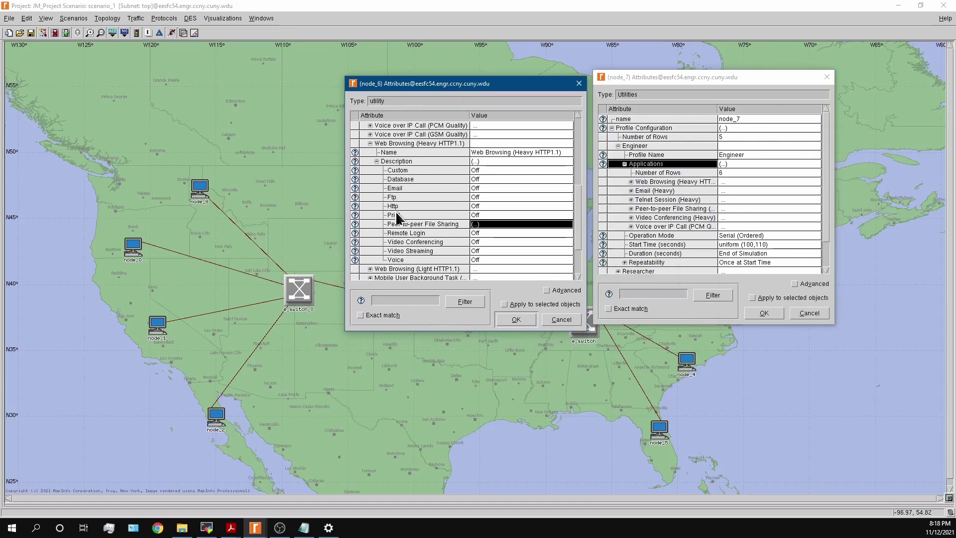
pyautogui.click(370, 144)
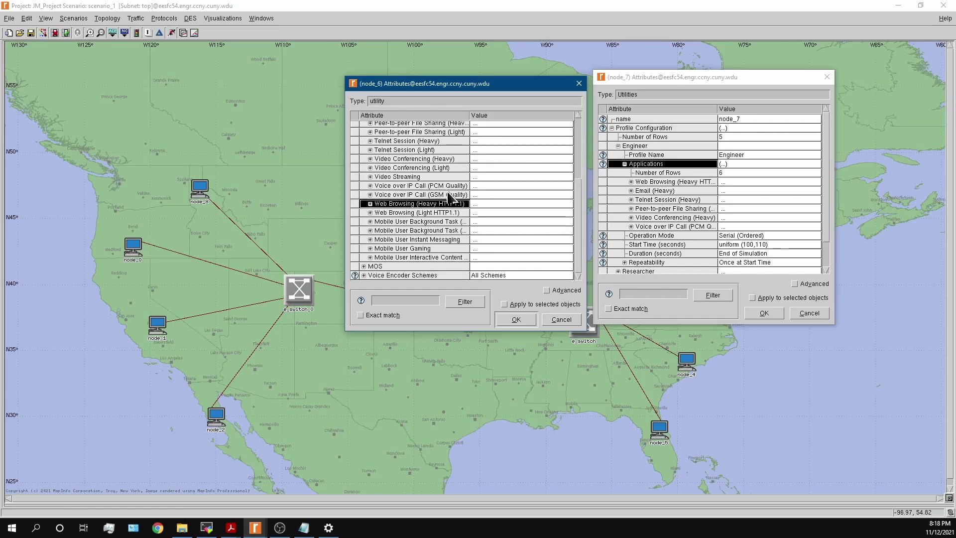
# Review the Peer-to-peer File Sharing table in the Email (Heavy) application's description and collapse the entry.
pyautogui.scroll(4, 461, 201)
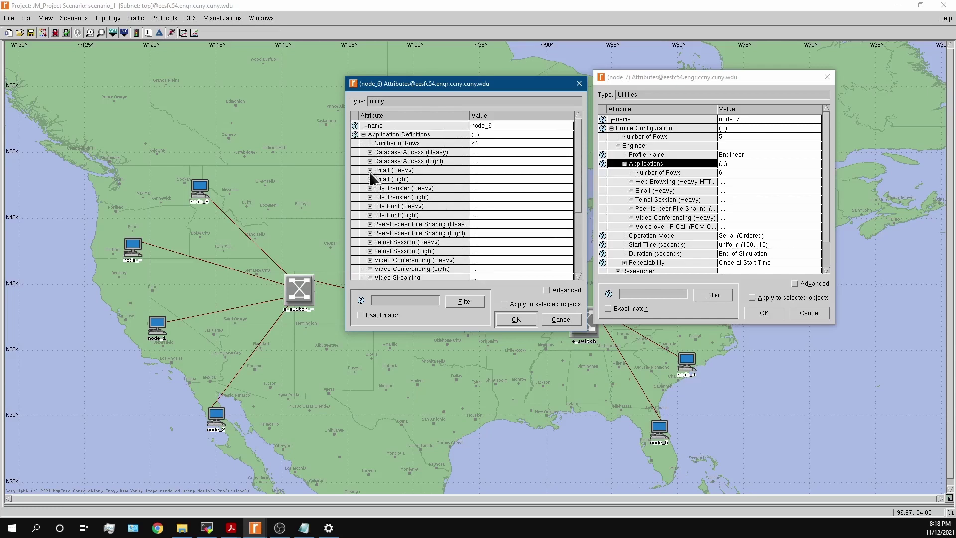
pyautogui.click(369, 170)
pyautogui.click(377, 188)
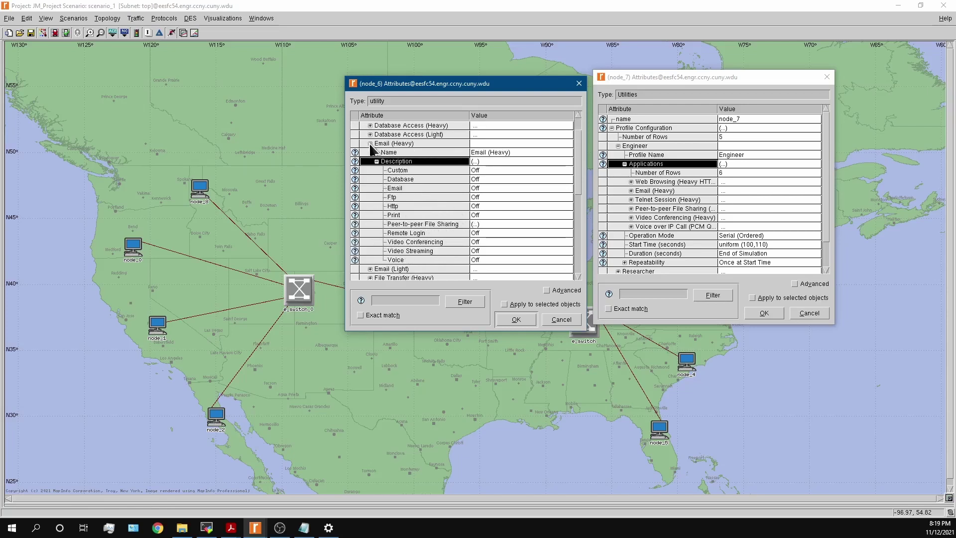
pyautogui.click(480, 225)
pyautogui.click(483, 267)
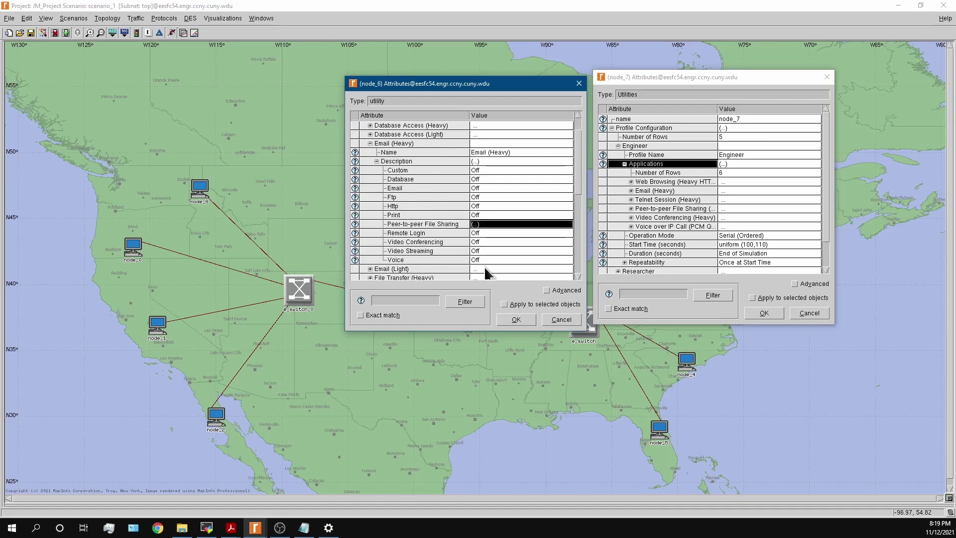
pyautogui.moveTo(336, 83); pyautogui.dragTo(263, 144)
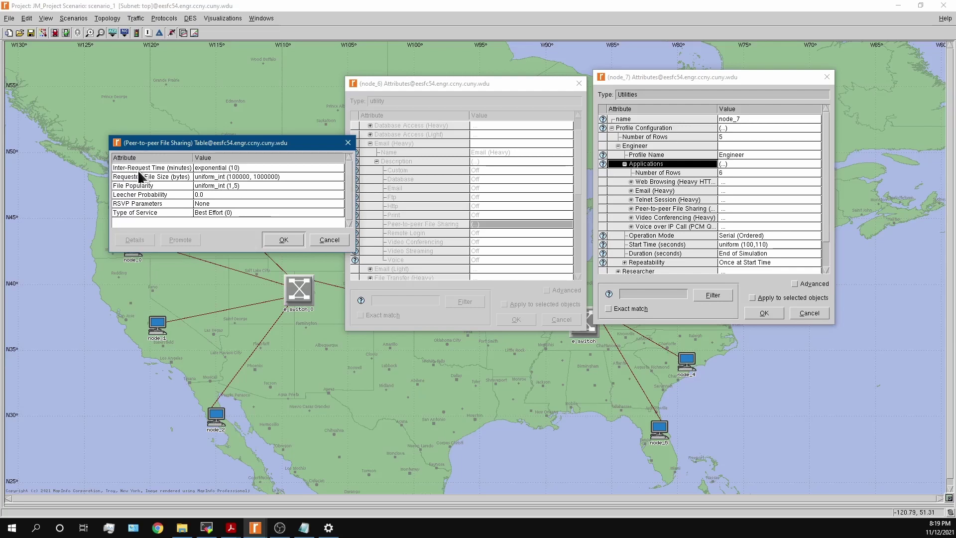
pyautogui.click(283, 240)
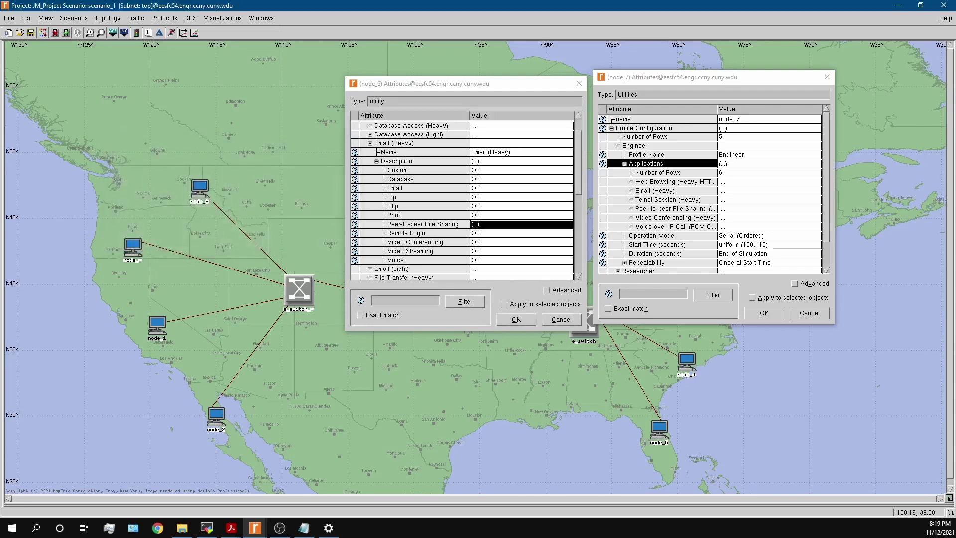
pyautogui.click(369, 143)
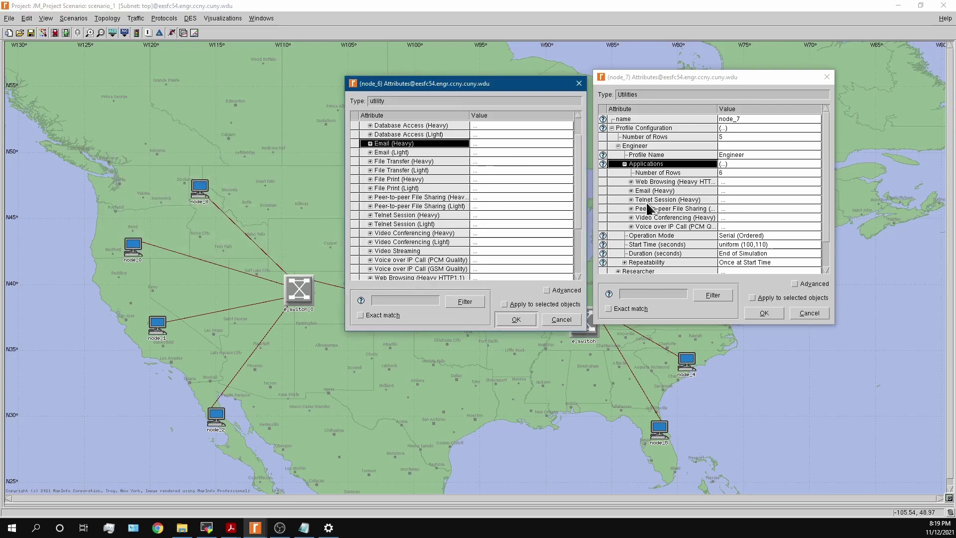
# Check the description settings of the Telnet Session (Heavy) application and collapse the entry.
pyautogui.scroll(-3, 386, 211)
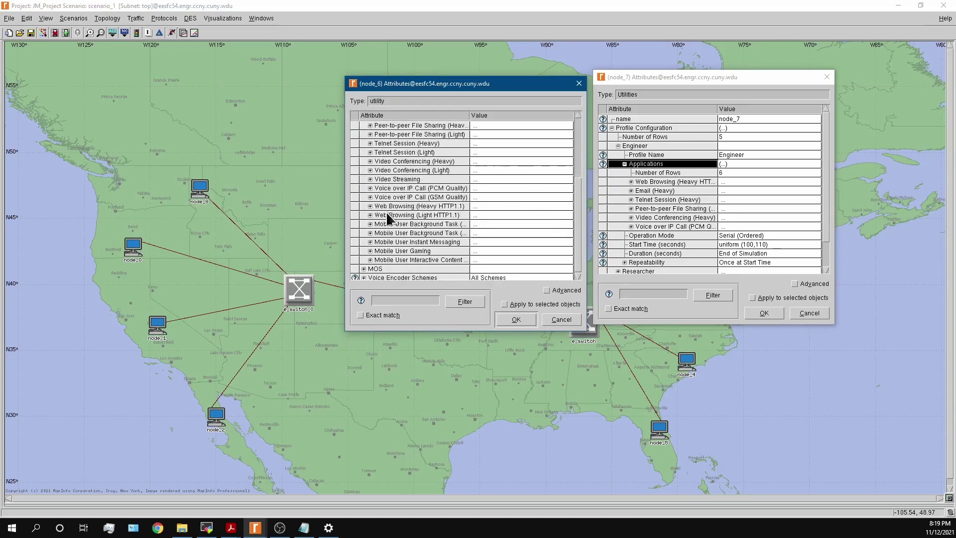
pyautogui.scroll(3, 385, 225)
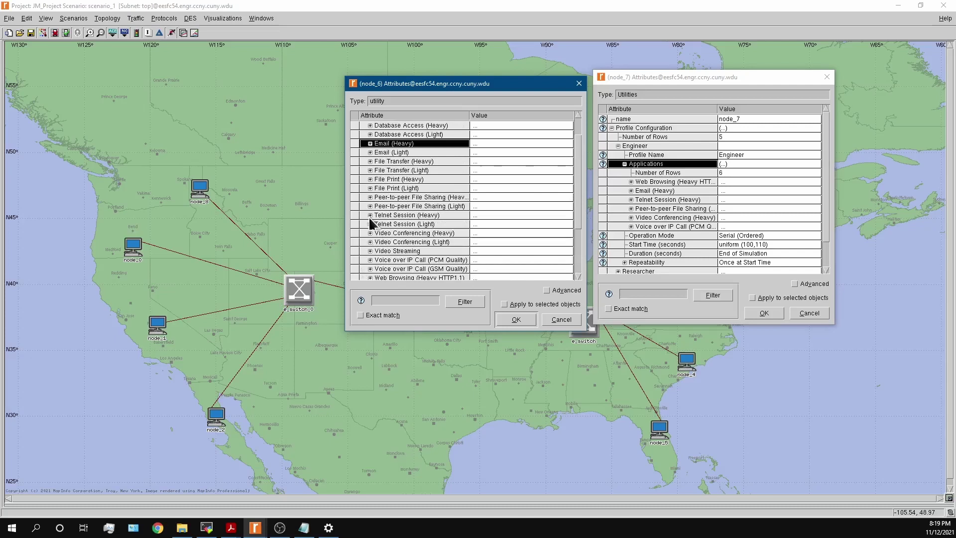
pyautogui.click(370, 215)
pyautogui.click(376, 233)
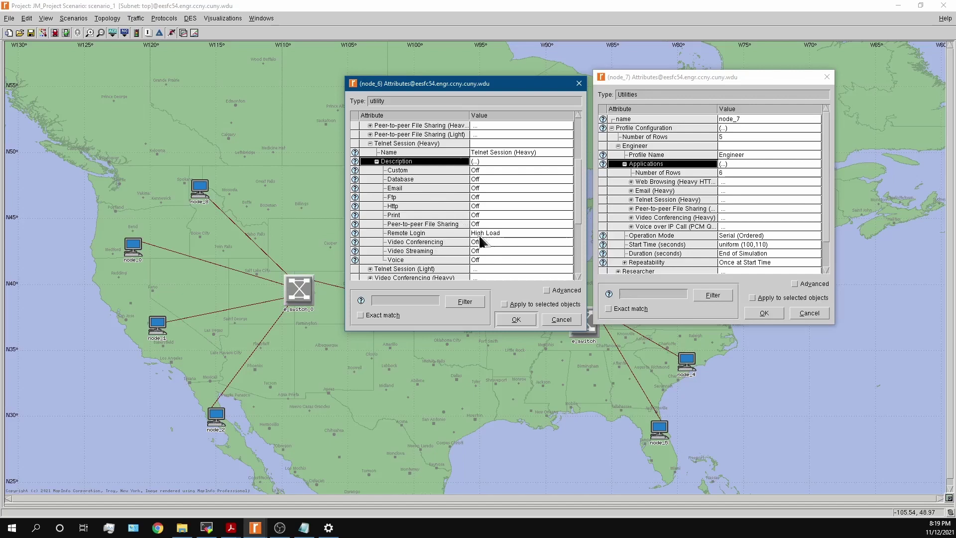
pyautogui.click(370, 143)
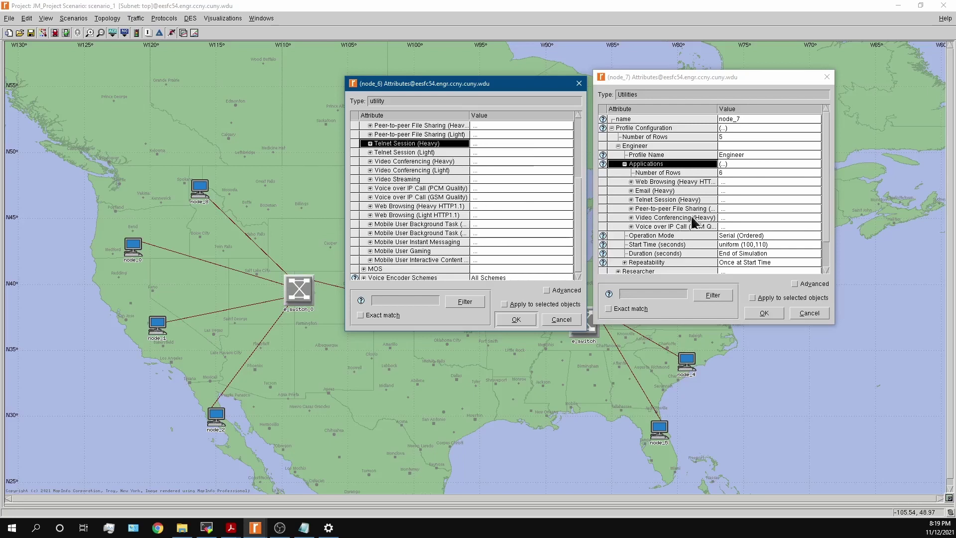
# Inspect the Peer-to-peer File Sharing table of the Peer-to-peer File Sharing (Light) application and collapse the entry.
pyautogui.scroll(4, 374, 160)
pyautogui.click(363, 134)
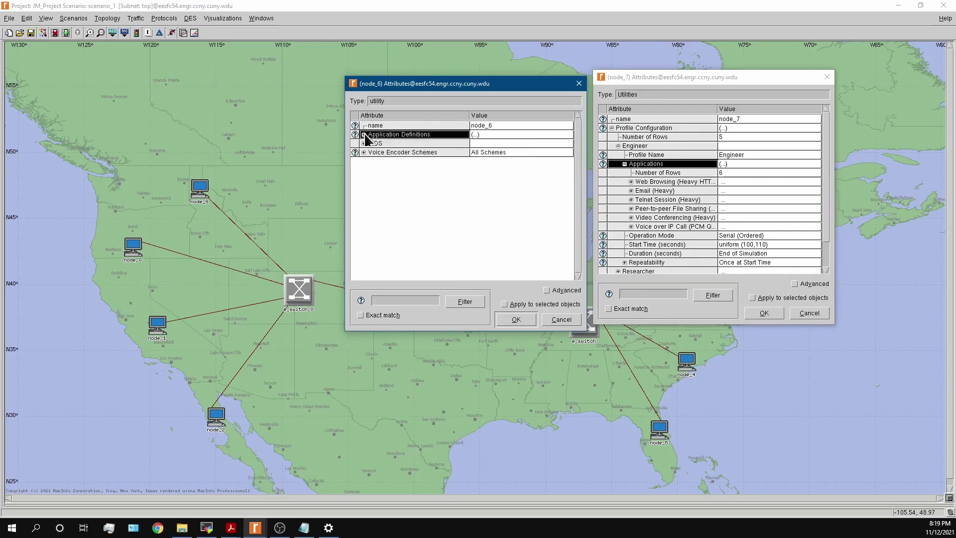
pyautogui.click(363, 135)
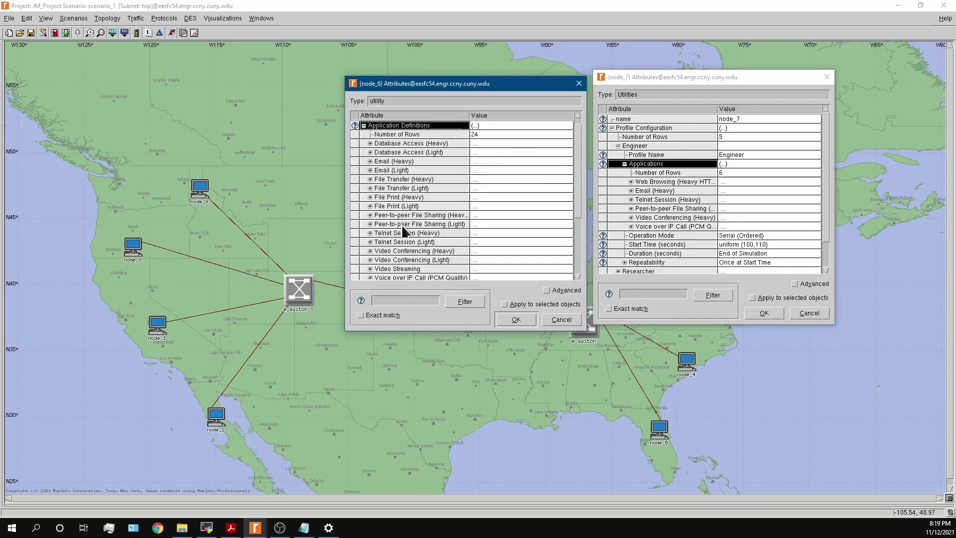
pyautogui.click(370, 224)
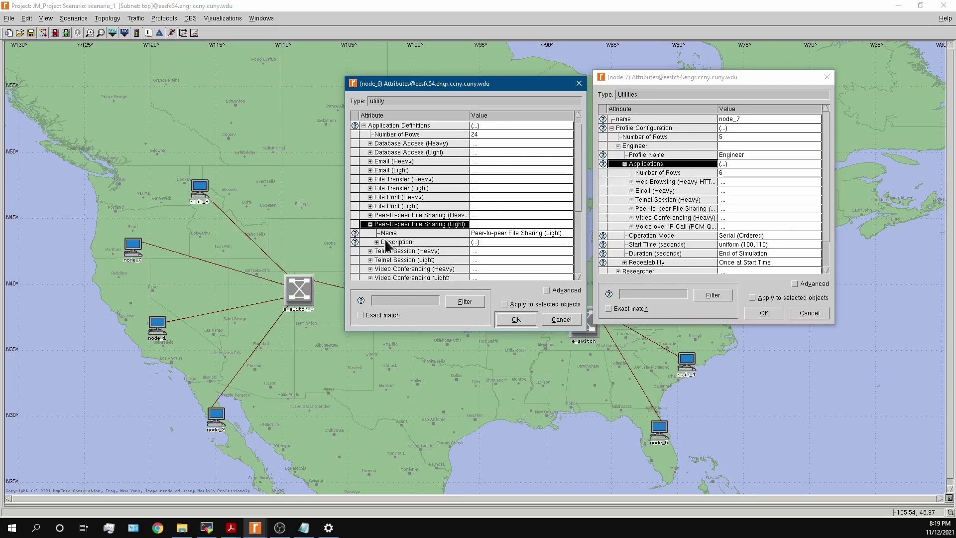
pyautogui.click(376, 242)
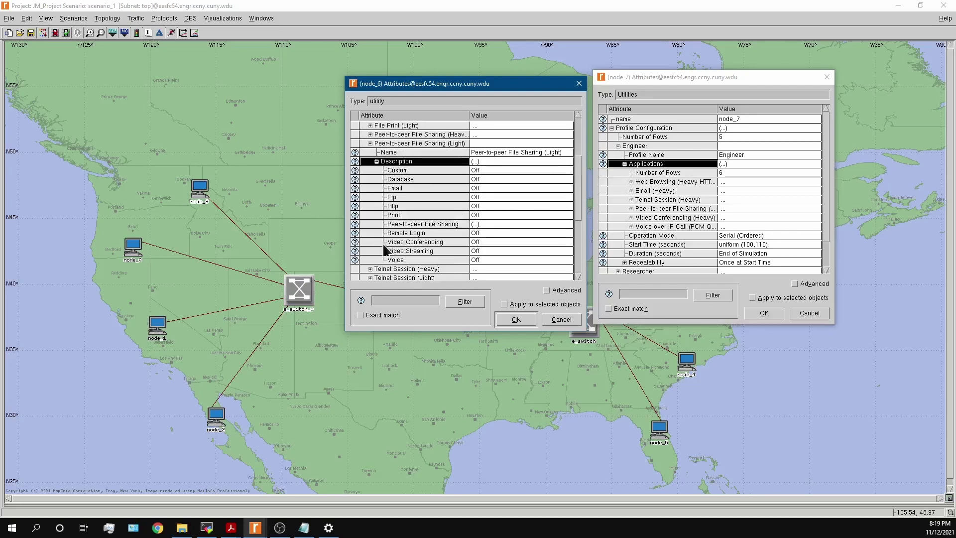
pyautogui.click(479, 224)
pyautogui.click(482, 267)
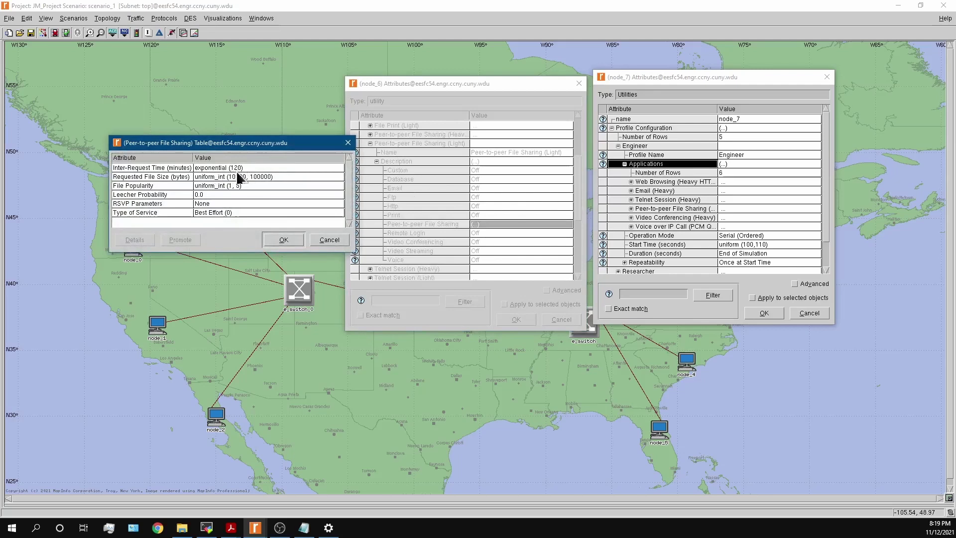
pyautogui.click(284, 239)
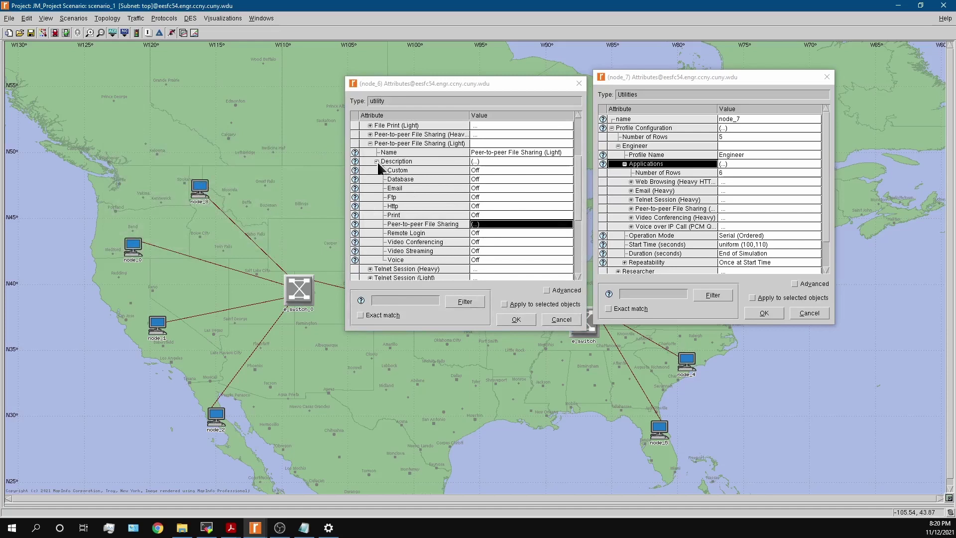
pyautogui.click(369, 143)
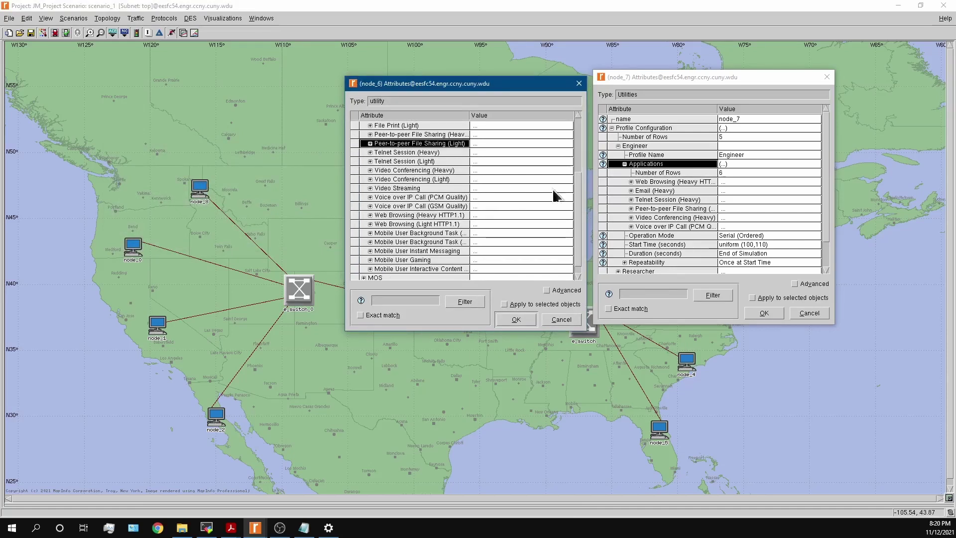
# Check the description settings of the Video Conferencing (Heavy) application and collapse the entry.
pyautogui.scroll(-1, 404, 218)
pyautogui.scroll(1, 404, 218)
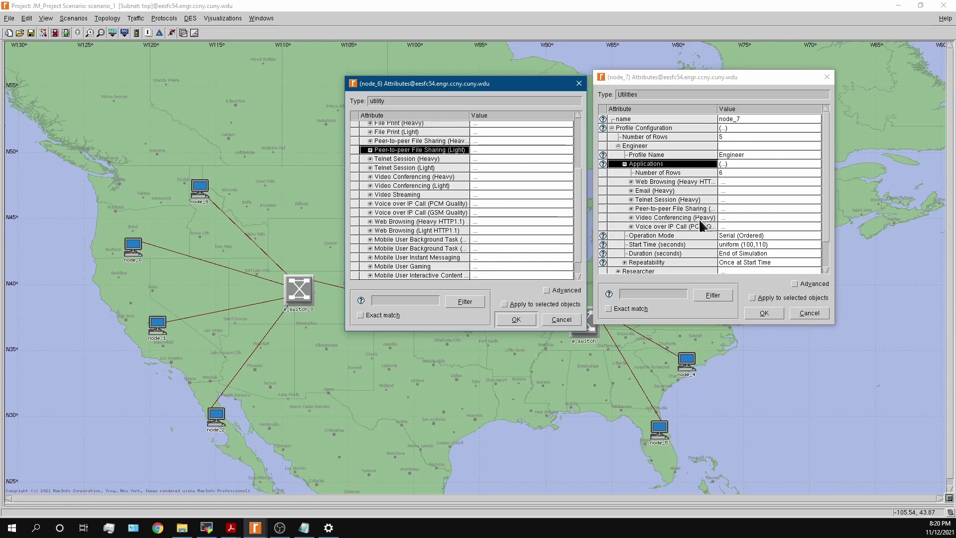
pyautogui.click(370, 176)
pyautogui.click(377, 195)
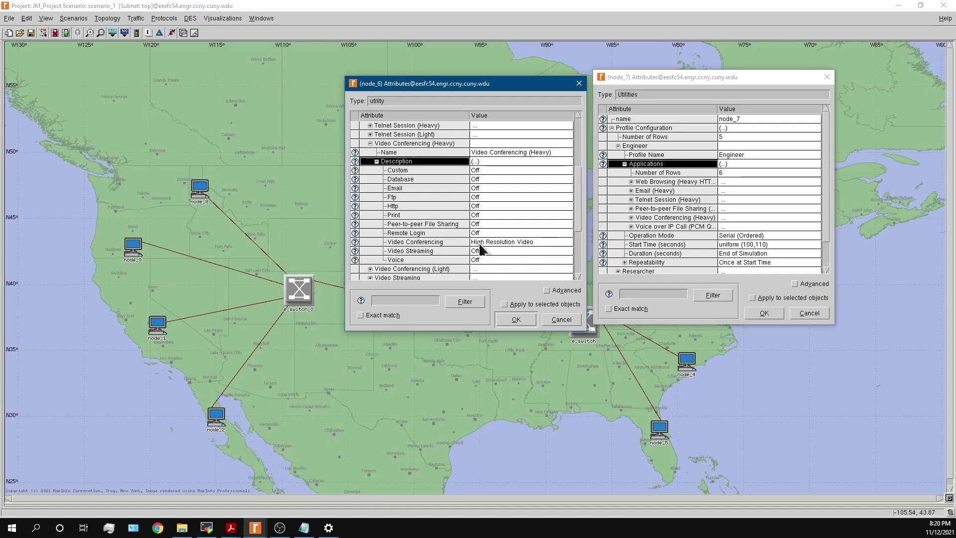
pyautogui.click(370, 143)
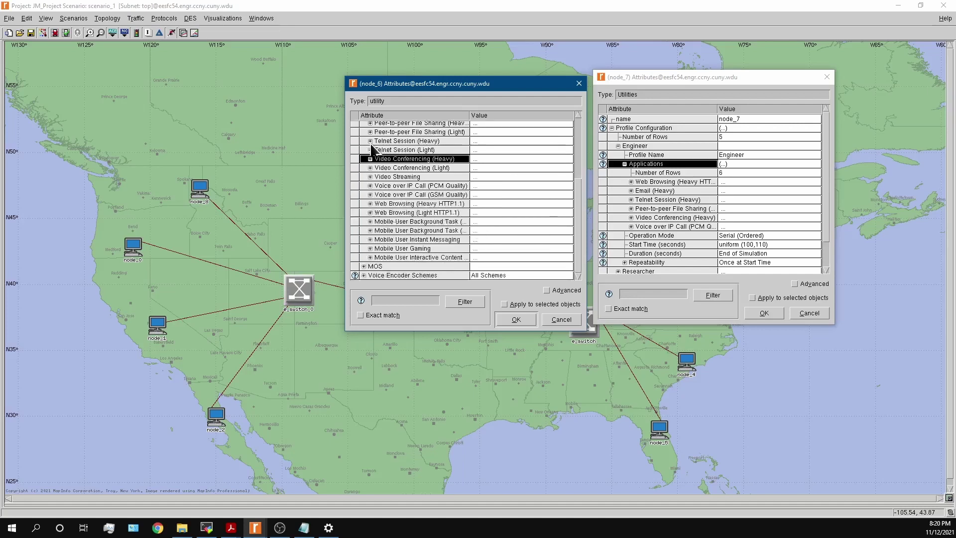
# Check the Voice setting in the Voice over IP Call (PCM Quality) application's description, then collapse it and the Engineer profile's application list.
pyautogui.click(652, 227)
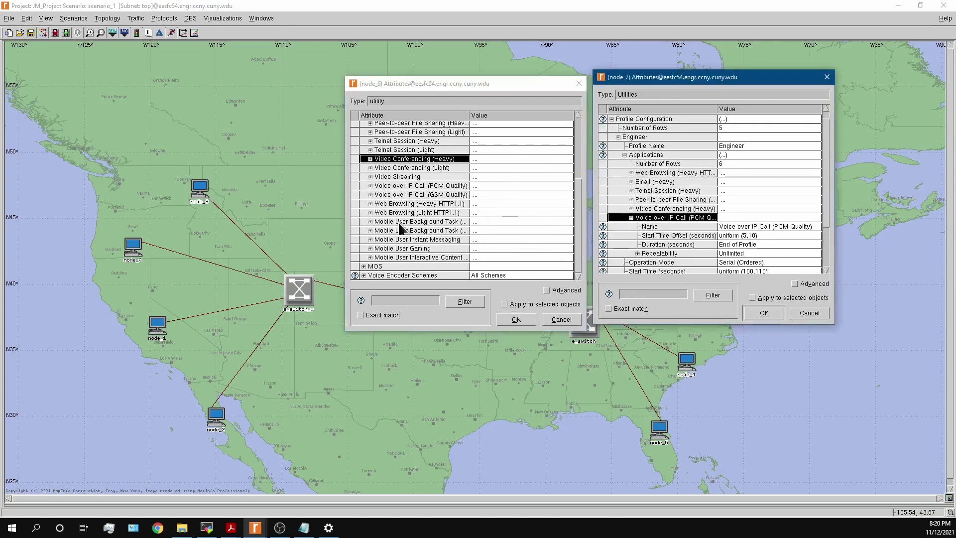
pyautogui.click(376, 188)
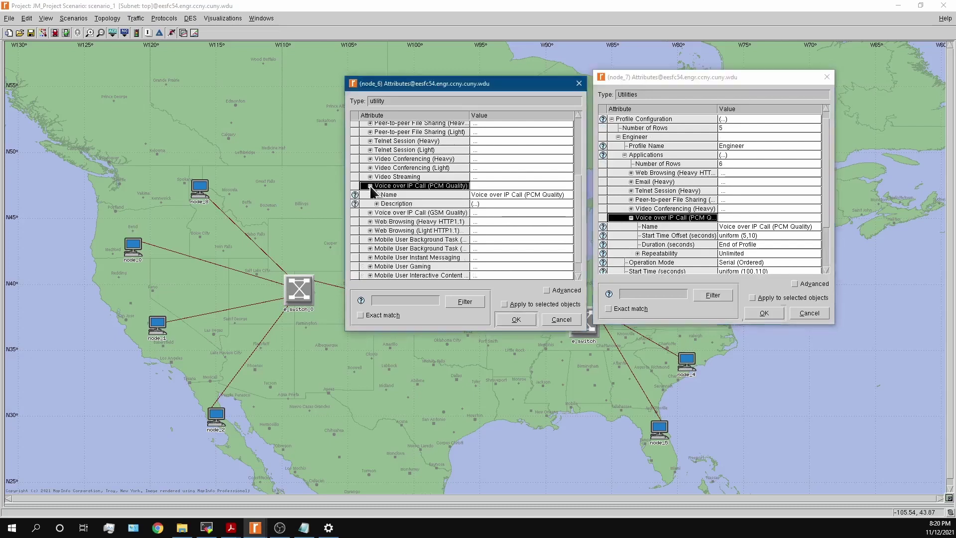
pyautogui.click(376, 203)
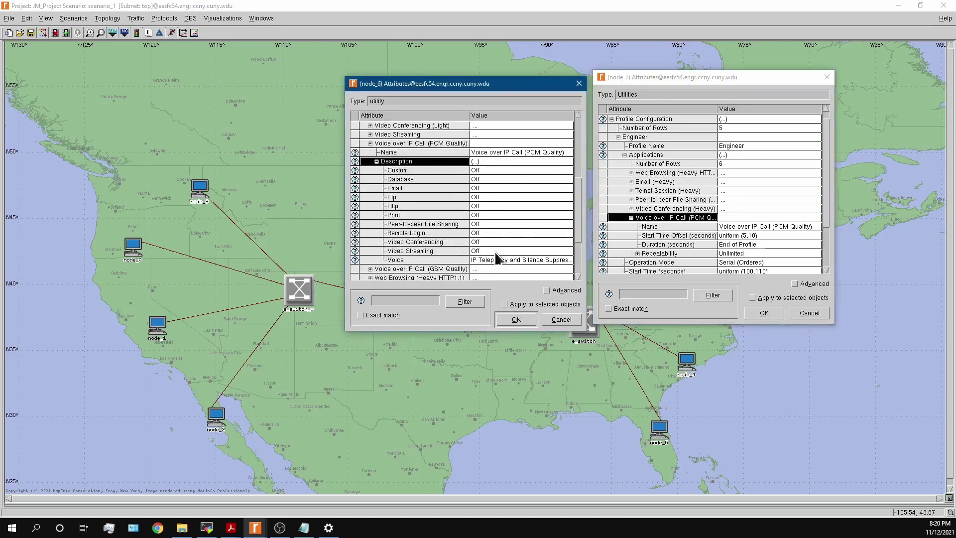
pyautogui.moveTo(480, 84); pyautogui.dragTo(419, 74)
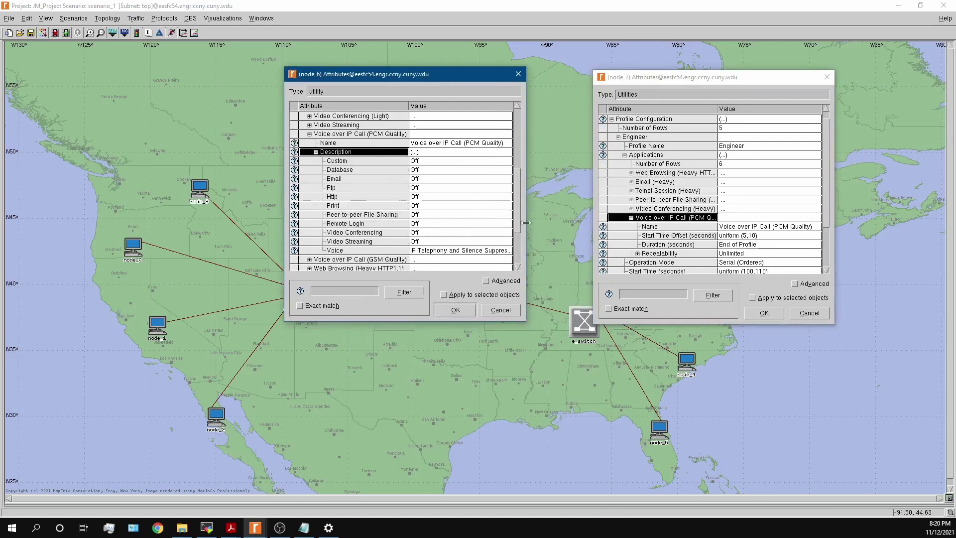
pyautogui.moveTo(525, 220); pyautogui.dragTo(566, 229)
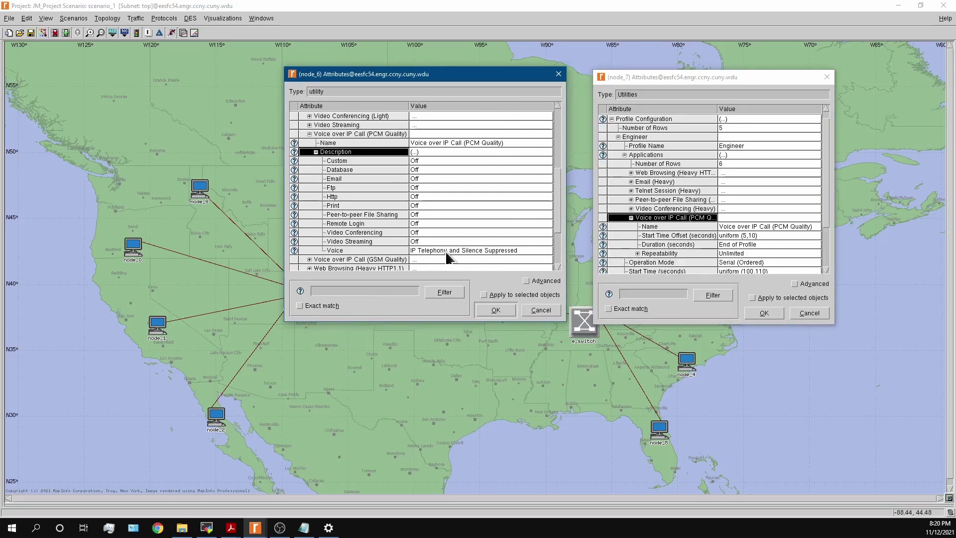
pyautogui.click(315, 151)
pyautogui.click(309, 158)
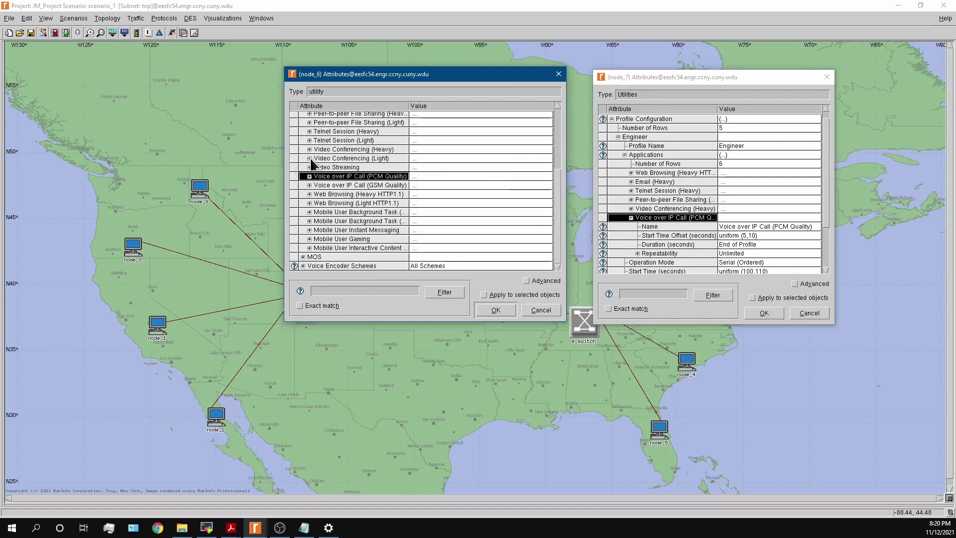
pyautogui.click(625, 155)
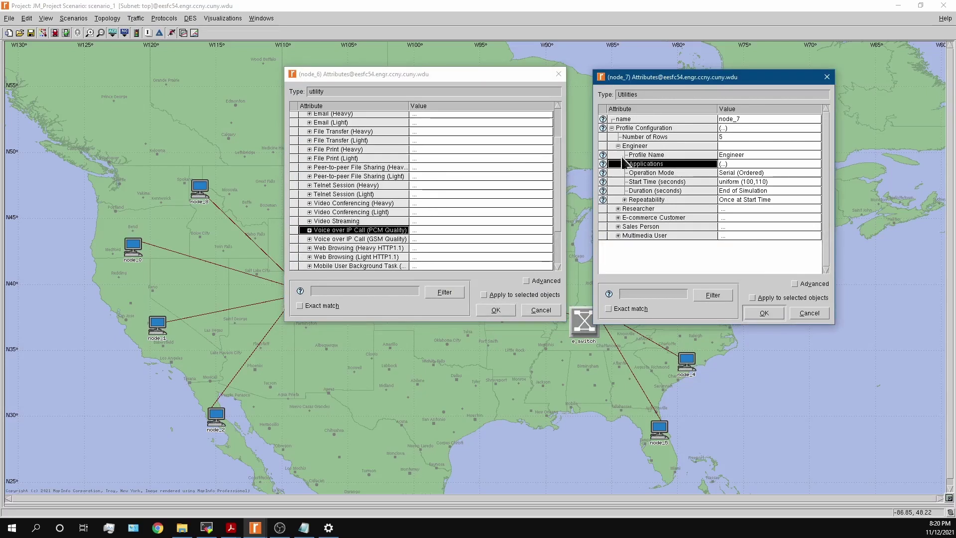
pyautogui.click(624, 164)
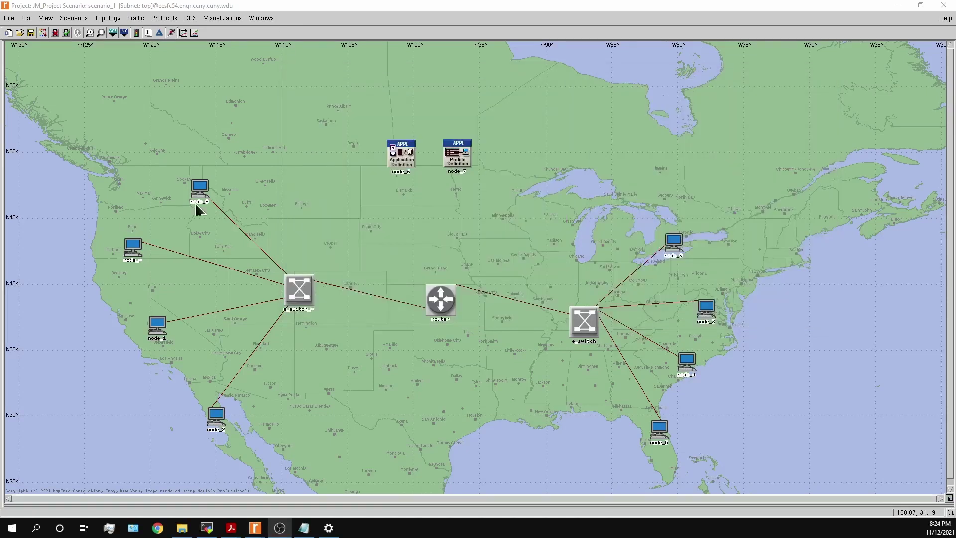
# Select all eight workstations, inspect the Application: Supported Profiles entry in node_9's attributes, accept the dialog and clear the selection.
pyautogui.click(197, 190)
pyautogui.keyDown('shift'); pyautogui.click(130, 247); pyautogui.keyUp('shift')
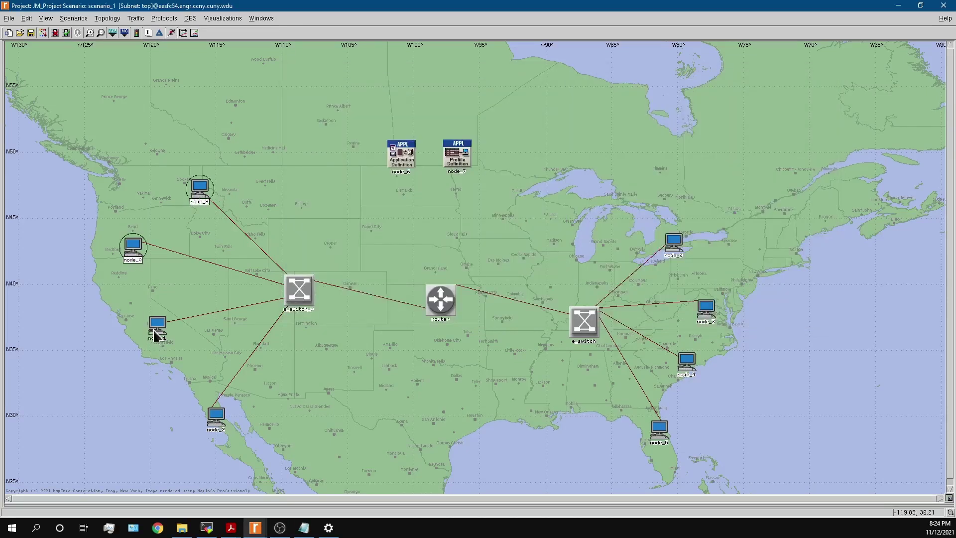
pyautogui.keyDown('shift'); pyautogui.click(156, 329); pyautogui.keyUp('shift')
pyautogui.keyDown('shift'); pyautogui.click(215, 417); pyautogui.keyUp('shift')
pyautogui.keyDown('shift'); pyautogui.click(696, 374); pyautogui.keyUp('shift')
pyautogui.keyDown('shift'); pyautogui.click(664, 426); pyautogui.keyUp('shift')
pyautogui.keyDown('shift'); pyautogui.click(701, 322); pyautogui.keyUp('shift')
pyautogui.keyDown('shift'); pyautogui.click(672, 244); pyautogui.keyUp('shift')
pyautogui.rightClick(671, 244)
pyautogui.click(680, 247)
pyautogui.moveTo(710, 245); pyautogui.dragTo(392, 148)
pyautogui.click(371, 209)
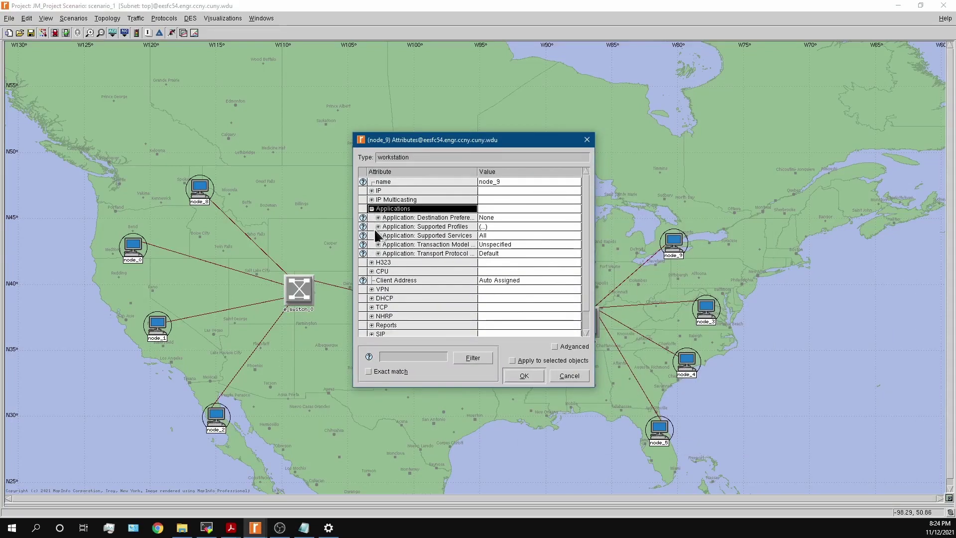
pyautogui.click(377, 226)
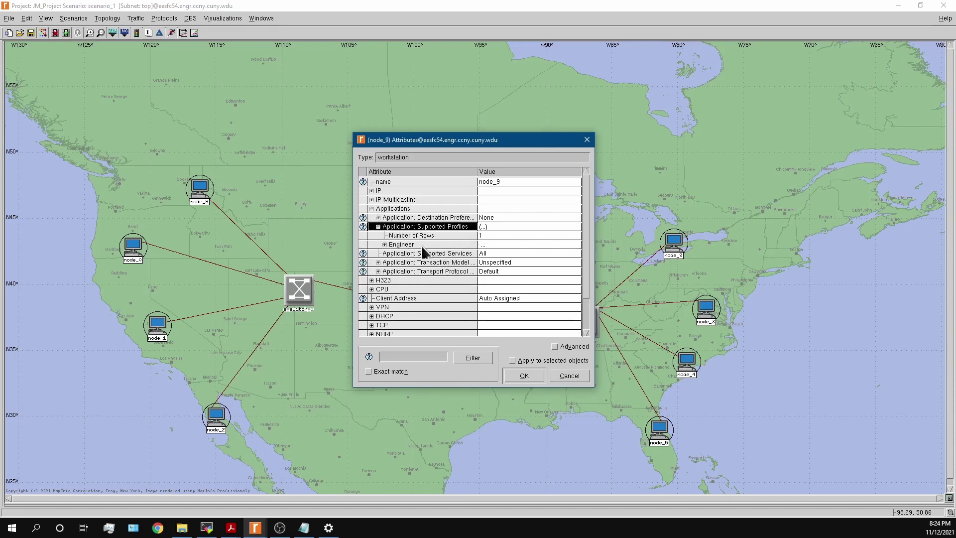
pyautogui.click(520, 375)
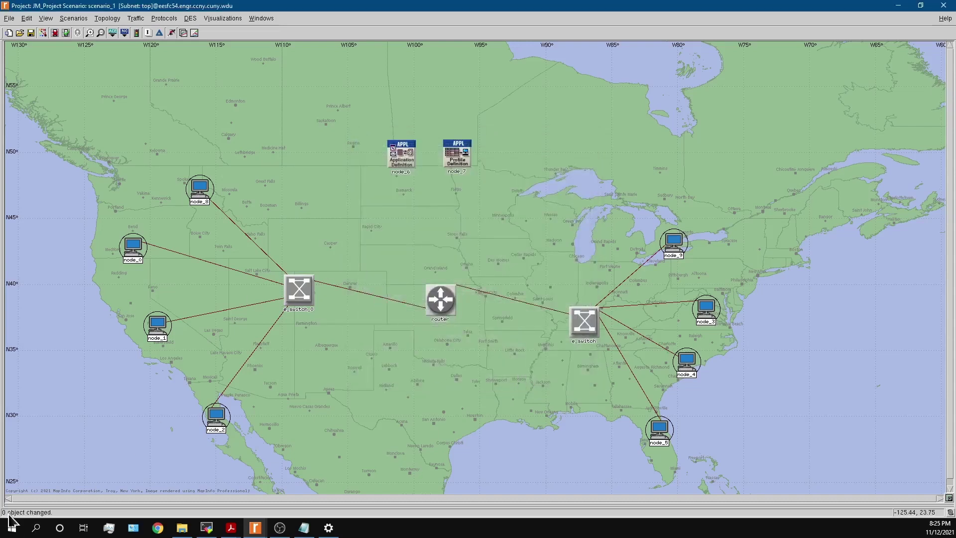
pyautogui.click(356, 399)
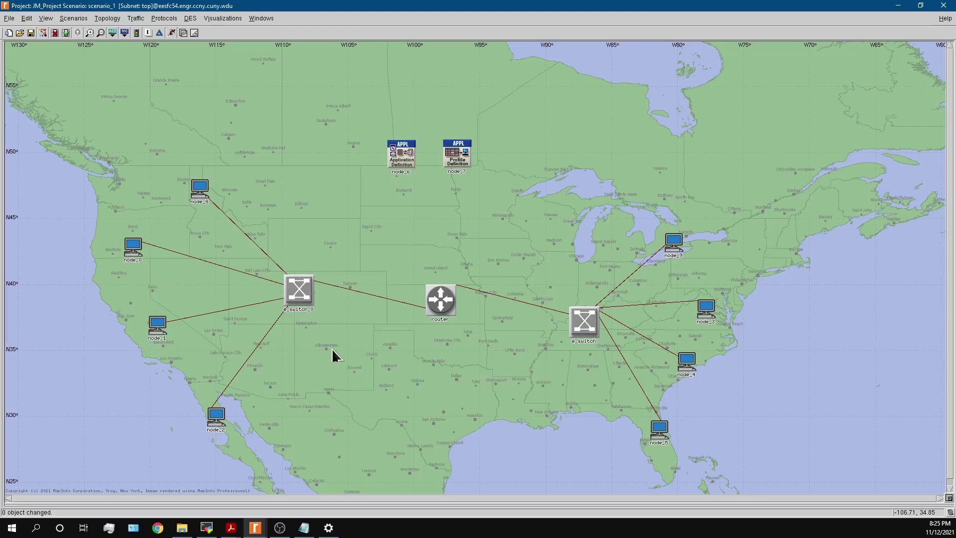
# Run the discrete event simulation of scenario_1 for a duration of 1 hour.
pyautogui.click(182, 34)
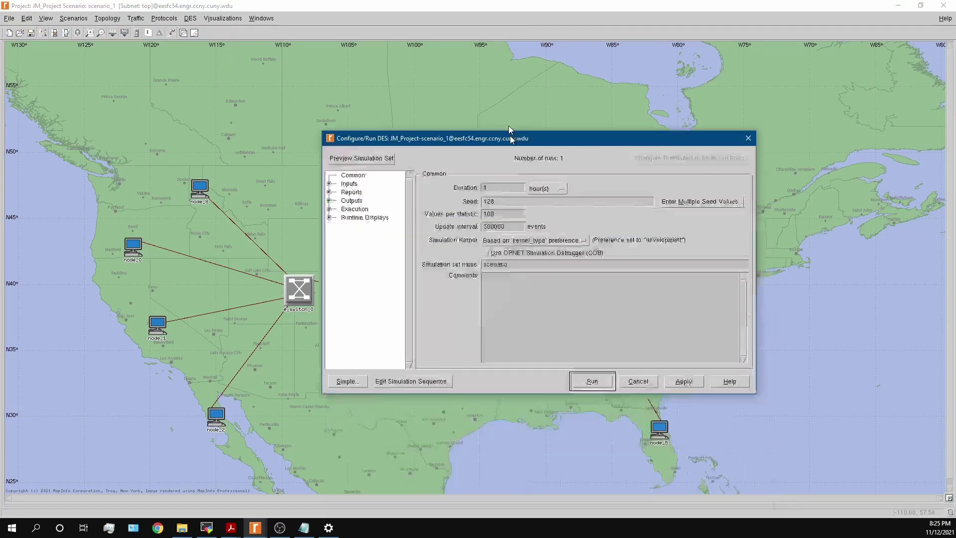
pyautogui.moveTo(510, 132); pyautogui.dragTo(501, 59)
pyautogui.click(581, 309)
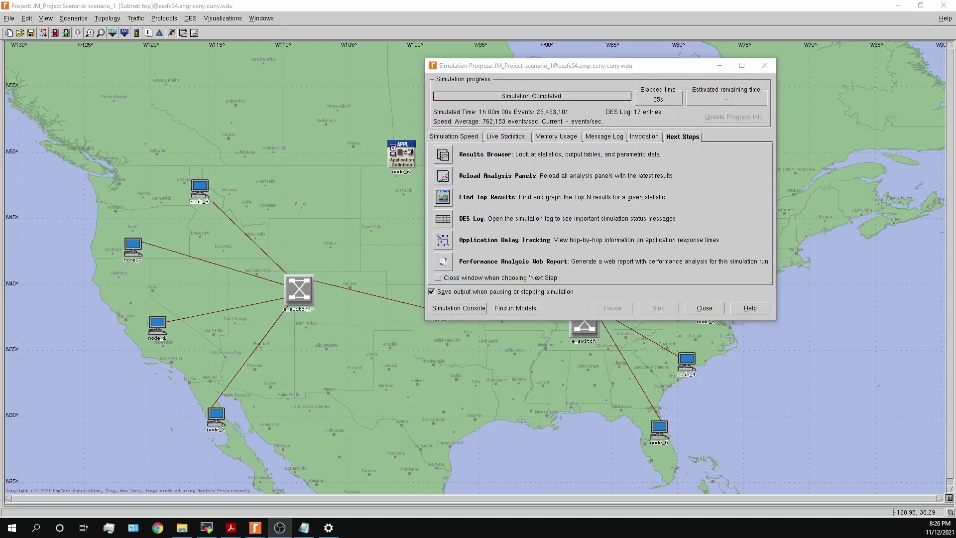
# Open the simulation's results browser and plot the point-to-point "utilization <--" statistic of the router <-> e_switch_0 link.
pyautogui.click(442, 155)
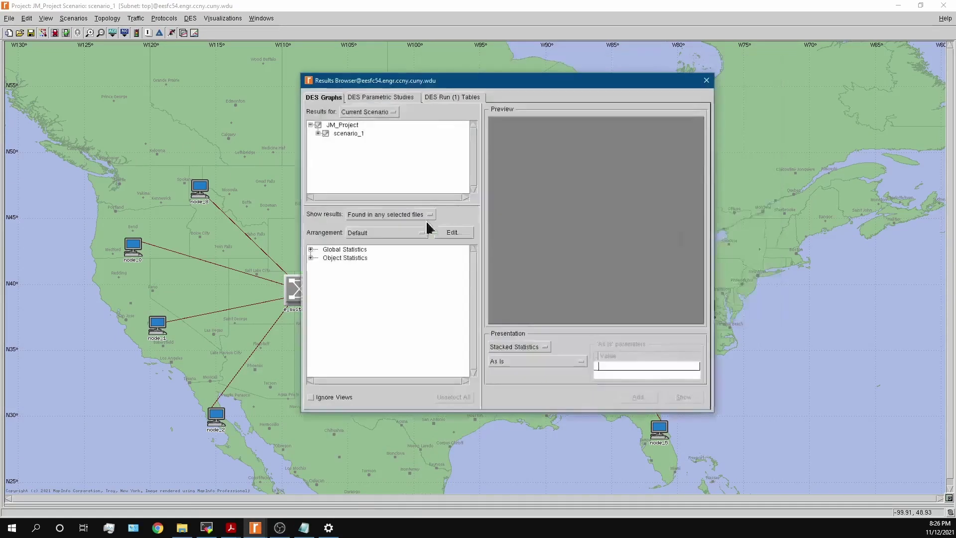
pyautogui.click(310, 258)
pyautogui.click(317, 341)
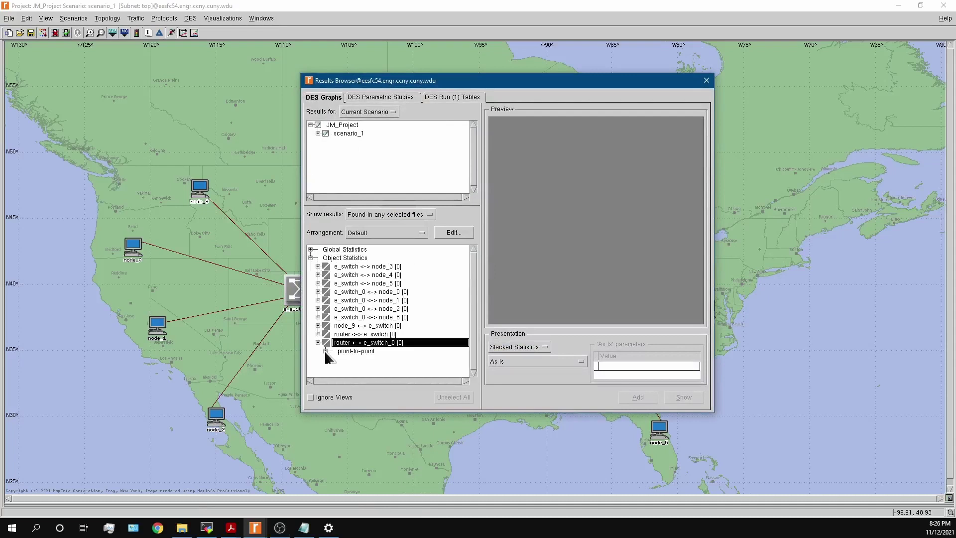
pyautogui.click(325, 351)
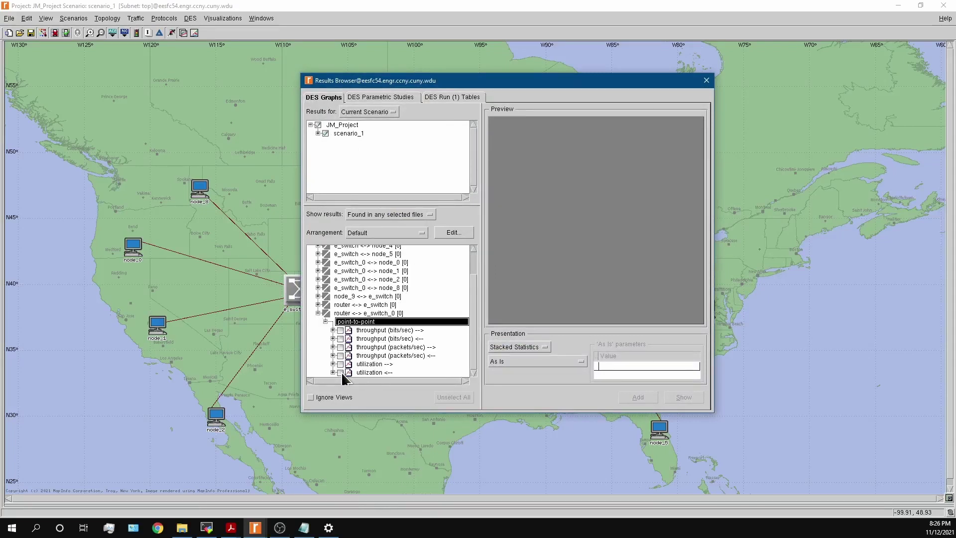
pyautogui.click(341, 372)
# Present the utilization graph as Overlaid Statistics with the average filter.
pyautogui.click(528, 347)
pyautogui.click(519, 338)
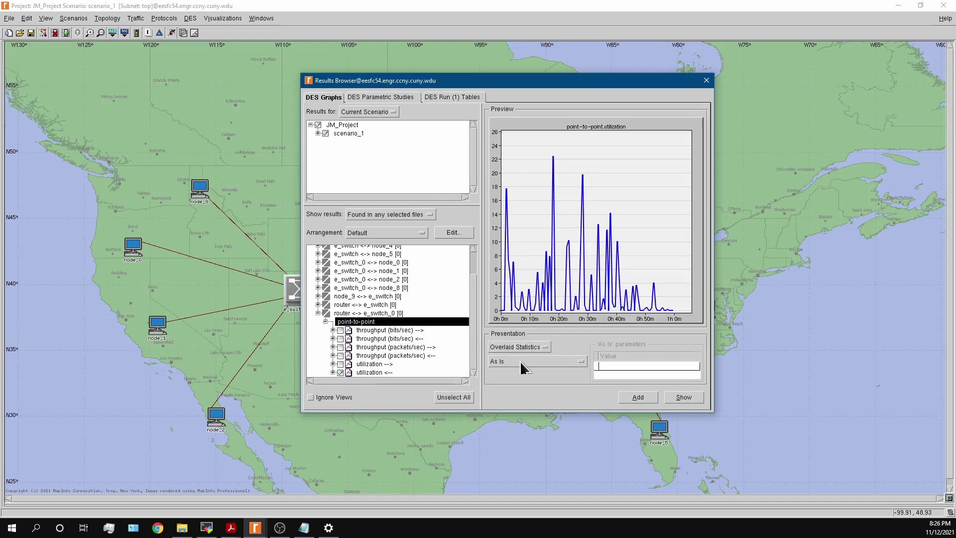
pyautogui.click(520, 360)
pyautogui.click(502, 441)
# Overlay the router <-> e_switch link's "utilization <--" and compare both links' curves with the network layout behind the results window.
pyautogui.click(318, 304)
pyautogui.click(324, 312)
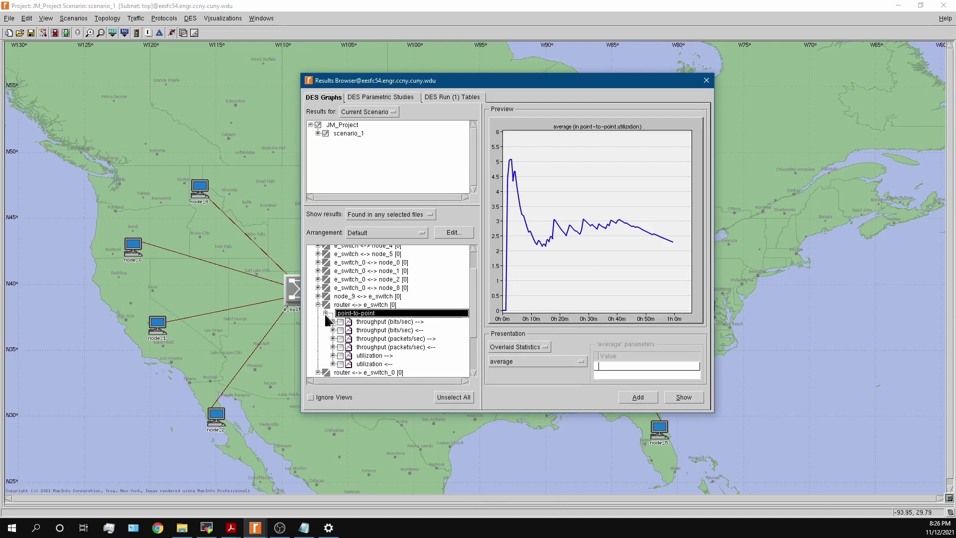
pyautogui.click(340, 364)
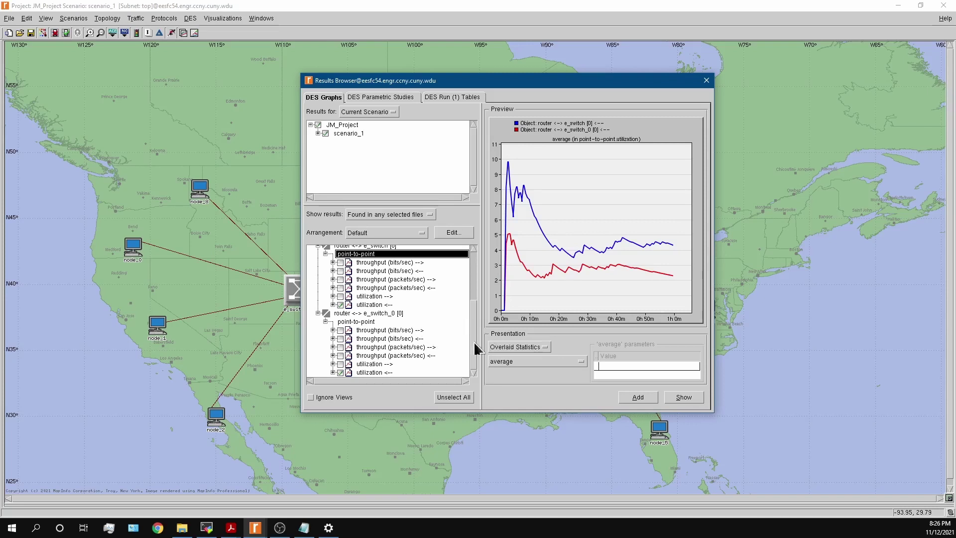
pyautogui.scroll(2, 475, 347)
pyautogui.scroll(1, 476, 332)
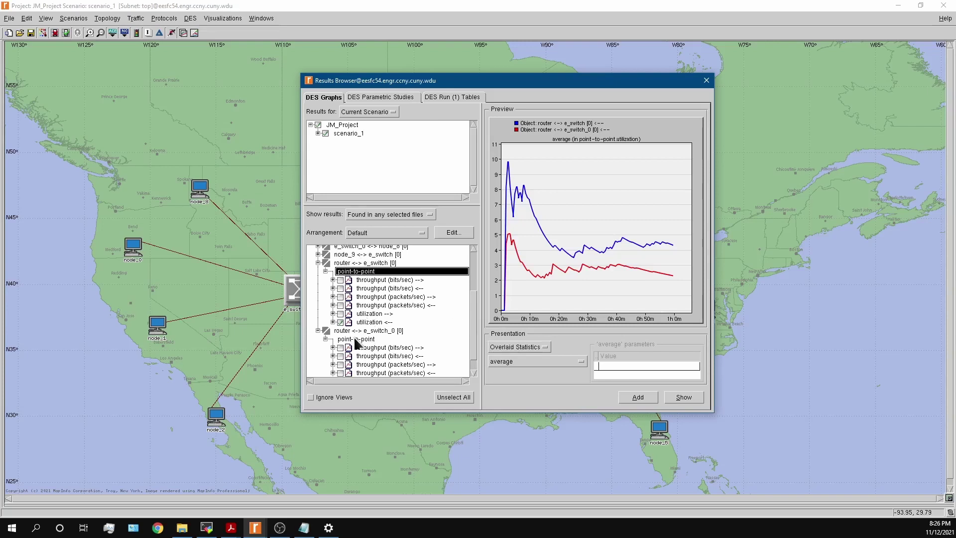
pyautogui.scroll(-2, 353, 336)
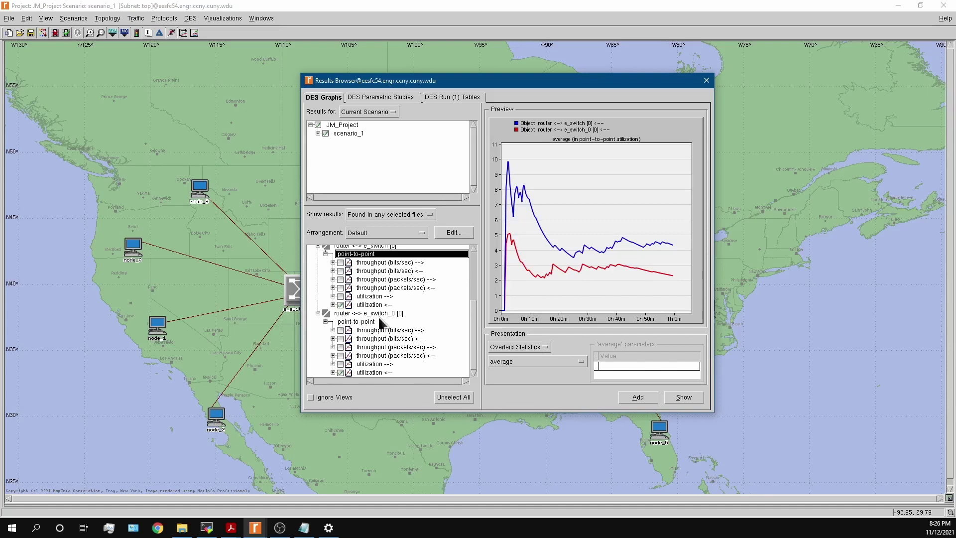
pyautogui.moveTo(492, 83); pyautogui.dragTo(754, 104)
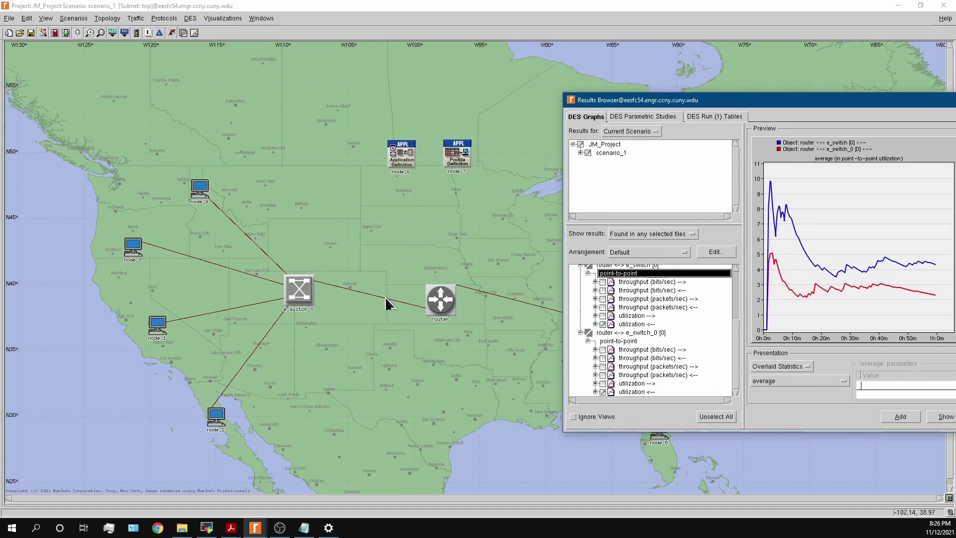
pyautogui.moveTo(810, 94); pyautogui.dragTo(536, 99)
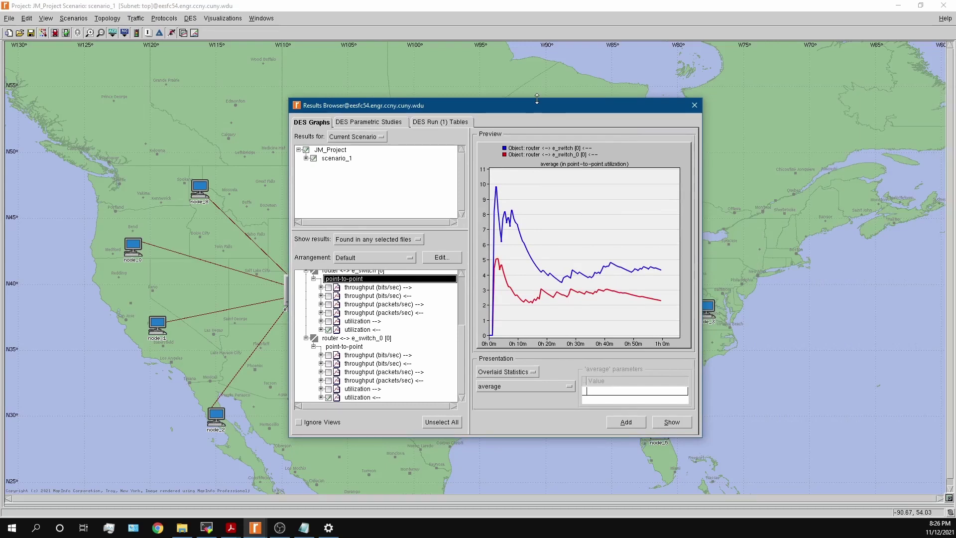
pyautogui.moveTo(548, 106); pyautogui.dragTo(482, 68)
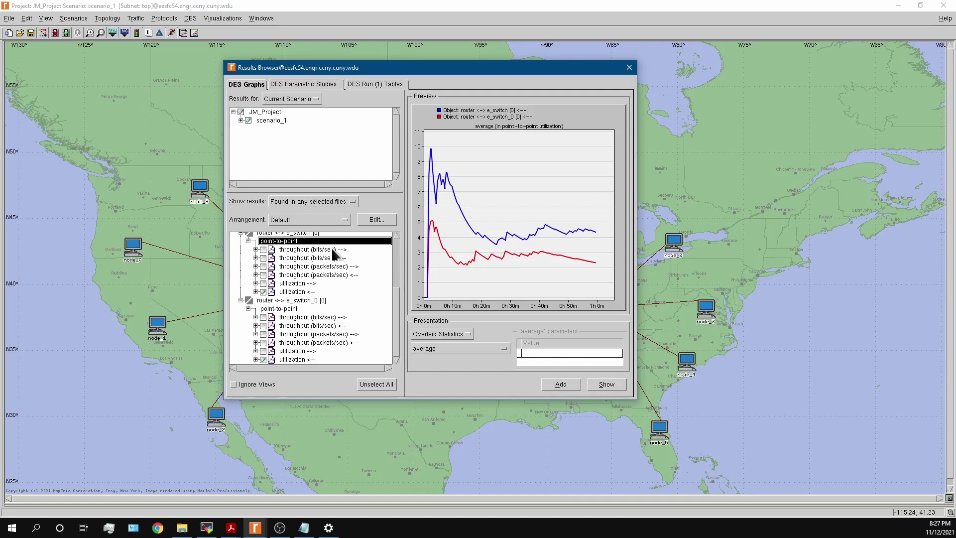
# Remove the router <-> e_switch utilization from the graph, examine the remaining e_switch_0 link curve, and close the results browser.
pyautogui.click(264, 292)
pyautogui.moveTo(458, 73); pyautogui.dragTo(652, 67)
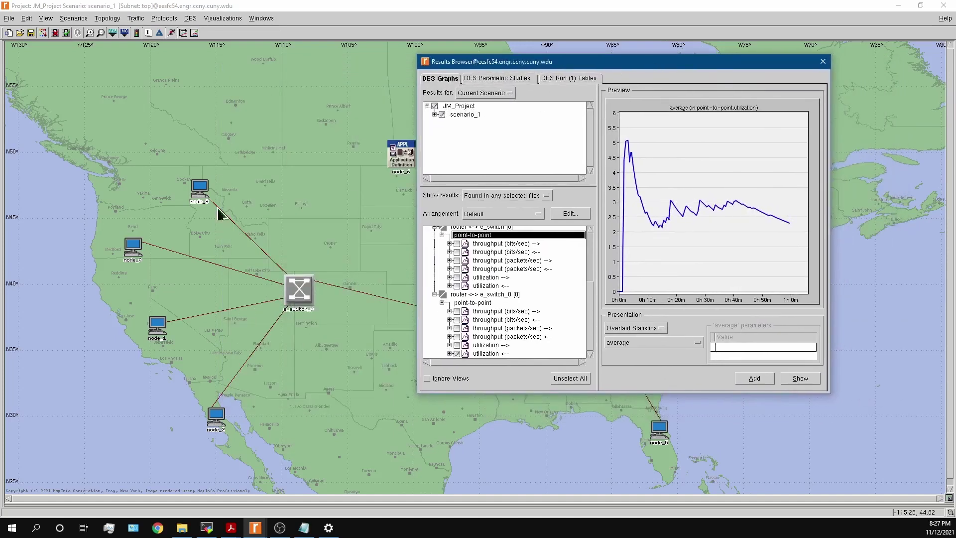
pyautogui.moveTo(653, 63); pyautogui.dragTo(445, 71)
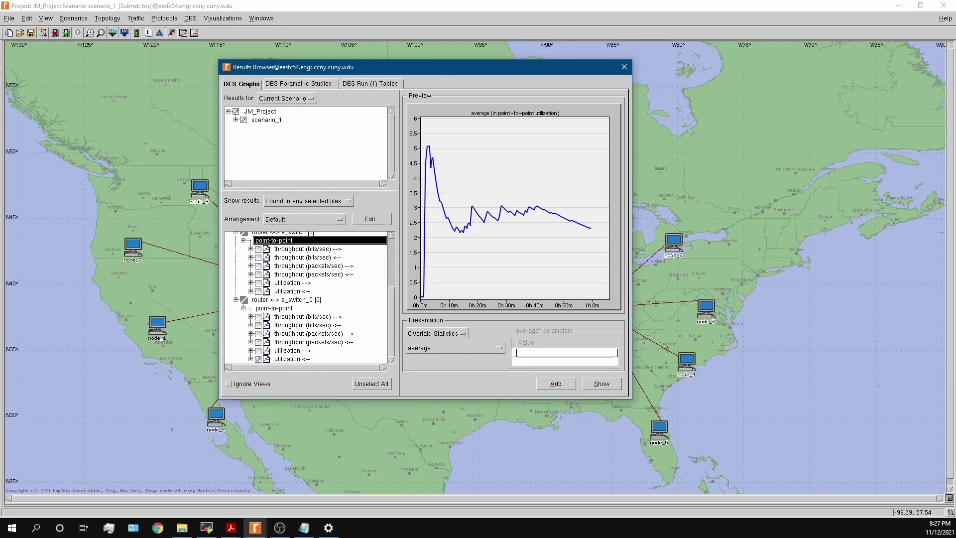
pyautogui.press('Escape')
# Duplicate the current scenario under the name scenario_2.
pyautogui.click(74, 19)
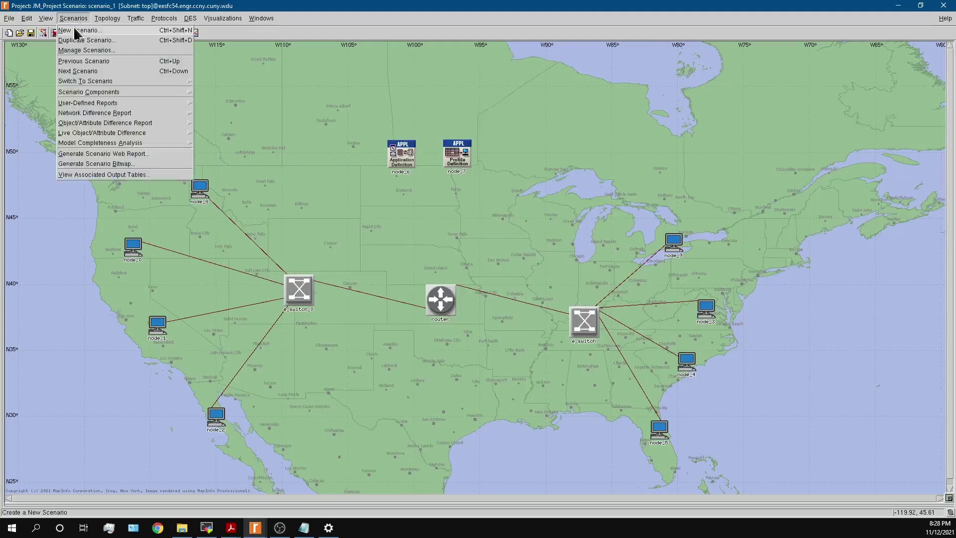
pyautogui.click(75, 38)
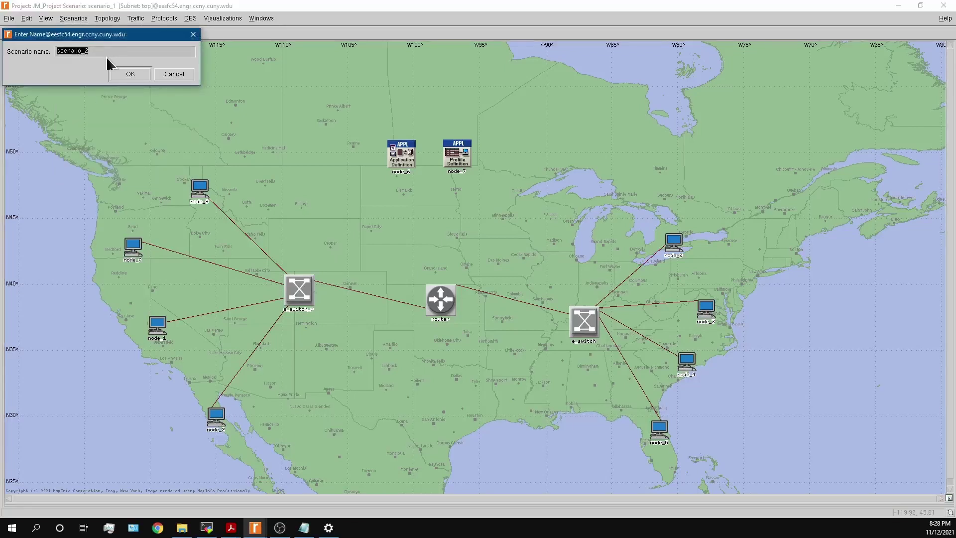
pyautogui.moveTo(97, 37); pyautogui.dragTo(300, 129)
pyautogui.click(301, 145)
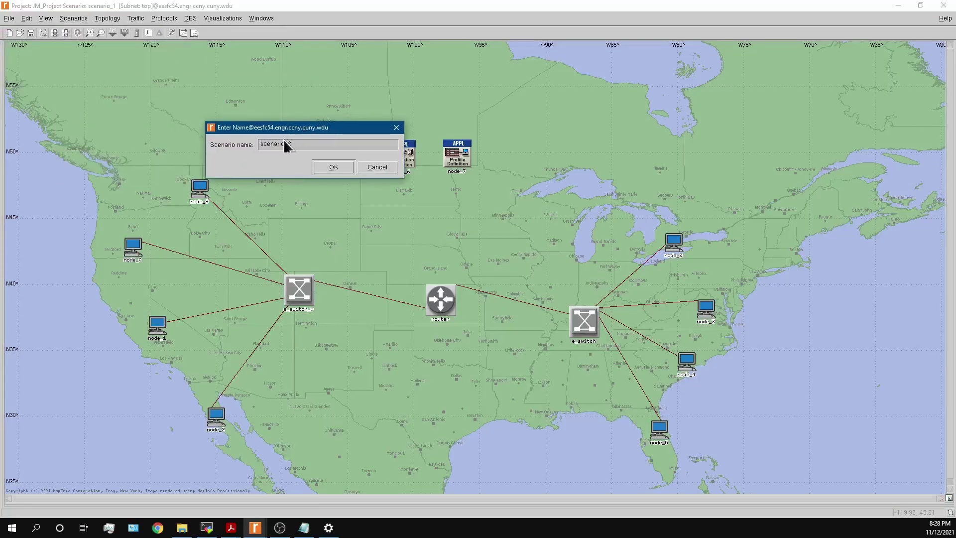
pyautogui.click(332, 167)
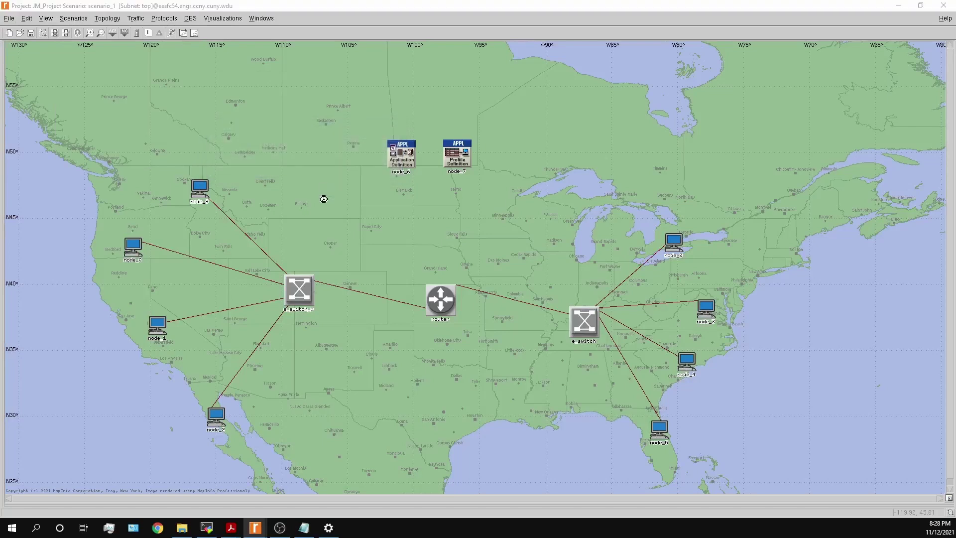
# Select all eight workstations on the map and open the attributes of node_9.
pyautogui.click(199, 188)
pyautogui.keyDown('shift'); pyautogui.click(131, 246); pyautogui.keyUp('shift')
pyautogui.keyDown('shift'); pyautogui.click(157, 325); pyautogui.keyUp('shift')
pyautogui.keyDown('shift'); pyautogui.click(213, 418); pyautogui.keyUp('shift')
pyautogui.keyDown('shift'); pyautogui.click(660, 432); pyautogui.keyUp('shift')
pyautogui.keyDown('shift'); pyautogui.click(687, 363); pyautogui.keyUp('shift')
pyautogui.keyDown('shift'); pyautogui.click(707, 318); pyautogui.keyUp('shift')
pyautogui.keyDown('shift'); pyautogui.click(679, 250); pyautogui.keyUp('shift')
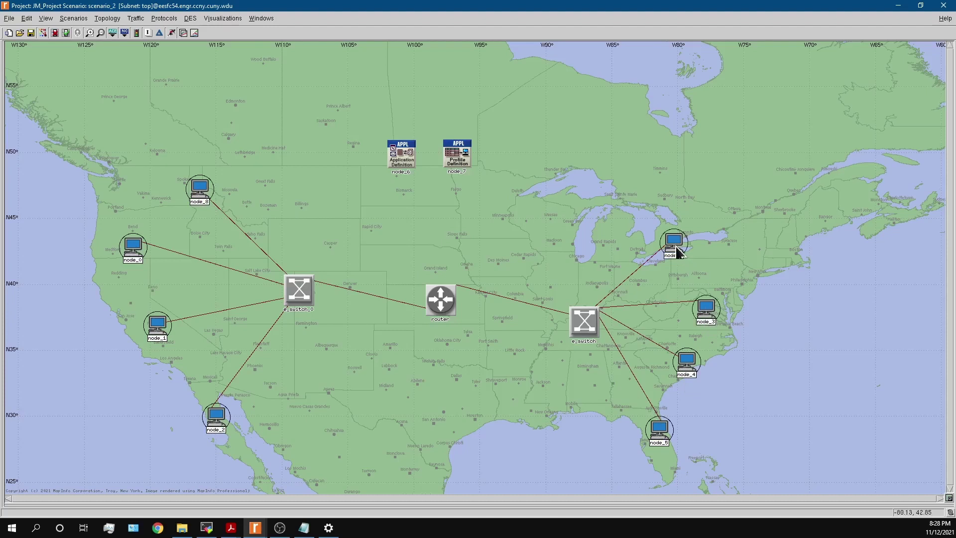
pyautogui.rightClick(677, 247)
pyautogui.click(697, 253)
pyautogui.moveTo(717, 245); pyautogui.dragTo(604, 119)
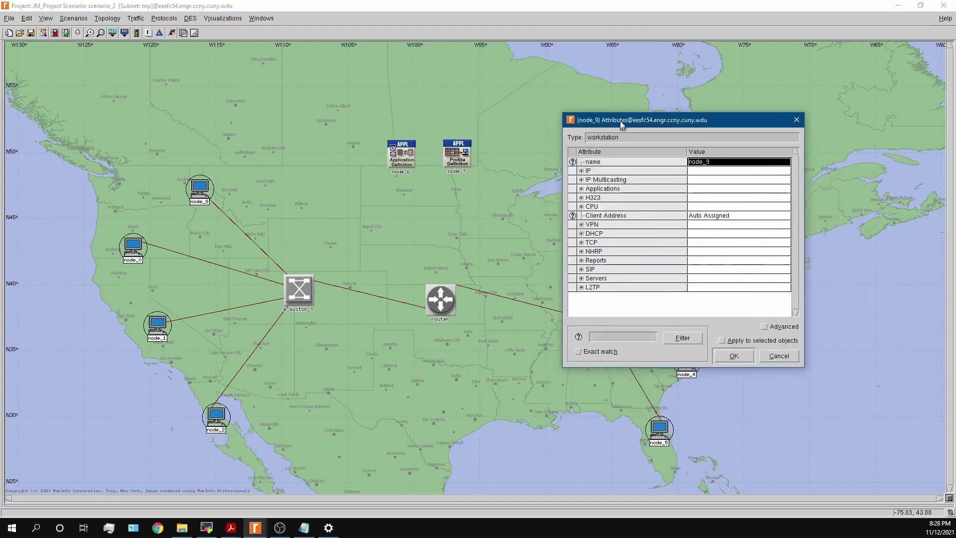
# Expand node_9's Application: Supported Profiles and set its Number of Rows to 2.
pyautogui.click(579, 182)
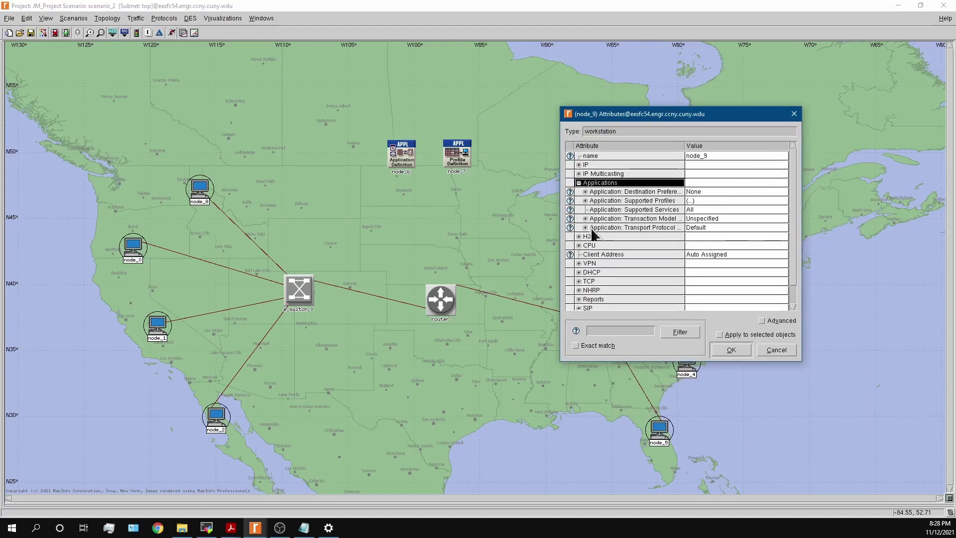
pyautogui.click(585, 201)
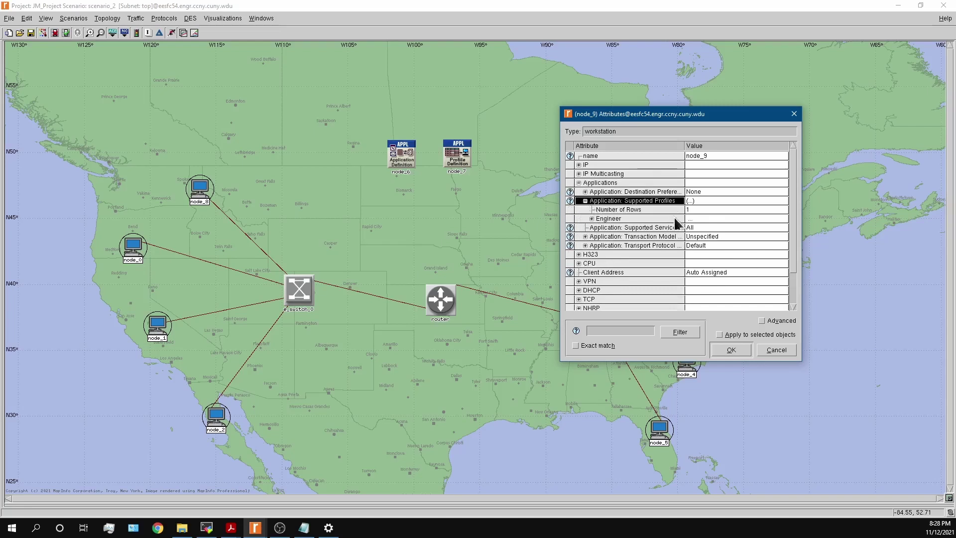
pyautogui.click(690, 210)
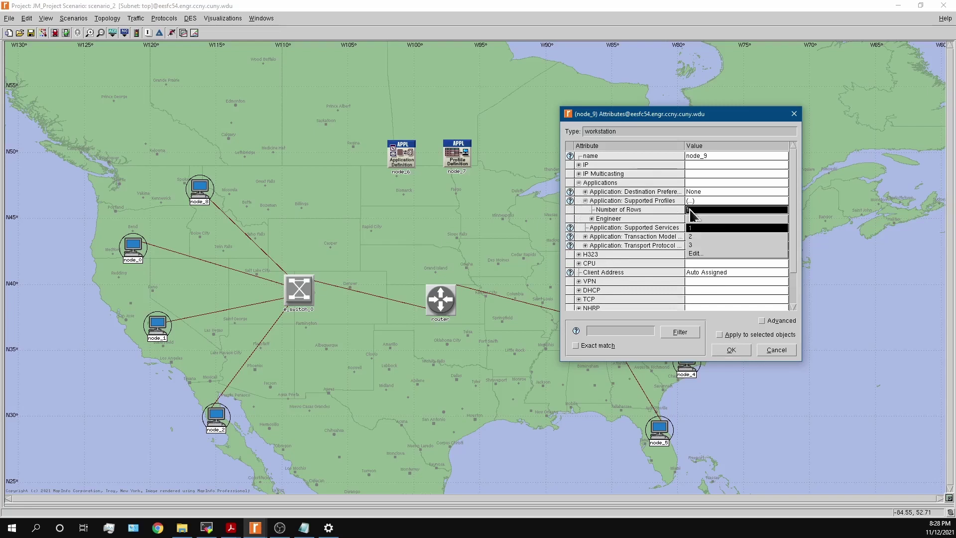
pyautogui.click(696, 236)
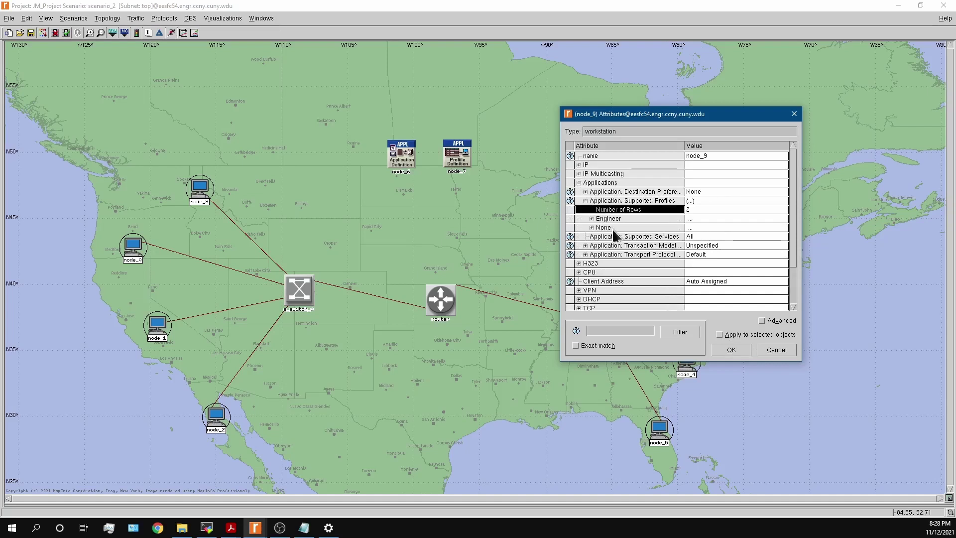
# Set the second supported profile's name to Engineer, apply the change to all selected workstations, and deselect them.
pyautogui.click(592, 227)
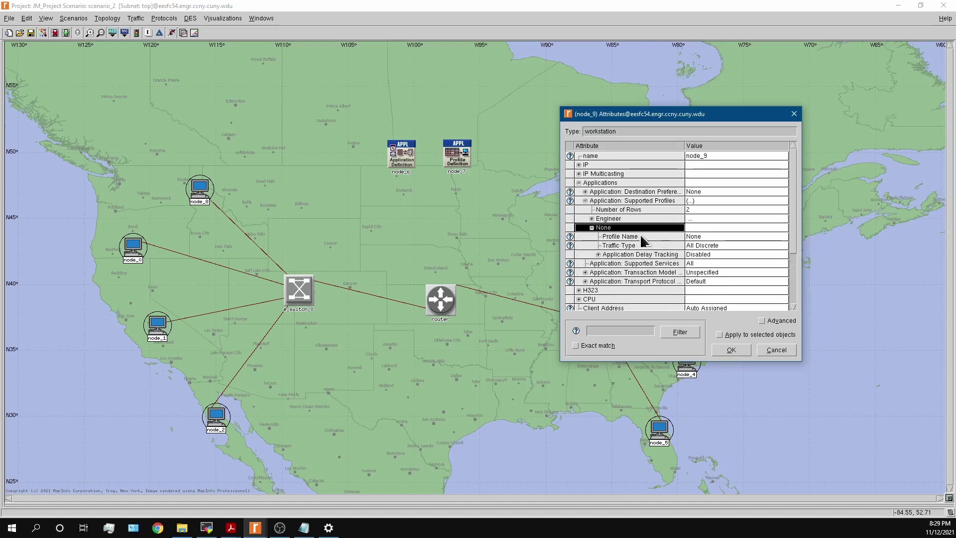
pyautogui.click(697, 237)
pyautogui.click(700, 246)
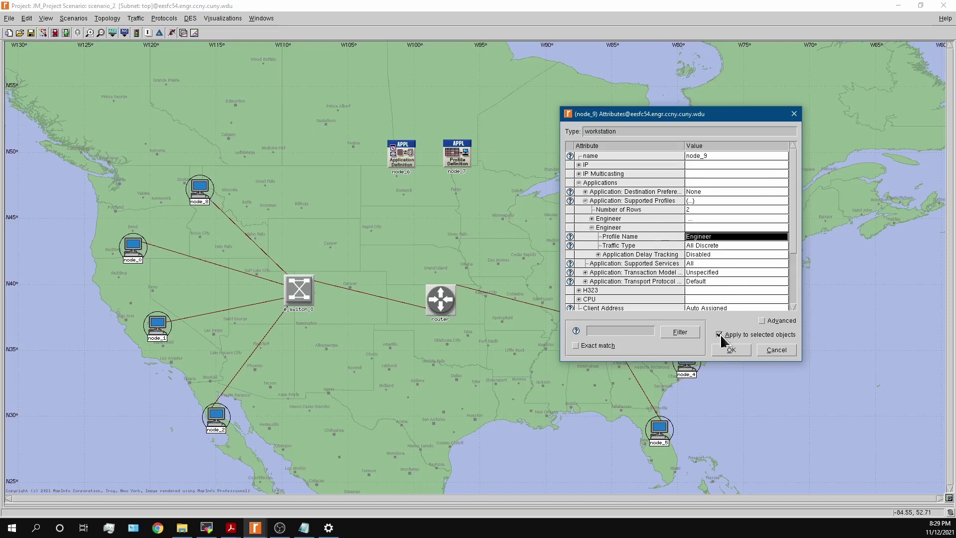
pyautogui.click(725, 350)
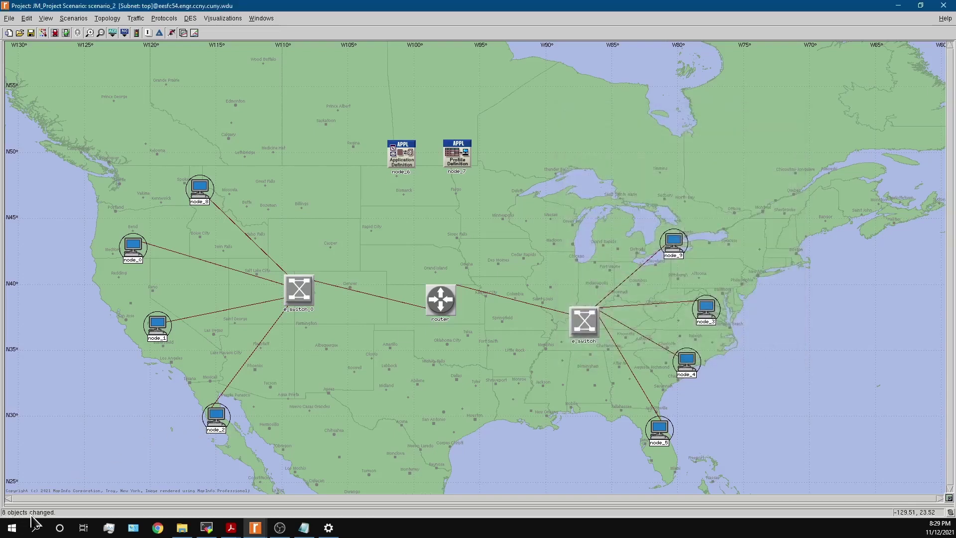
pyautogui.click(355, 390)
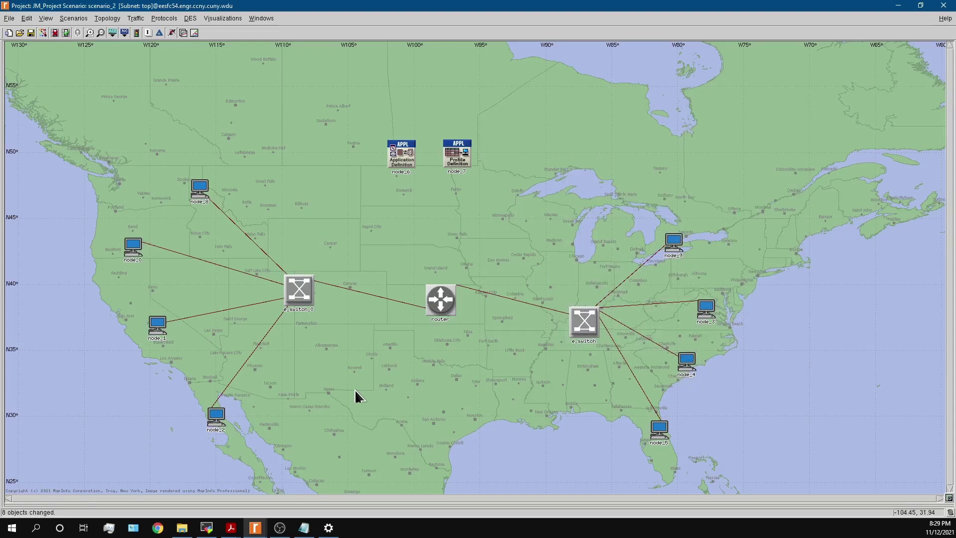
# Save the project and run the discrete event simulation of scenario_2 for 1 hour.
pyautogui.click(31, 34)
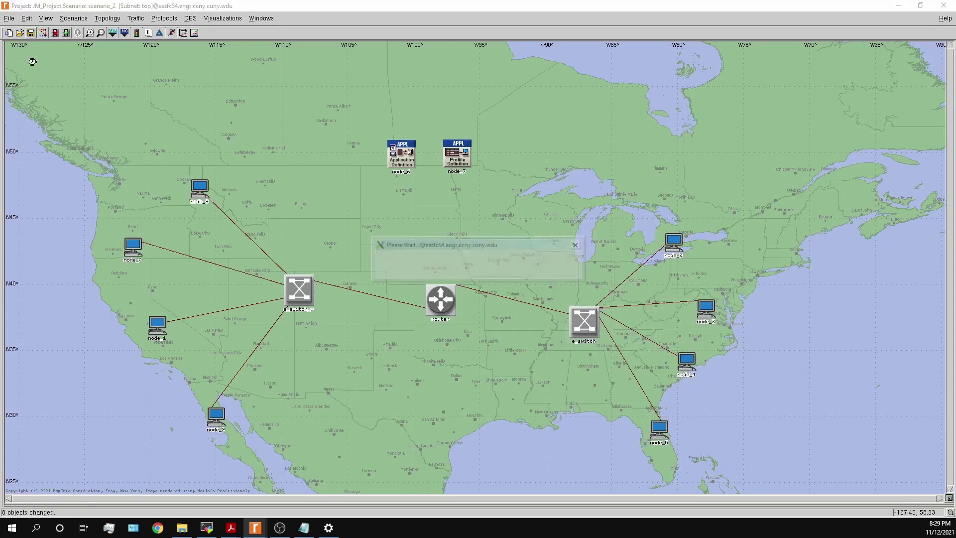
pyautogui.click(171, 33)
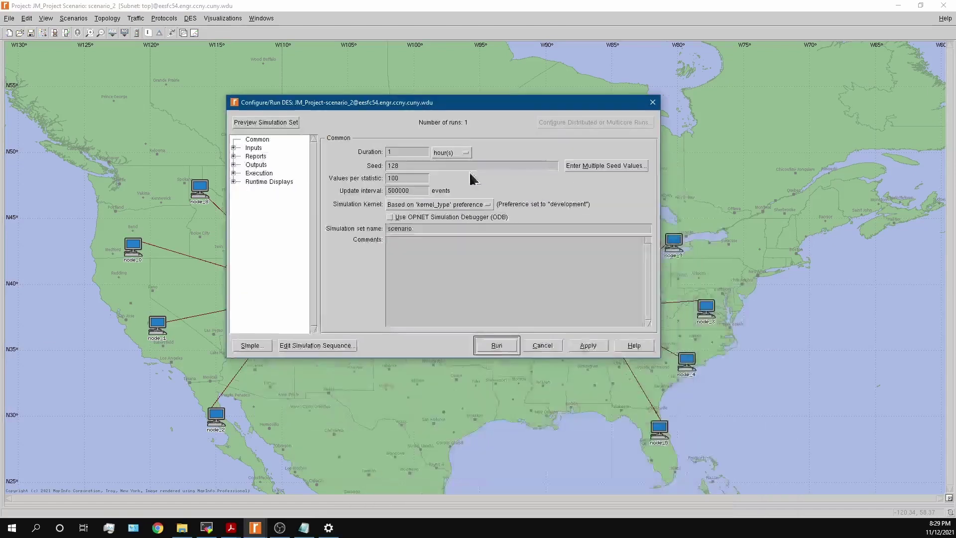
pyautogui.click(497, 346)
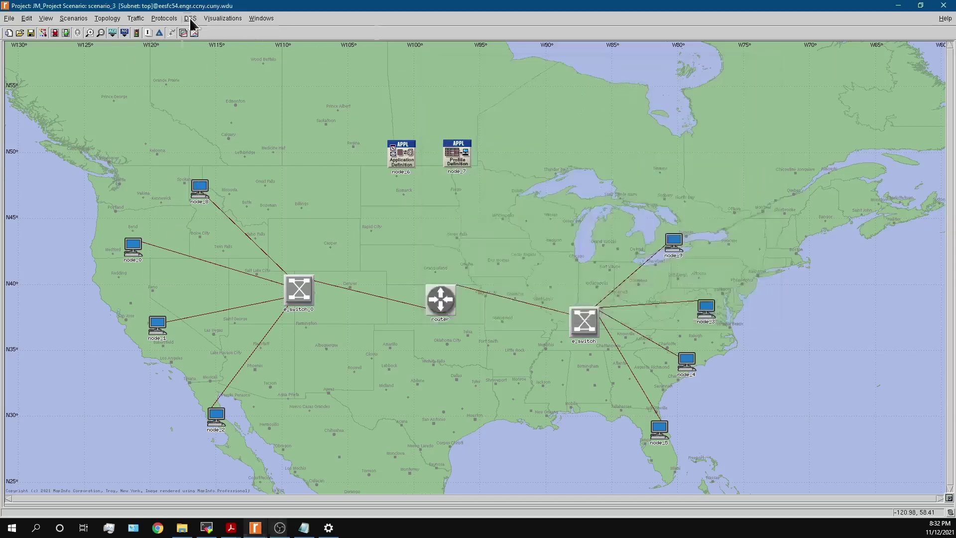
# Open the individual statistics selection for scenario_3 and review which point-to-point link statistics are collected.
pyautogui.click(190, 18)
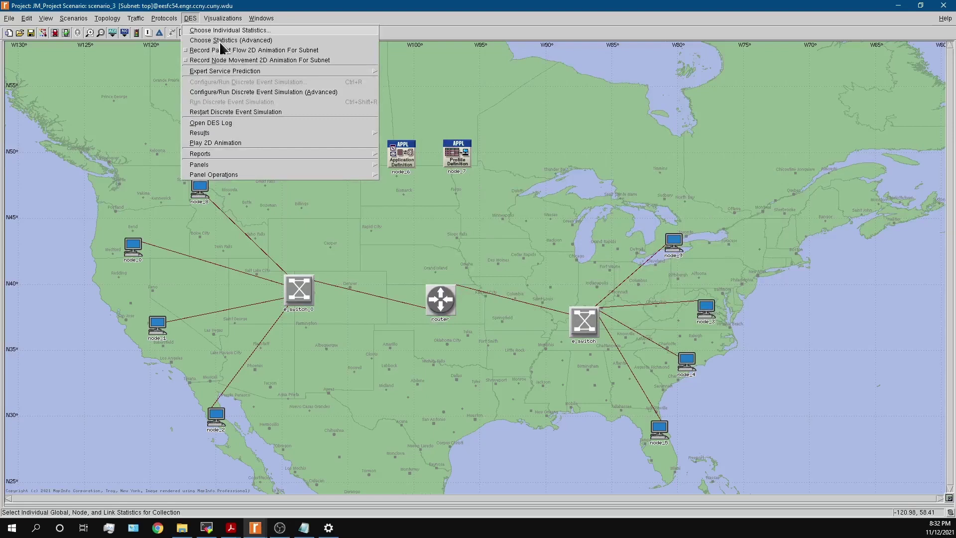
pyautogui.click(227, 30)
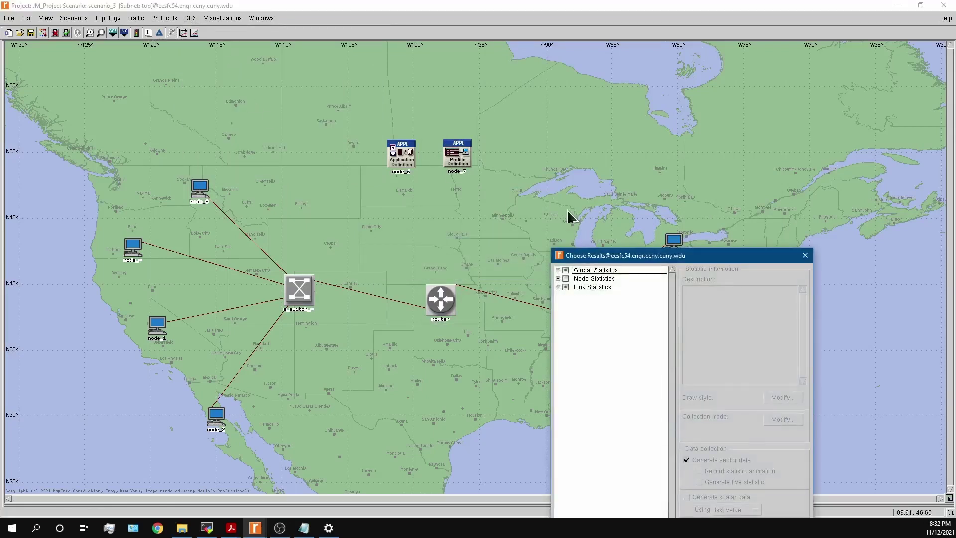
pyautogui.moveTo(664, 258); pyautogui.dragTo(422, 41)
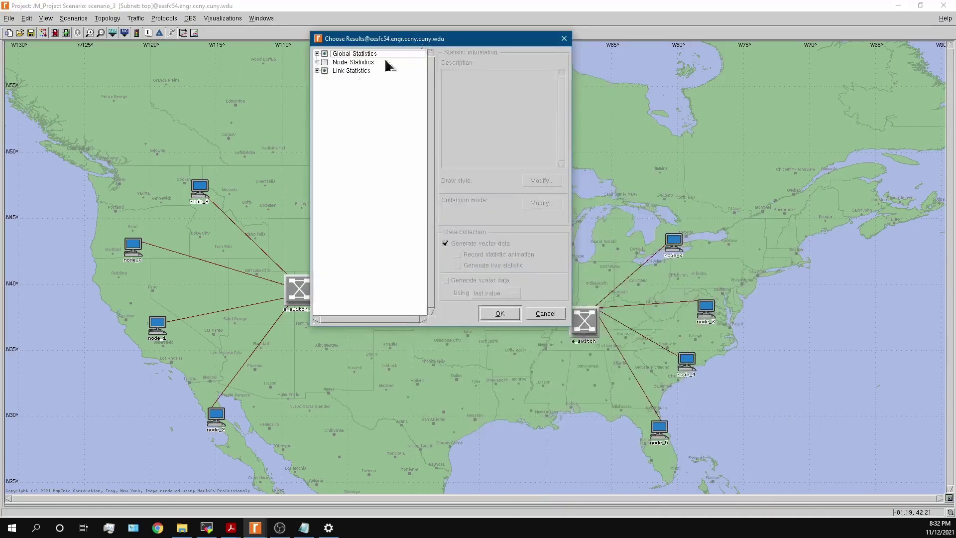
pyautogui.click(317, 70)
pyautogui.click(324, 87)
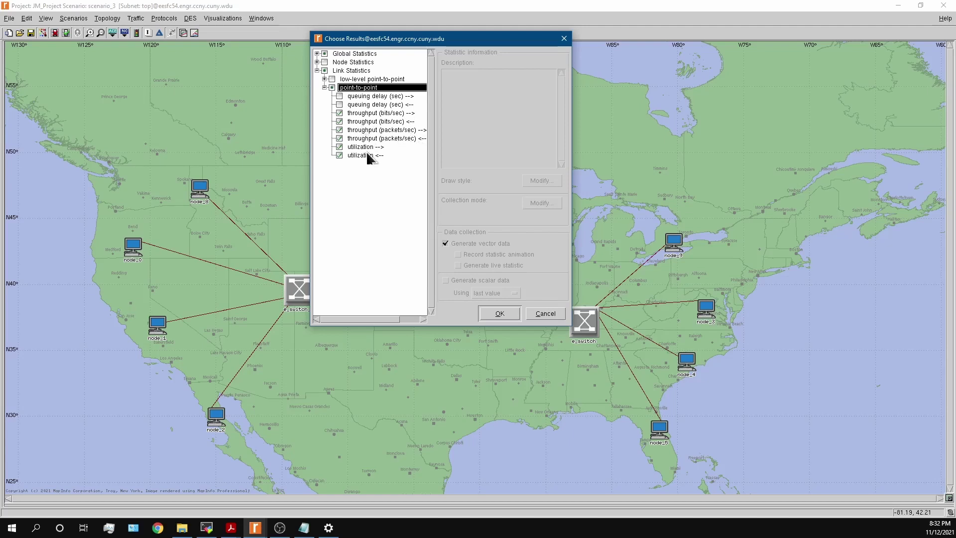
pyautogui.click(316, 70)
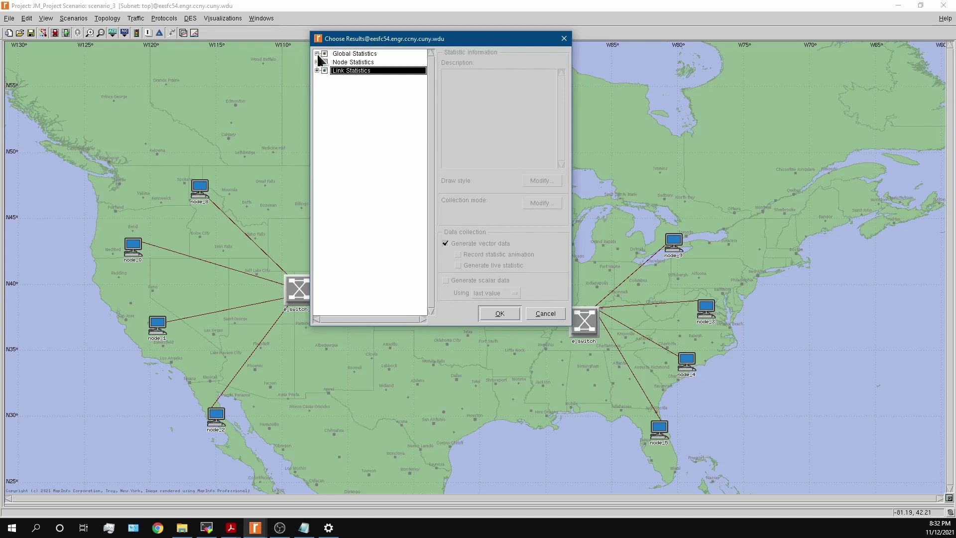
# Look through the Global Statistics categories and expand Ethernet to check its collected statistic.
pyautogui.click(316, 53)
pyautogui.scroll(-3, 375, 236)
pyautogui.scroll(-3, 374, 236)
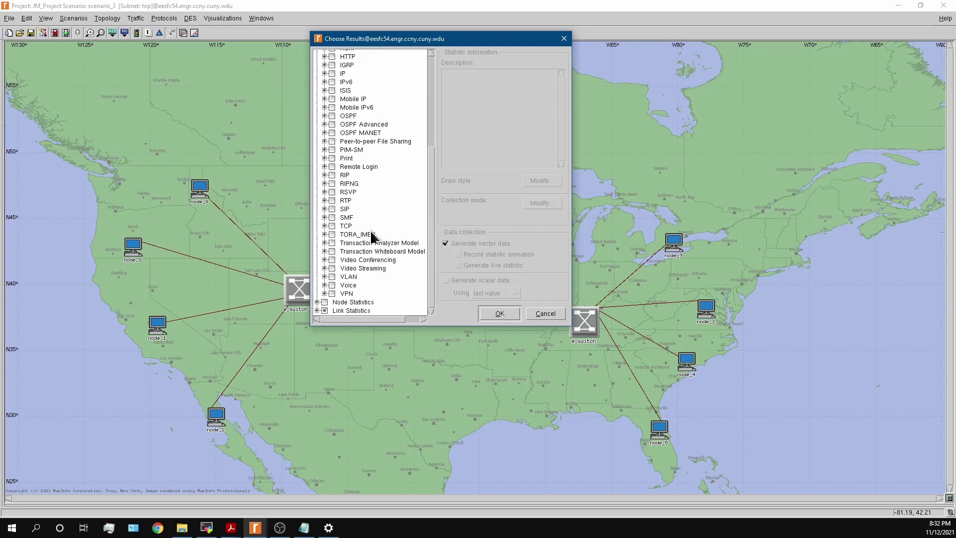
pyautogui.scroll(3, 347, 260)
pyautogui.scroll(3, 347, 260)
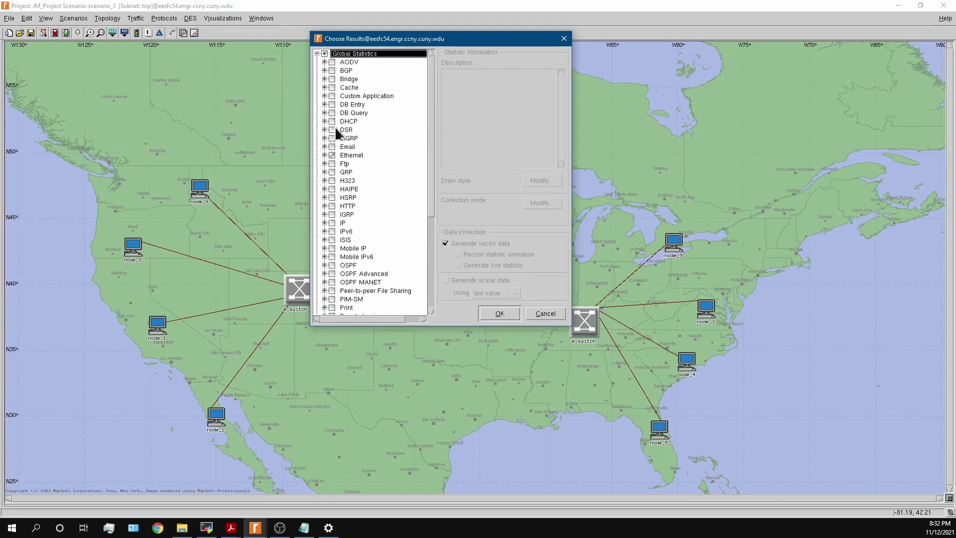
pyautogui.click(324, 155)
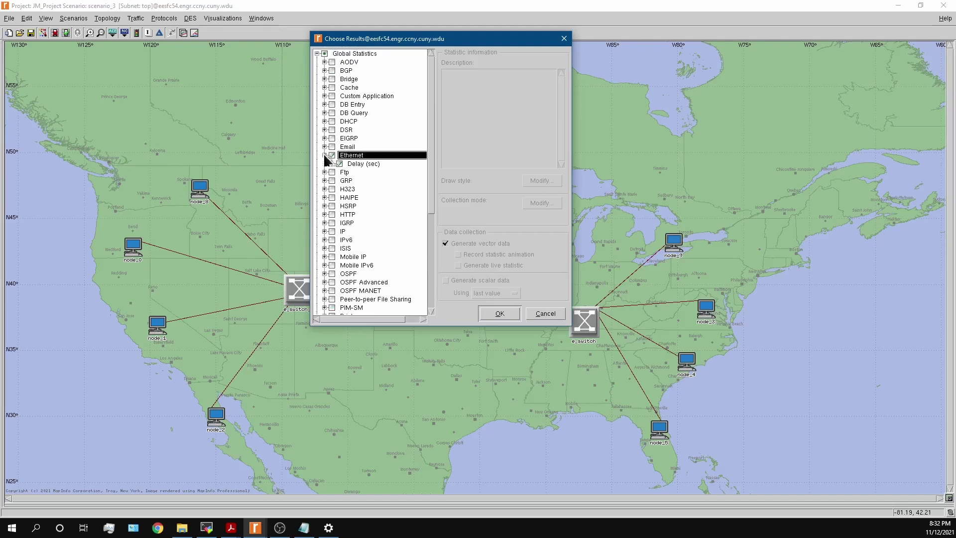
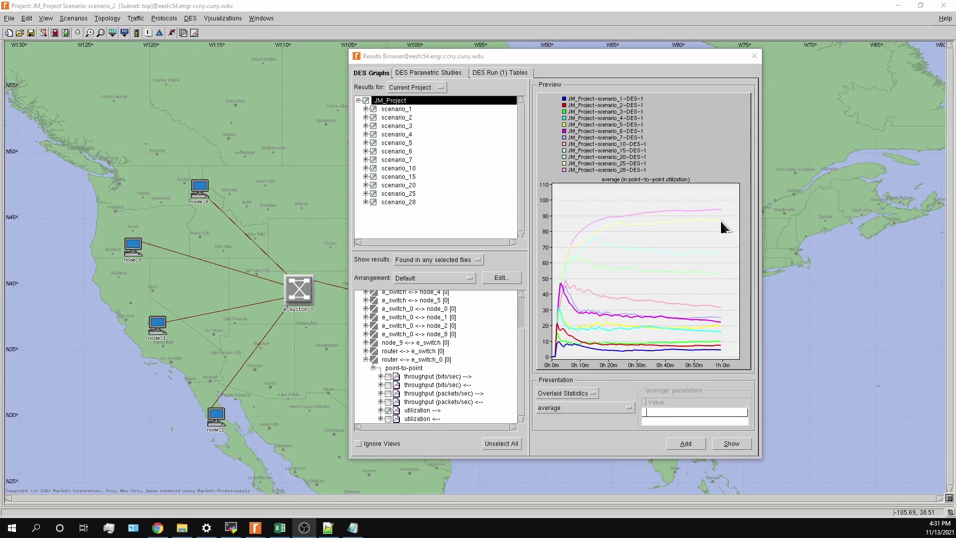
# Replace the router <-> e_switch_0 "utilization -->" preview with the global Ethernet Delay (sec) for all scenarios.
pyautogui.scroll(2, 463, 326)
pyautogui.scroll(-2, 406, 337)
pyautogui.click(388, 410)
pyautogui.scroll(2, 385, 379)
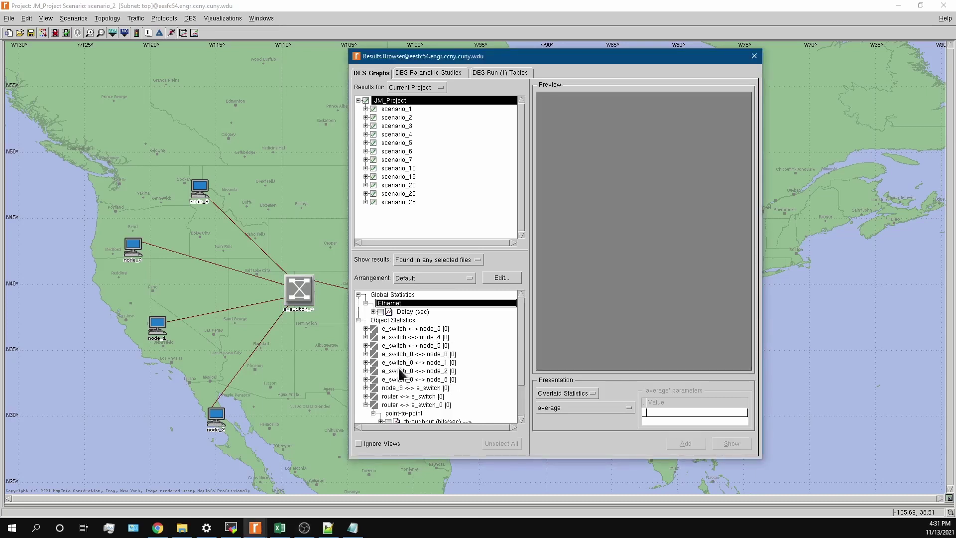
pyautogui.click(379, 312)
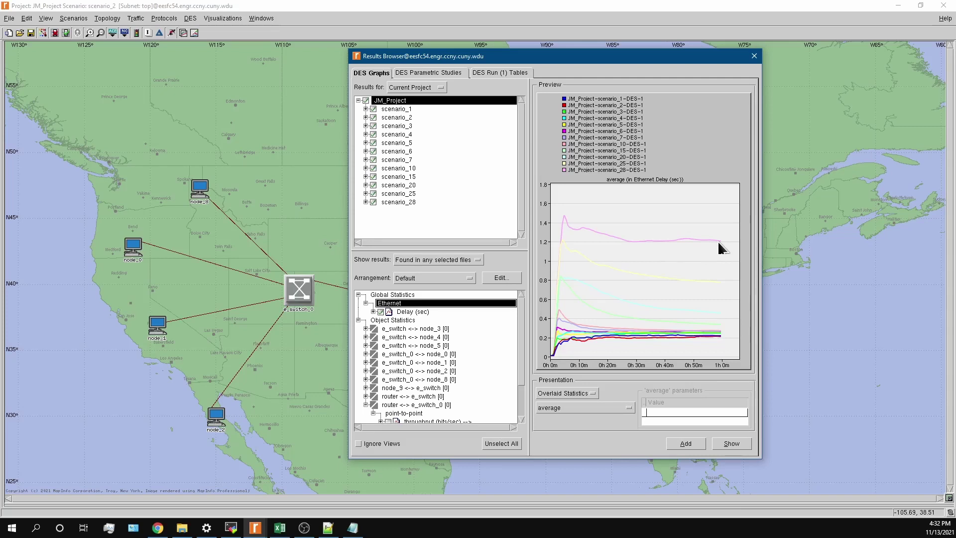
# Show the average Ethernet Delay graph in its own window and export its data to a spreadsheet.
pyautogui.moveTo(679, 57); pyautogui.dragTo(615, 37)
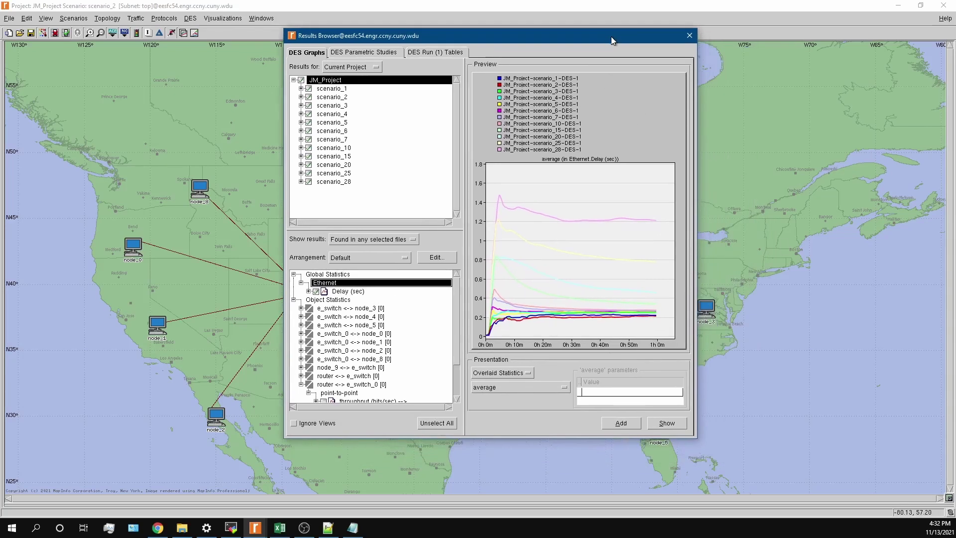
pyautogui.click(679, 421)
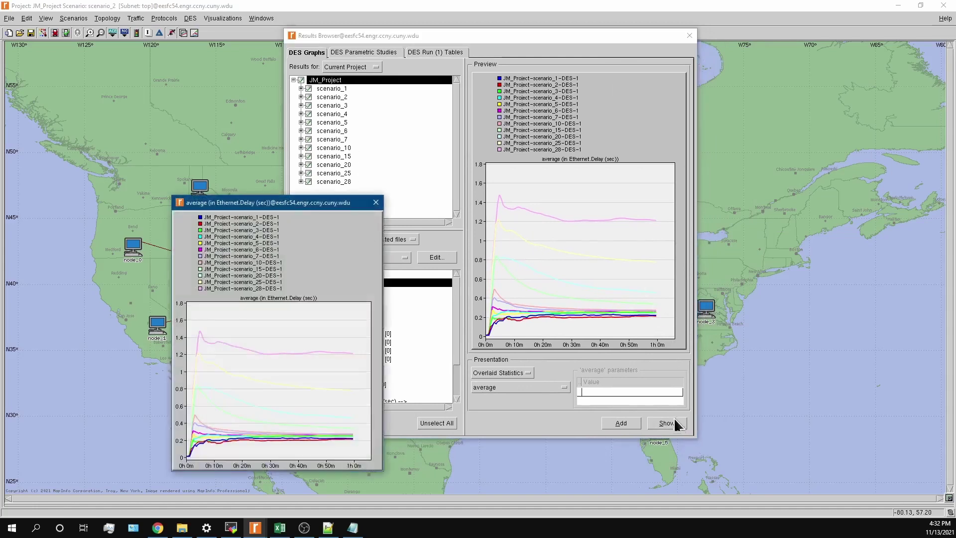
pyautogui.moveTo(316, 206); pyautogui.dragTo(448, 131)
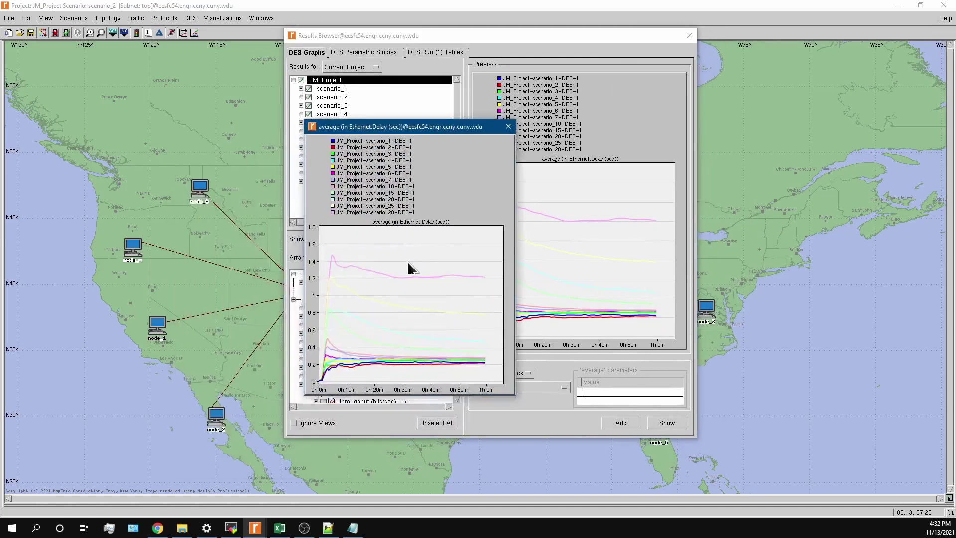
pyautogui.rightClick(405, 271)
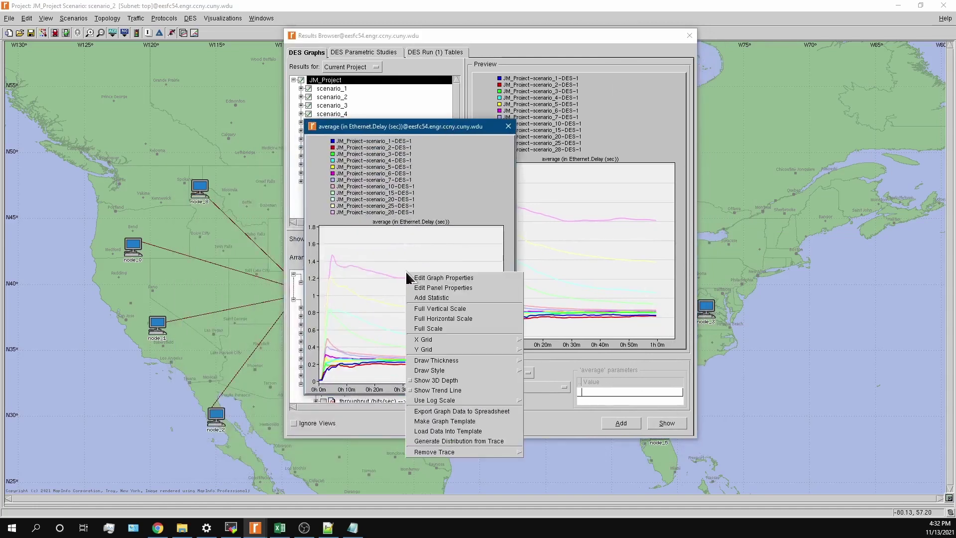
pyautogui.click(458, 413)
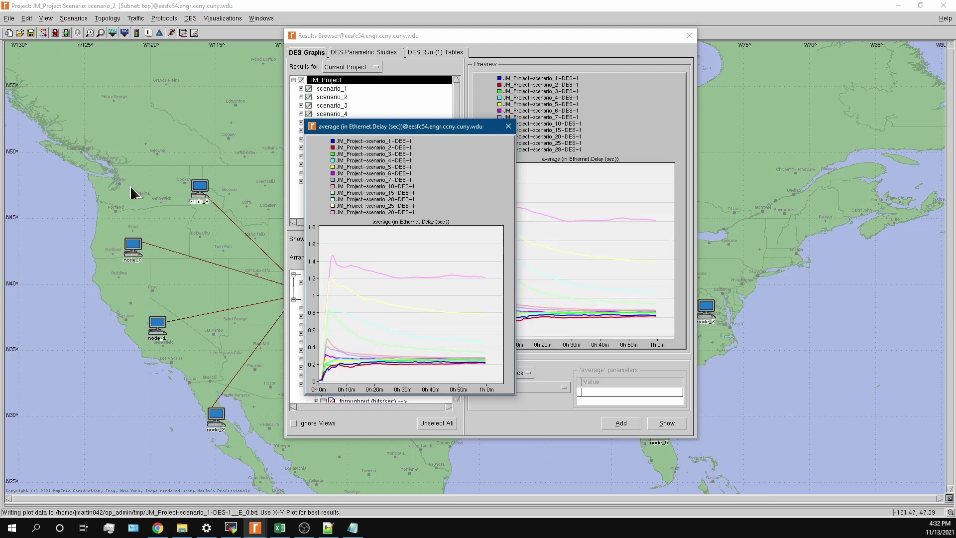
# Switch to Notepad++ and examine the exported data in JM_Project-Utilization_RouterToeSwitch.txt from its final rows up to the header.
pyautogui.moveTo(232, 529)
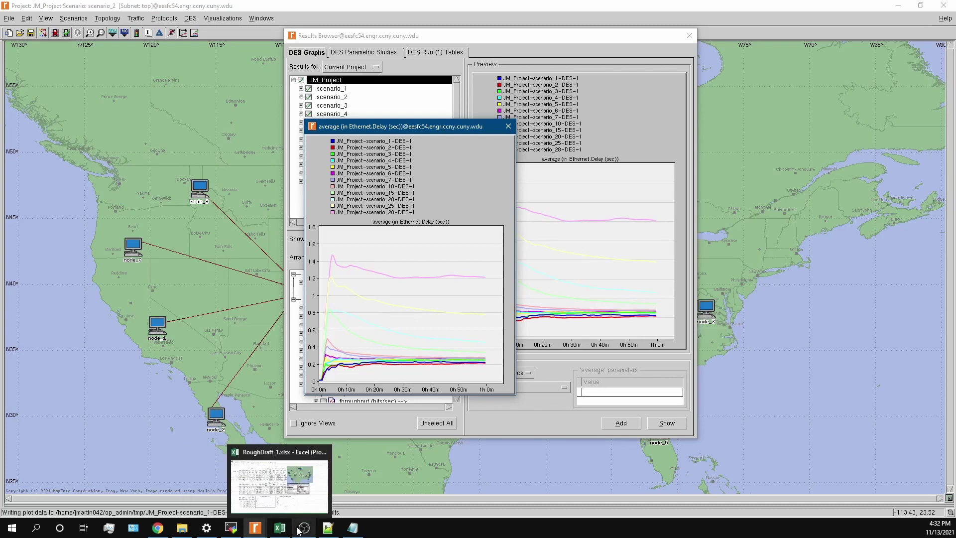
pyautogui.click(327, 530)
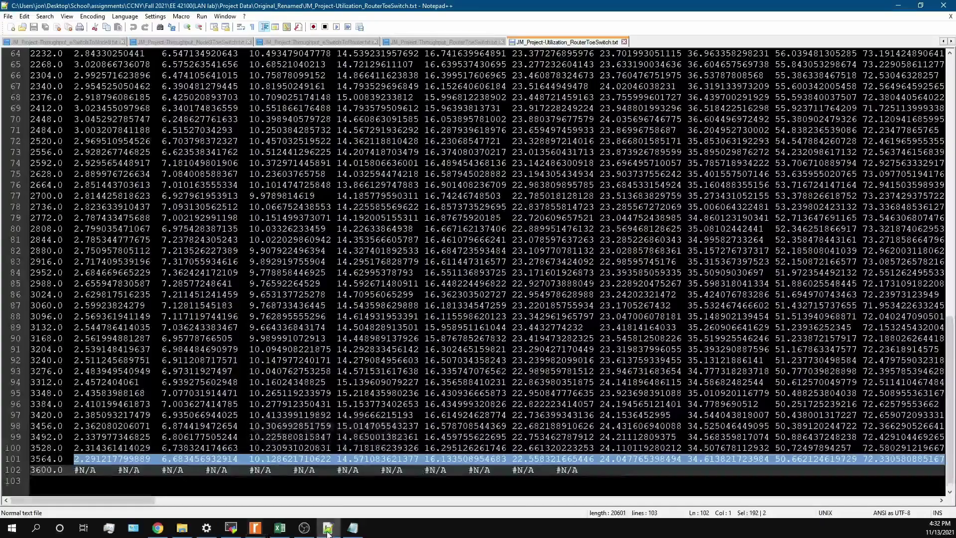
pyautogui.click(334, 458)
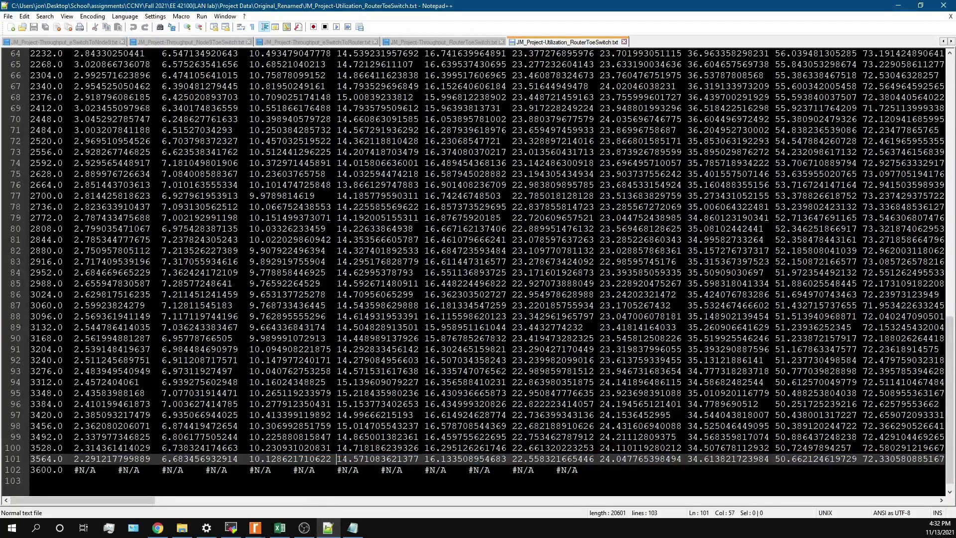
pyautogui.scroll(20, 333, 459)
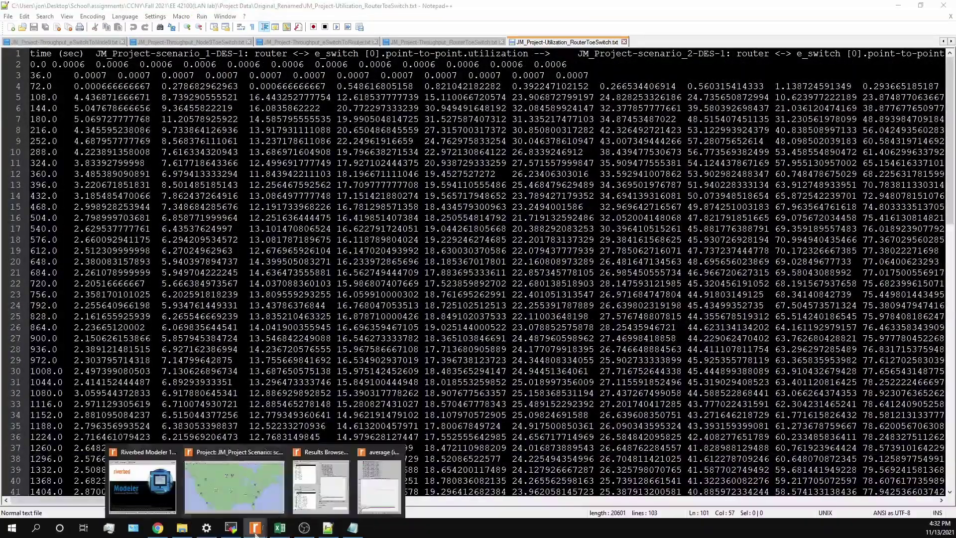
# Return to the average Ethernet Delay graph for reference, then view the final rows of the utilization text file in Notepad++.
pyautogui.click(393, 457)
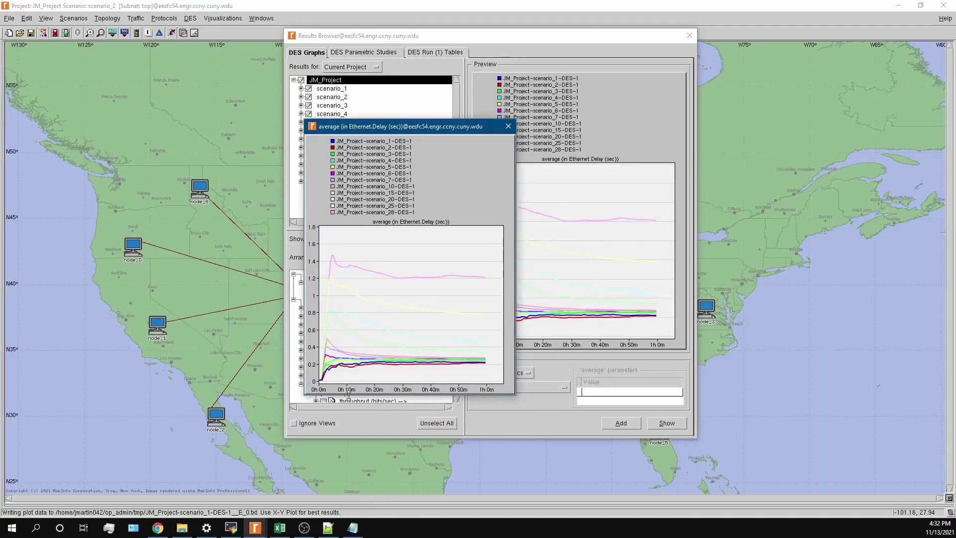
pyautogui.click(327, 527)
pyautogui.scroll(-20, 478, 269)
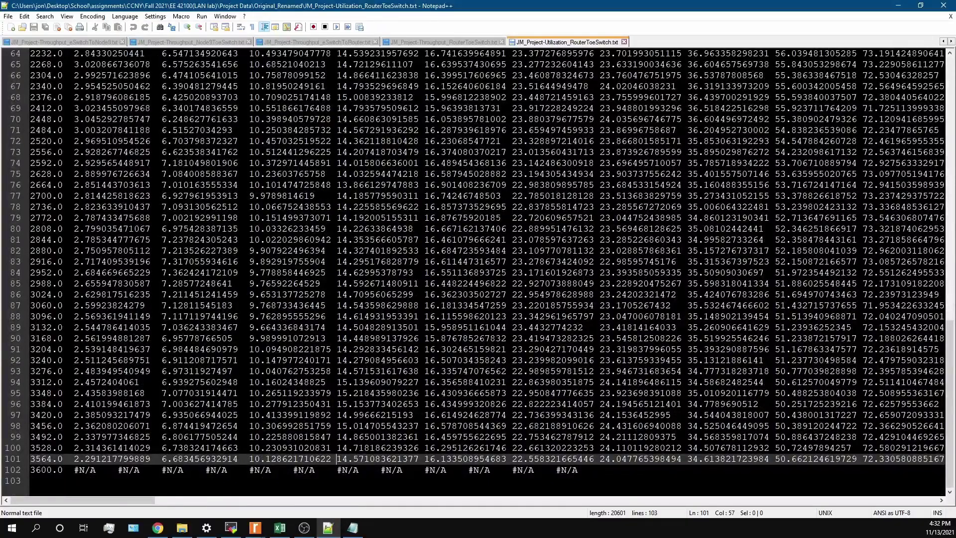
# Highlight the final row of data values in the utilization text file and view its remaining columns.
pyautogui.moveTo(74, 459); pyautogui.dragTo(36, 470)
pyautogui.moveTo(147, 499)
pyautogui.mouseDown()
pyautogui.moveTo(195, 505)
pyautogui.moveTo(148, 502)
pyautogui.mouseUp()
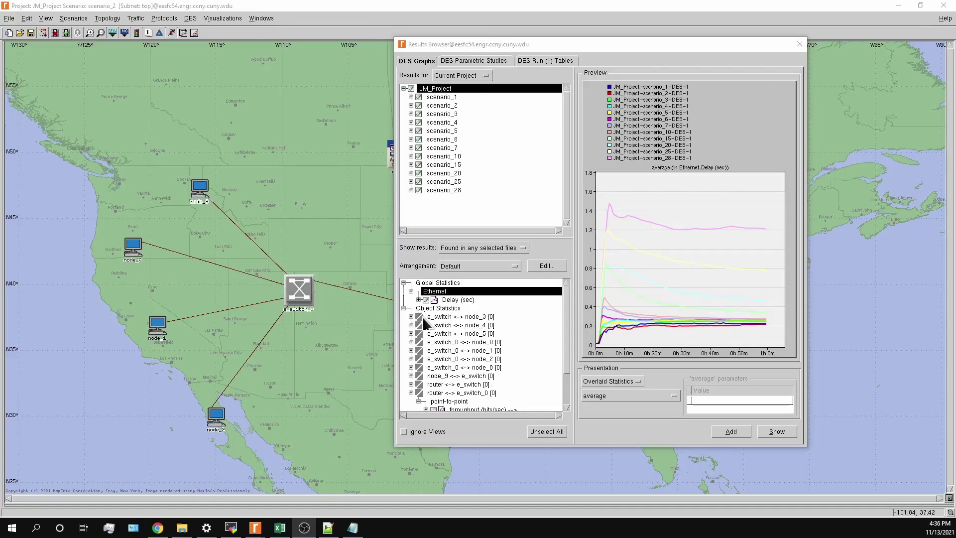
# Clear the Ethernet Delay (sec) selection, collapse router <-> e_switch_0 and expand the e_switch <-> node_3 point-to-point statistics.
pyautogui.click(425, 299)
pyautogui.scroll(-3, 413, 321)
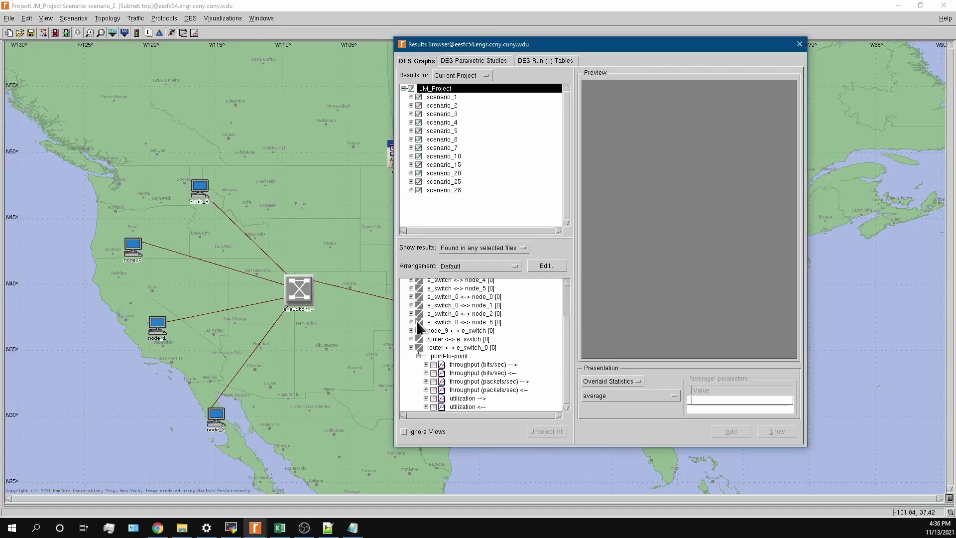
pyautogui.click(411, 347)
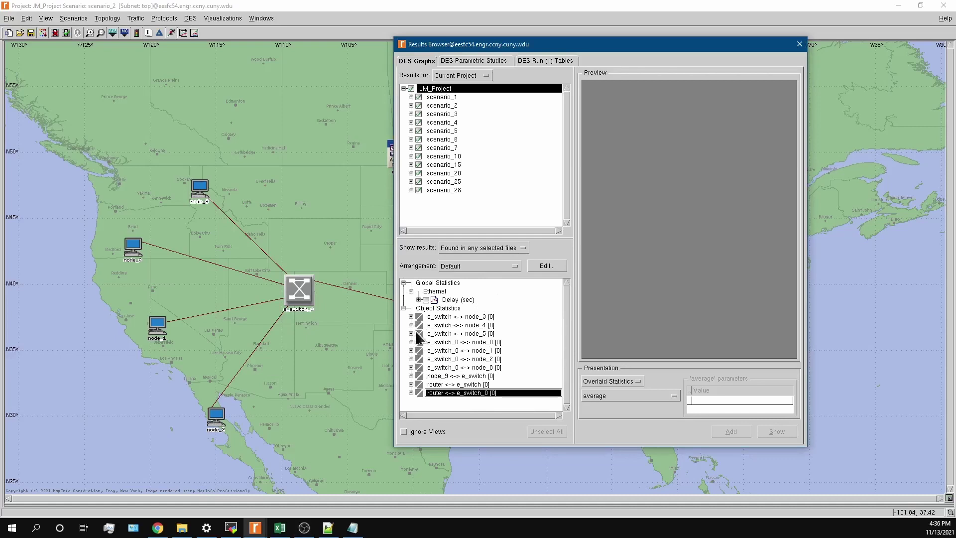
pyautogui.click(411, 318)
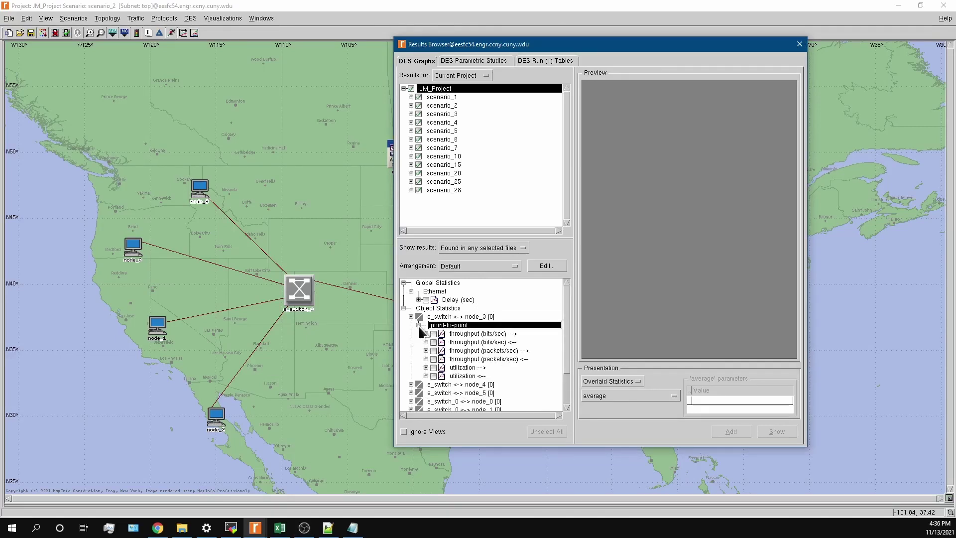
# Preview e_switch <-> node_3 "utilization -->" for all scenarios and replace it with "throughput (bits/sec) -->".
pyautogui.click(433, 367)
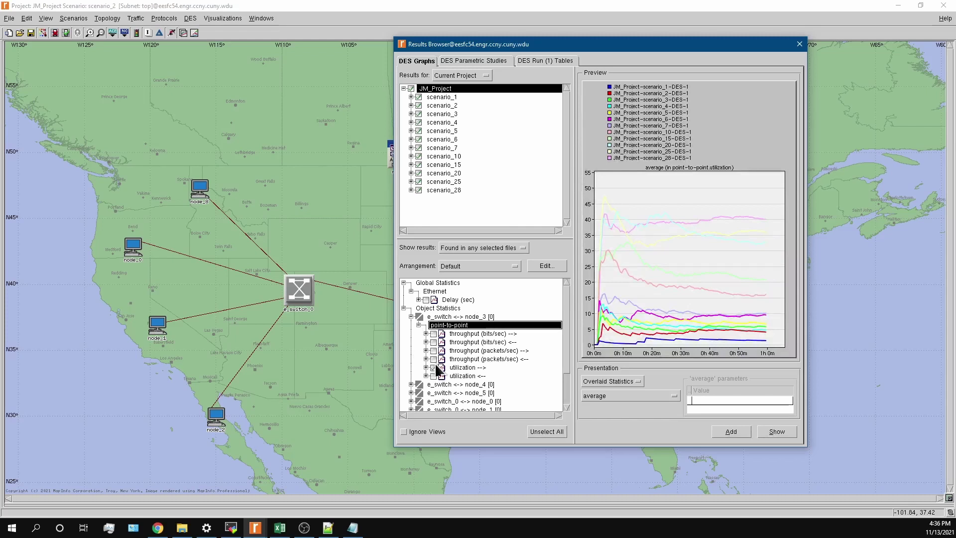
pyautogui.click(433, 367)
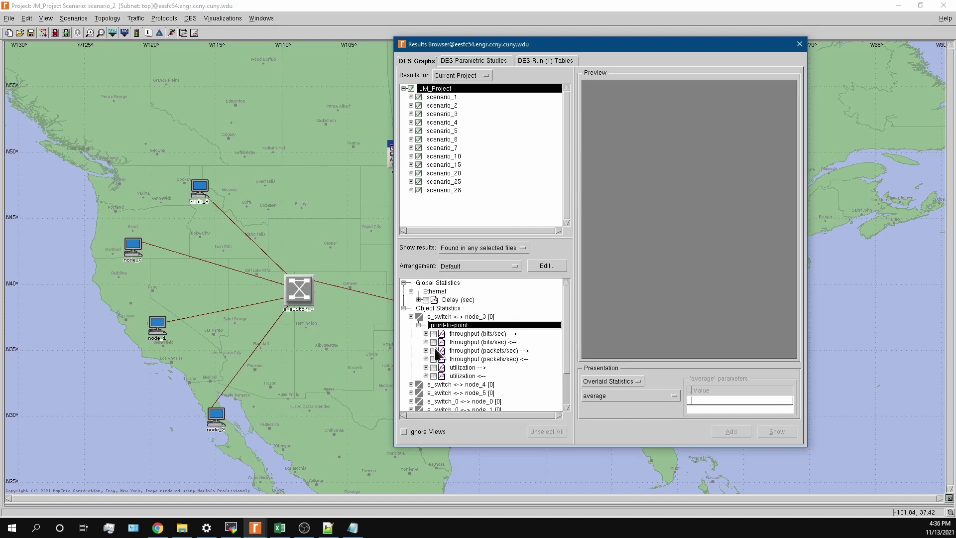
pyautogui.click(433, 333)
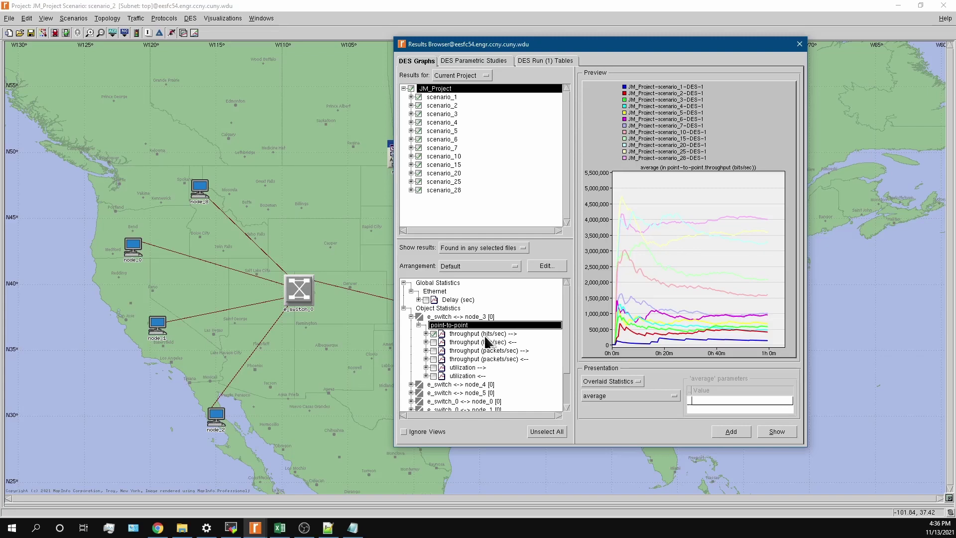
pyautogui.scroll(-2, 468, 344)
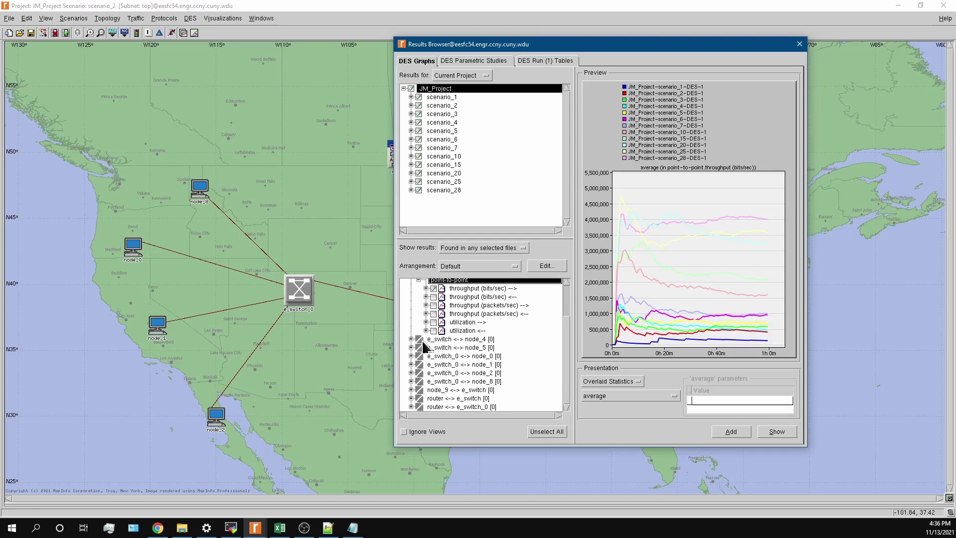
# Highlight node_8 in the network map and move the Results Browser aside to uncover the router.
pyautogui.click(202, 200)
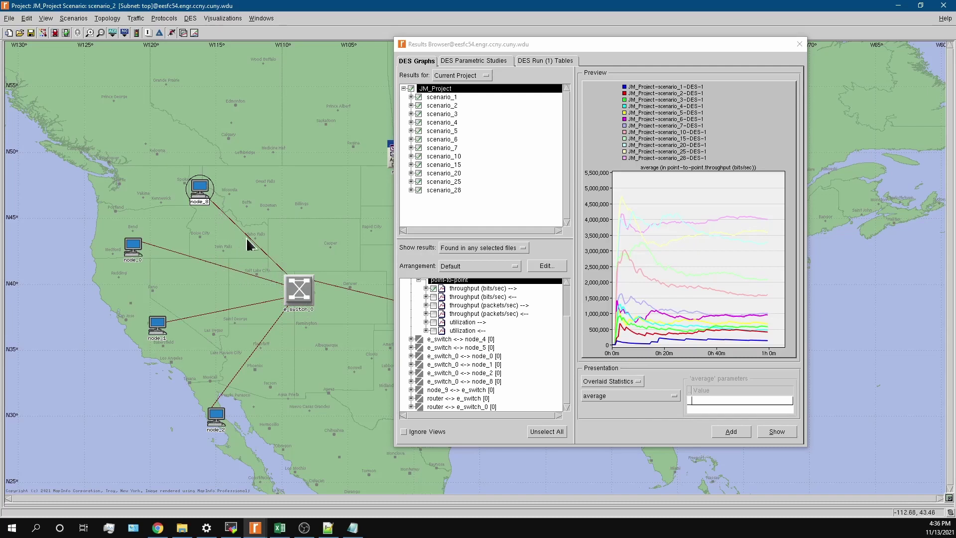
pyautogui.scroll(2, 456, 321)
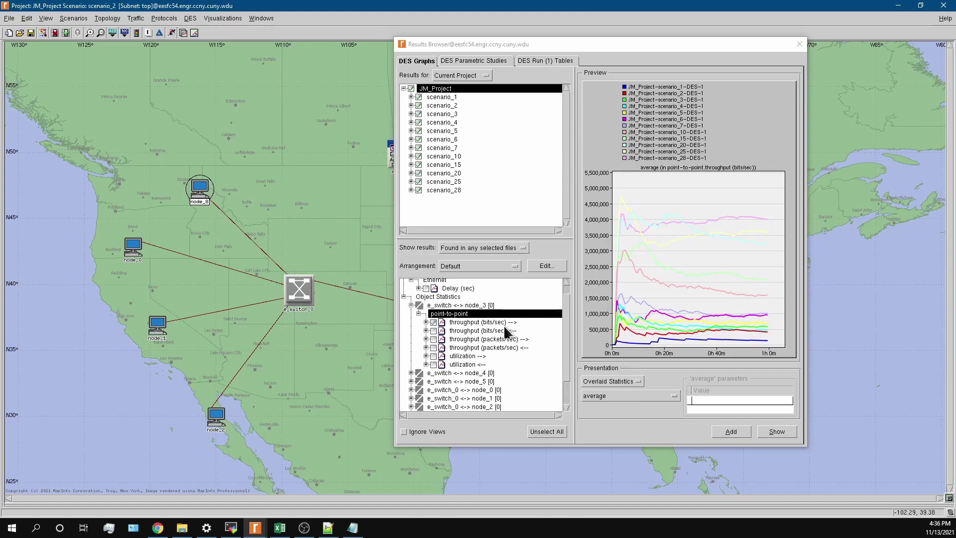
pyautogui.moveTo(578, 49); pyautogui.dragTo(695, 56)
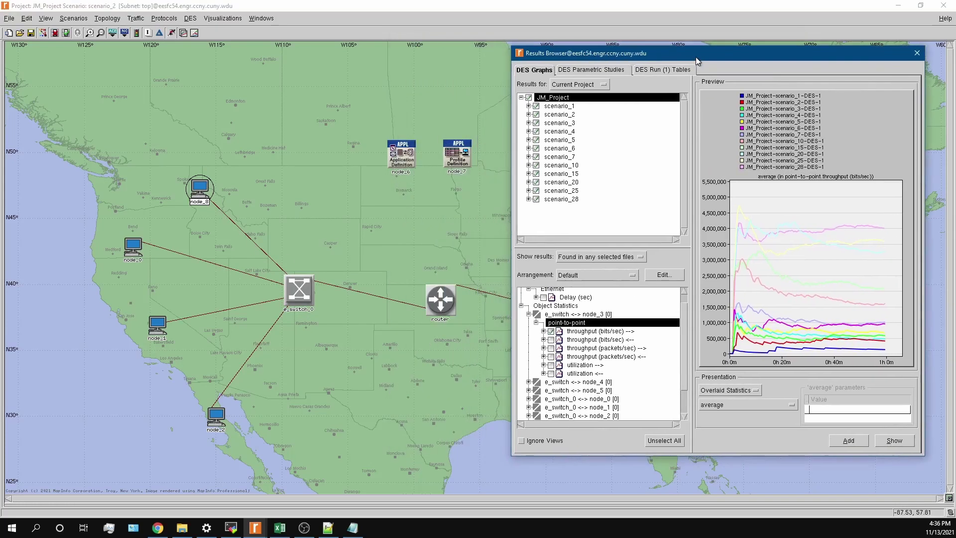
# Examine the e_switch_0 <-> node_8 link, the workstations around e_switch_0 and the router link in the network map.
pyautogui.click(222, 211)
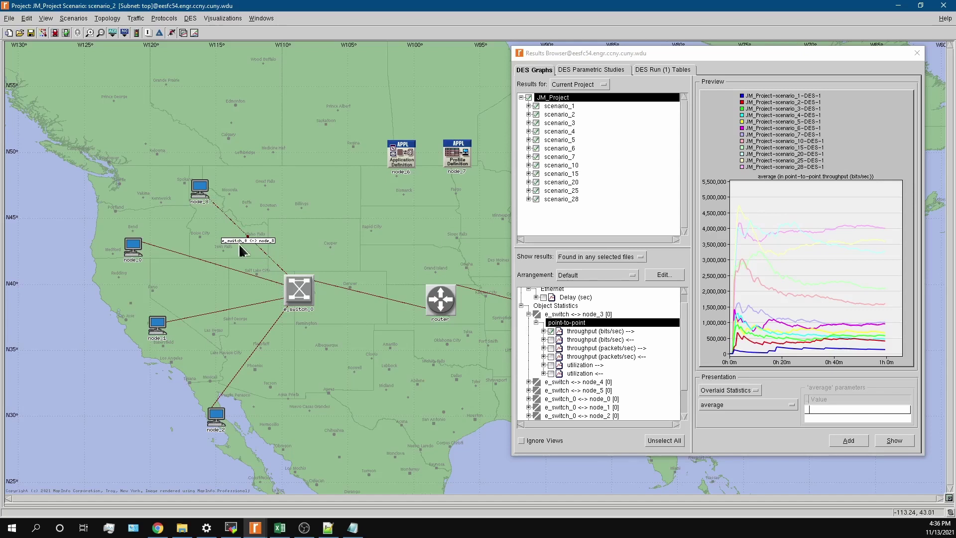
pyautogui.click(196, 194)
pyautogui.click(161, 323)
pyautogui.click(215, 420)
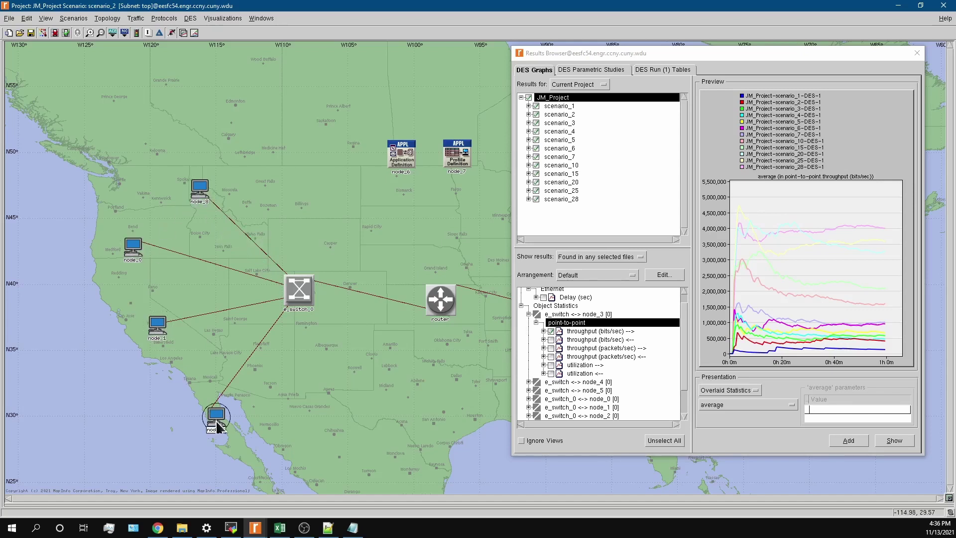
pyautogui.click(194, 196)
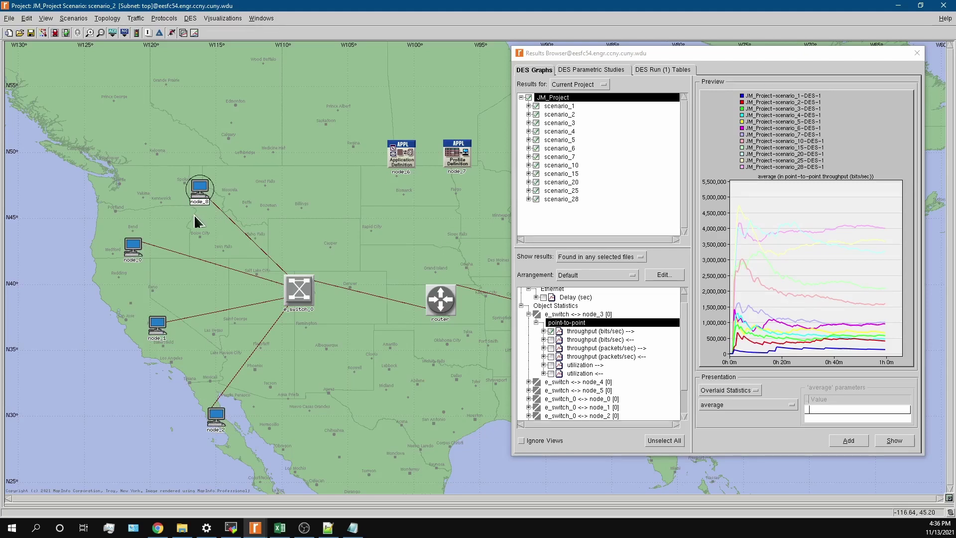
pyautogui.click(254, 202)
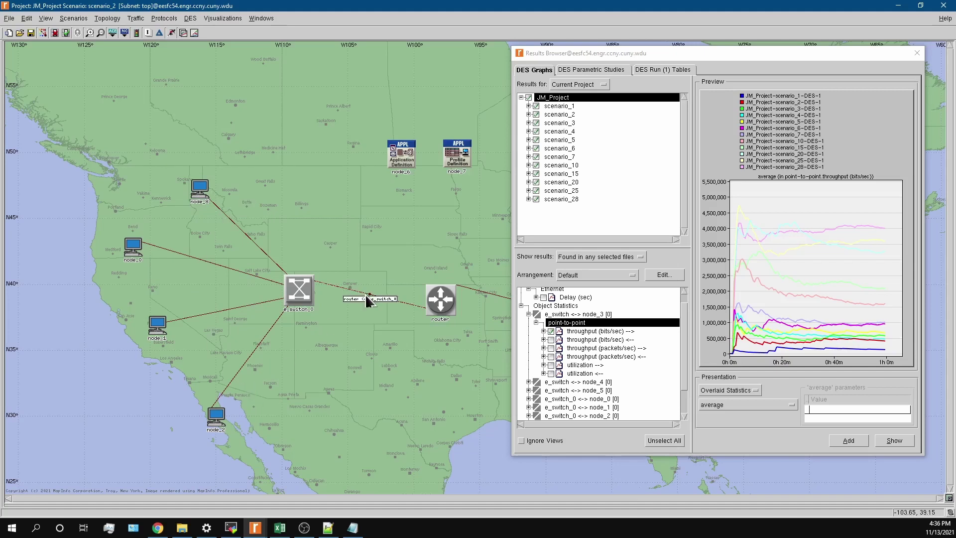
pyautogui.click(443, 308)
pyautogui.click(536, 323)
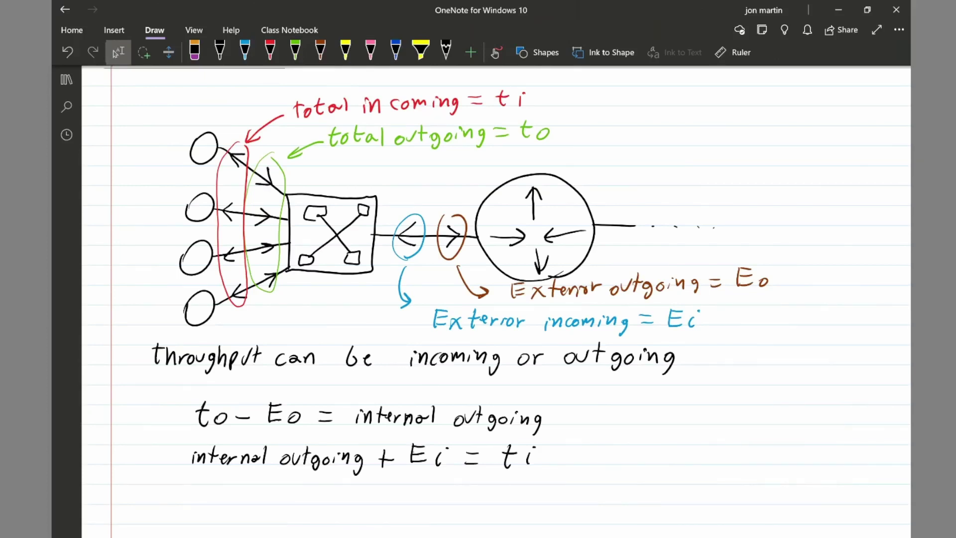
# Switch to OneNote and circle the terms ti in red, to in green, Ei in blue and "internal outgoing" in black.
pyautogui.click(270, 49)
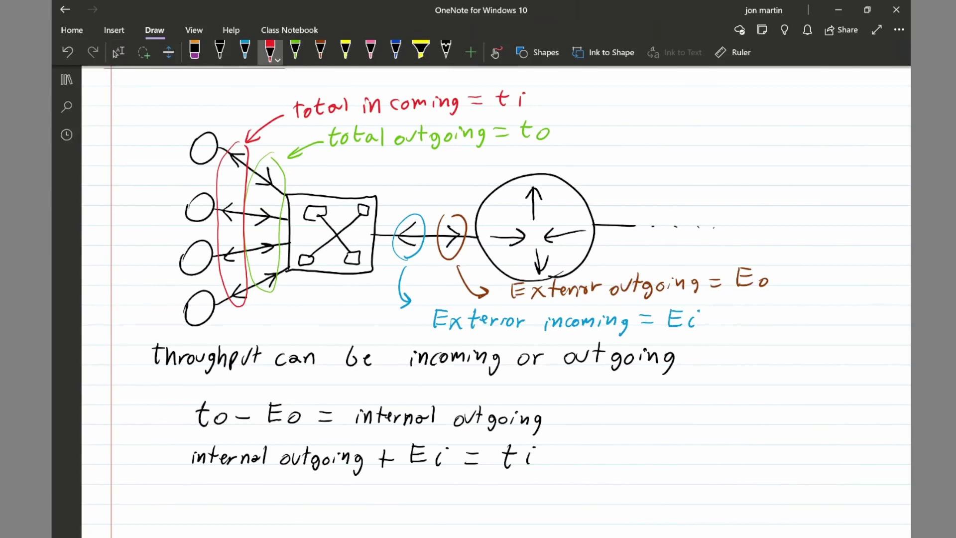
pyautogui.moveTo(498, 82)
pyautogui.mouseDown()
pyautogui.moveTo(533, 118)
pyautogui.moveTo(500, 83)
pyautogui.mouseUp()
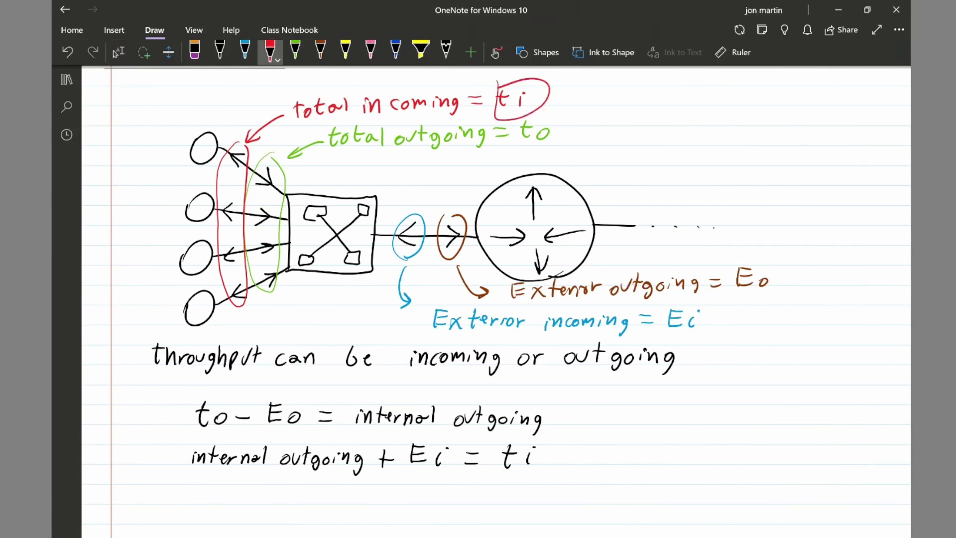
pyautogui.click(295, 49)
pyautogui.moveTo(513, 128)
pyautogui.mouseDown()
pyautogui.moveTo(520, 112)
pyautogui.moveTo(512, 160)
pyautogui.mouseUp()
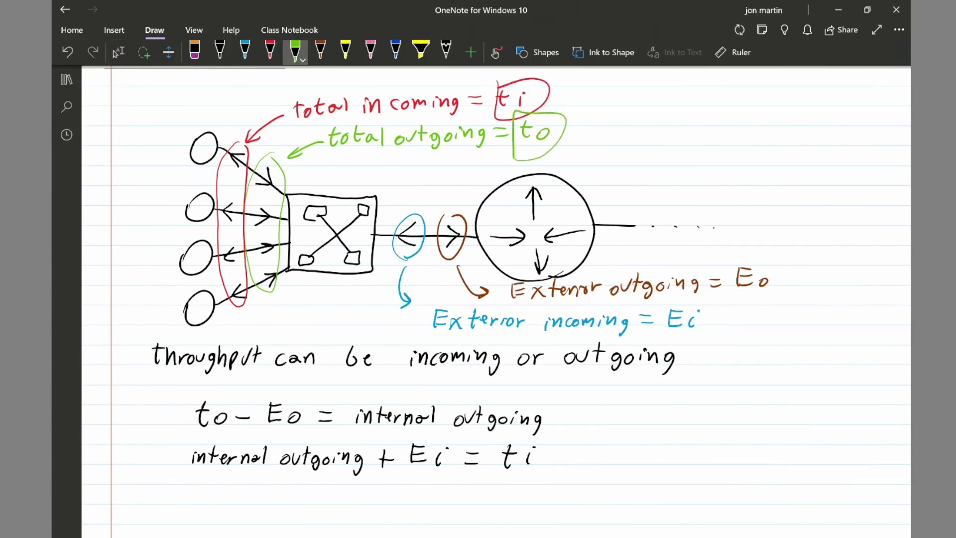
pyautogui.click(245, 50)
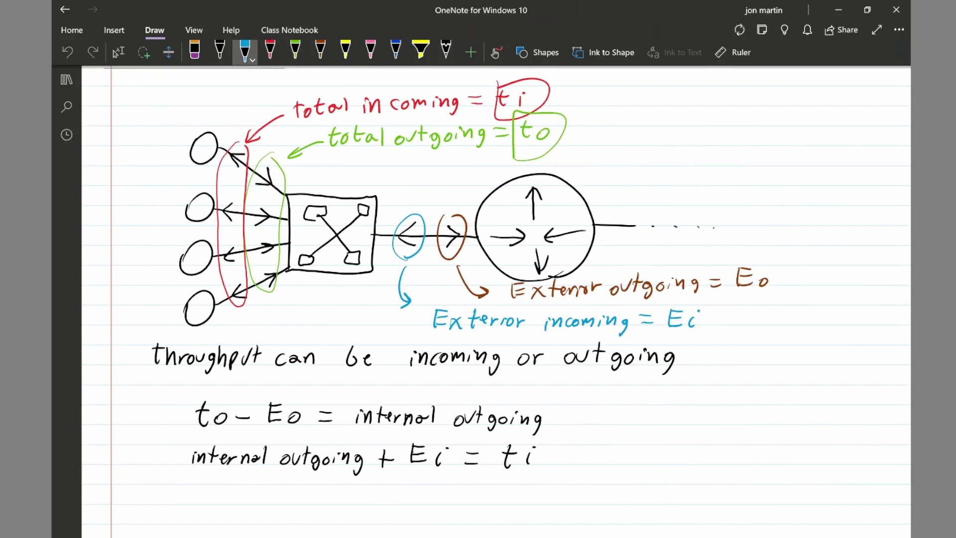
pyautogui.moveTo(668, 334)
pyautogui.mouseDown()
pyautogui.moveTo(685, 298)
pyautogui.moveTo(665, 342)
pyautogui.mouseUp()
pyautogui.click(220, 50)
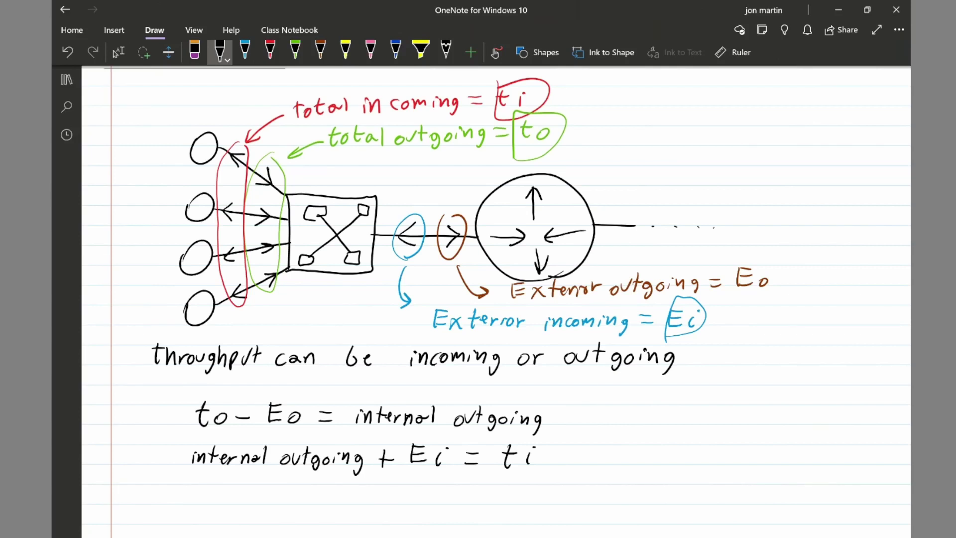
pyautogui.moveTo(347, 431)
pyautogui.mouseDown()
pyautogui.moveTo(546, 435)
pyautogui.moveTo(518, 397)
pyautogui.moveTo(375, 384)
pyautogui.moveTo(348, 430)
pyautogui.mouseUp()
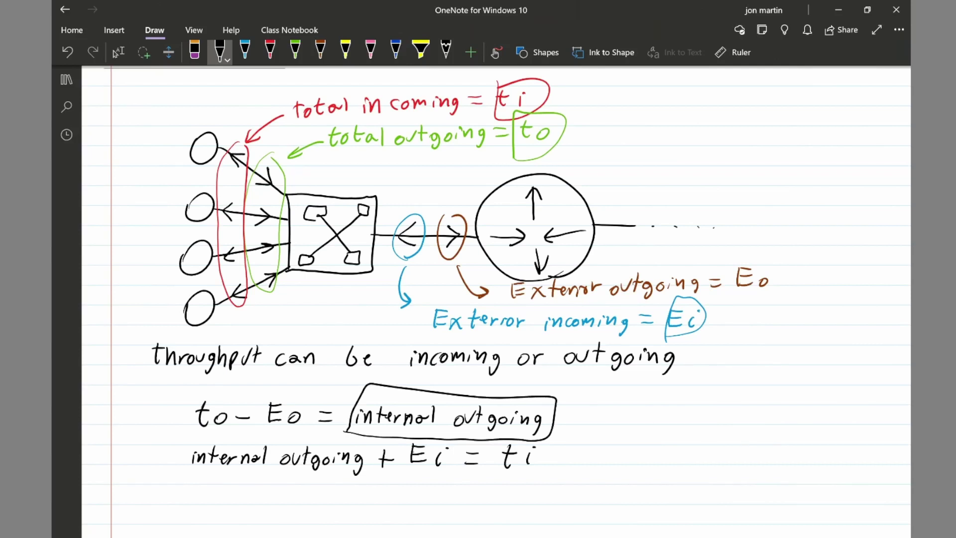
# Outline the four workstation nodes of the sketch in black and undo the outline.
pyautogui.moveTo(202, 92)
pyautogui.mouseDown()
pyautogui.moveTo(165, 202)
pyautogui.moveTo(163, 311)
pyautogui.moveTo(187, 343)
pyautogui.moveTo(213, 284)
pyautogui.moveTo(225, 115)
pyautogui.moveTo(196, 103)
pyautogui.mouseUp()
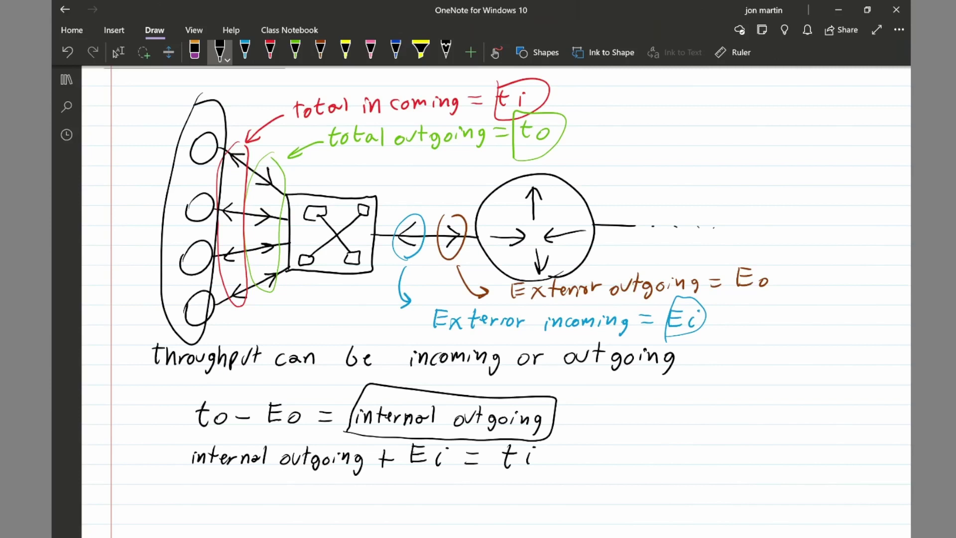
pyautogui.click(421, 50)
pyautogui.hotkey('ctrl', 'z')
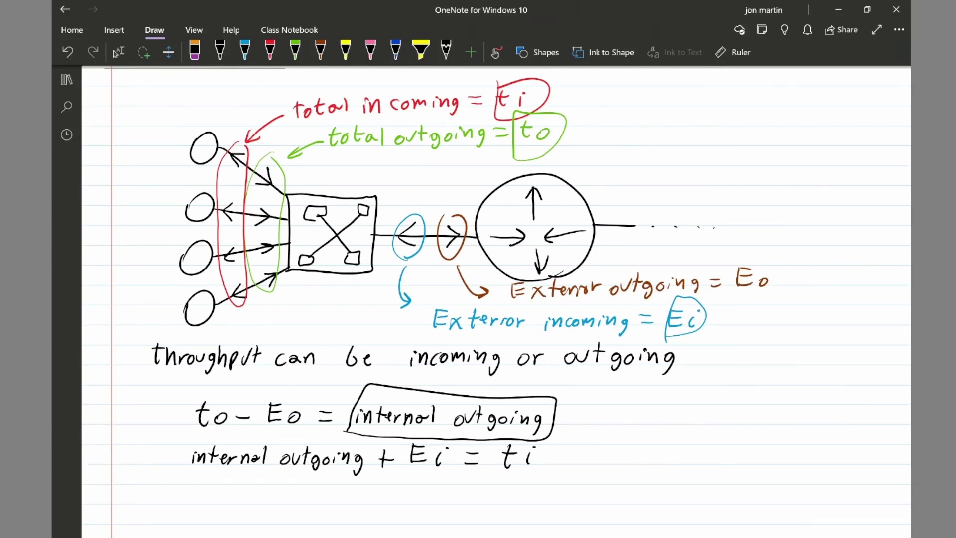
# In the last equation, draw black arrows under "internal outgoing" and Ei, and mark ti in red.
pyautogui.click(219, 49)
pyautogui.moveTo(280, 512); pyautogui.dragTo(278, 473)
pyautogui.moveTo(269, 488); pyautogui.dragTo(289, 484)
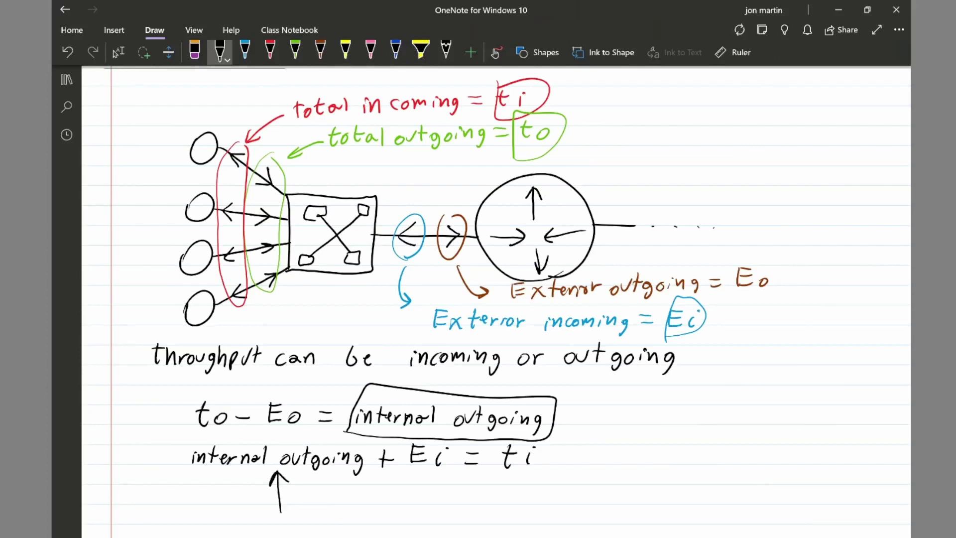
pyautogui.moveTo(427, 510)
pyautogui.mouseDown()
pyautogui.moveTo(425, 476)
pyautogui.moveTo(434, 480)
pyautogui.mouseUp()
pyautogui.click(270, 49)
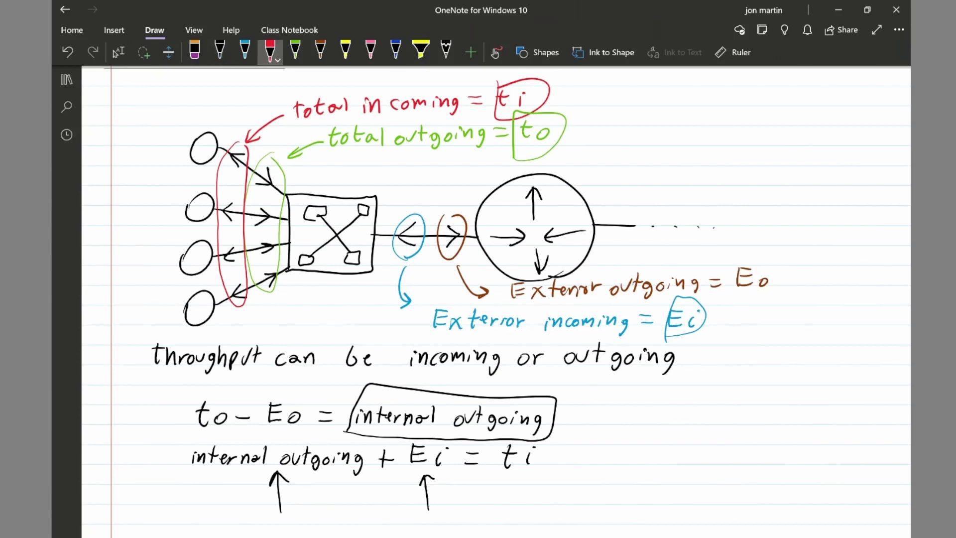
pyautogui.moveTo(480, 490)
pyautogui.mouseDown()
pyautogui.moveTo(546, 453)
pyautogui.moveTo(496, 438)
pyautogui.moveTo(496, 480)
pyautogui.mouseUp()
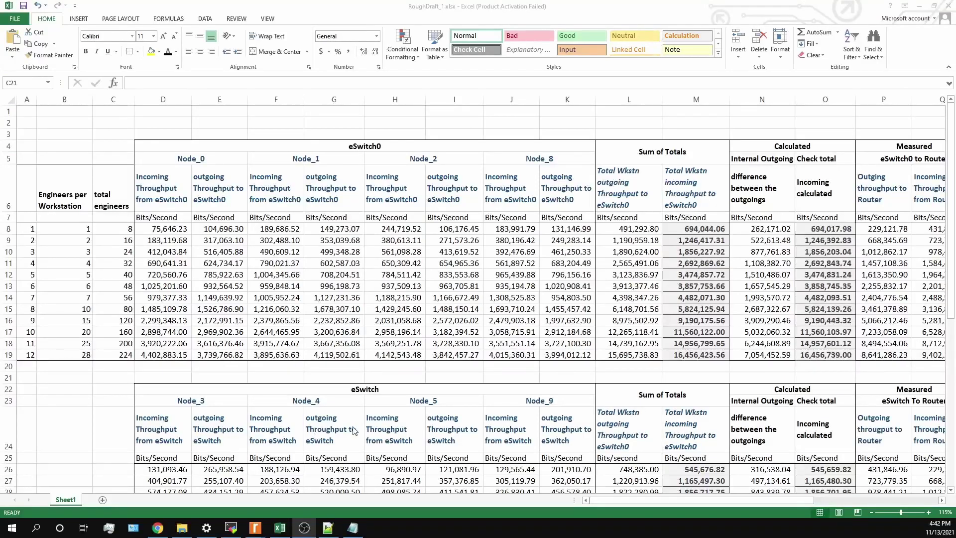
# Switch to RoughDraft_1.xlsx in Excel and highlight the eSwitch0 node throughputs (D4:K19) and the measured eSwitch0 to Router columns (P4:Q19).
pyautogui.click(624, 500)
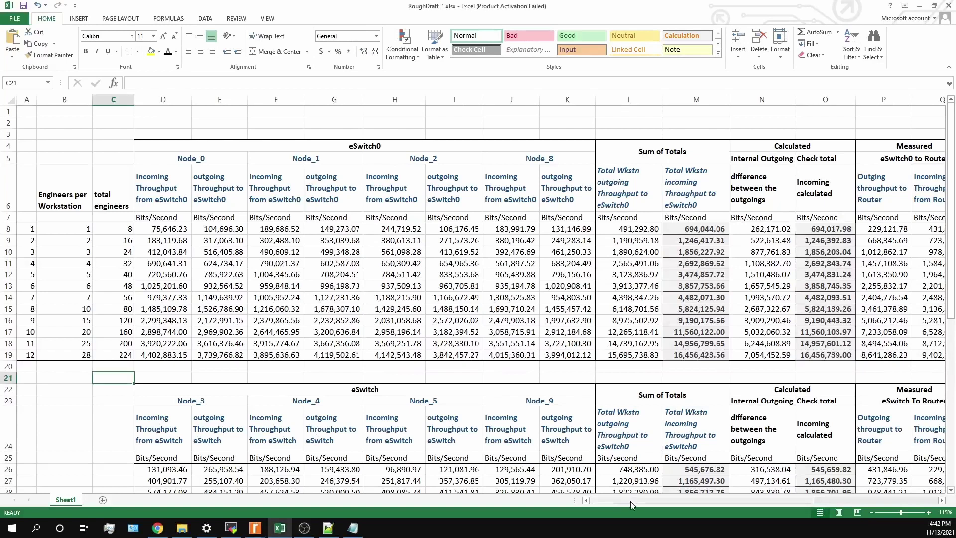
pyautogui.moveTo(154, 149); pyautogui.dragTo(575, 351)
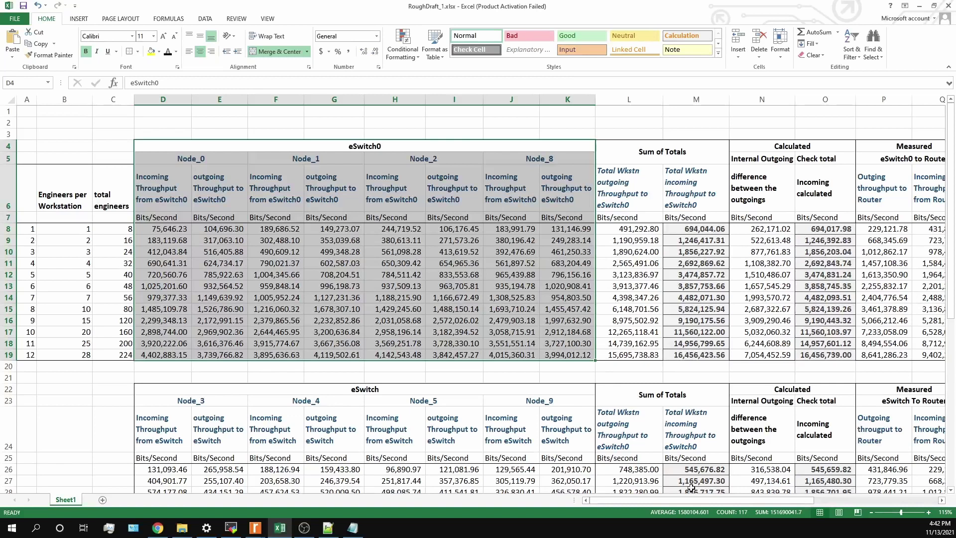
pyautogui.moveTo(686, 500); pyautogui.dragTo(721, 499)
pyautogui.moveTo(752, 147); pyautogui.dragTo(809, 351)
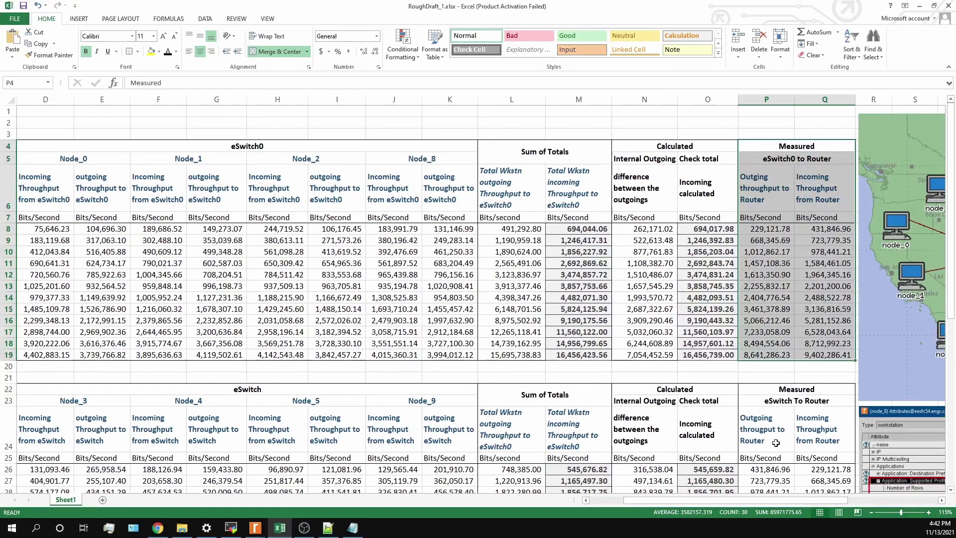
# Compare the measured eSwitch0 to Router columns and the eSwitch0 node throughputs with the network topology picture beside the tables.
pyautogui.moveTo(752, 497); pyautogui.dragTo(795, 503)
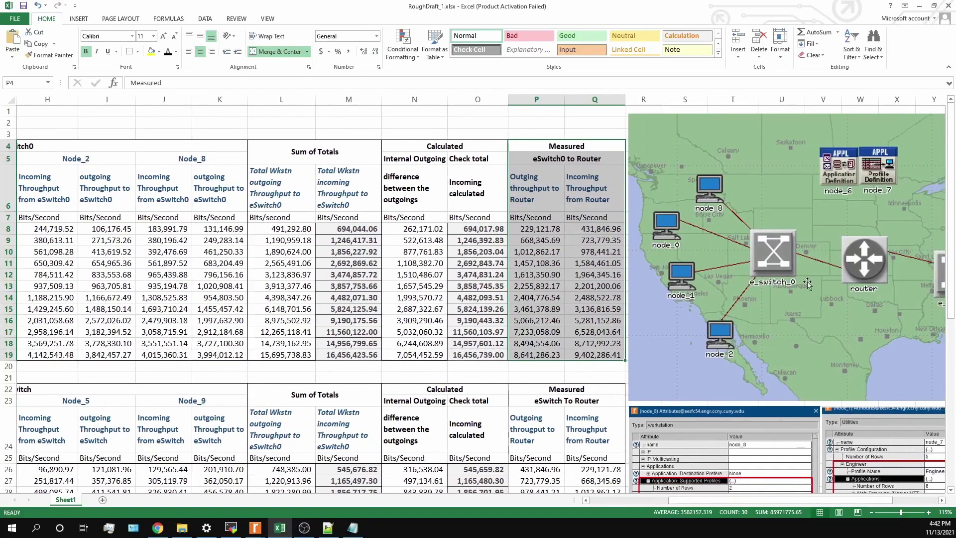
pyautogui.moveTo(712, 499); pyautogui.dragTo(757, 500)
pyautogui.click(855, 426)
pyautogui.moveTo(378, 145); pyautogui.dragTo(326, 351)
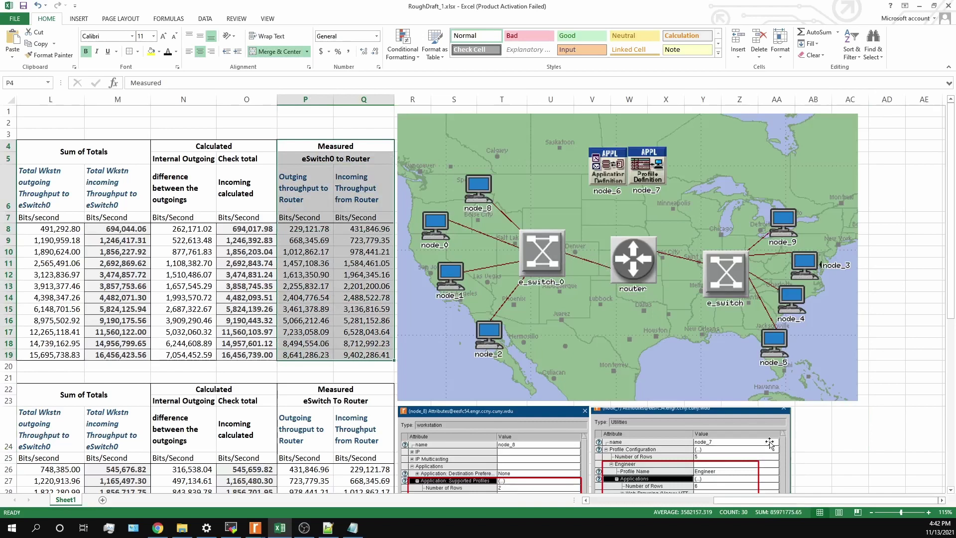
pyautogui.moveTo(771, 500); pyautogui.dragTo(655, 500)
pyautogui.moveTo(514, 149); pyautogui.dragTo(219, 352)
pyautogui.moveTo(639, 501); pyautogui.dragTo(729, 501)
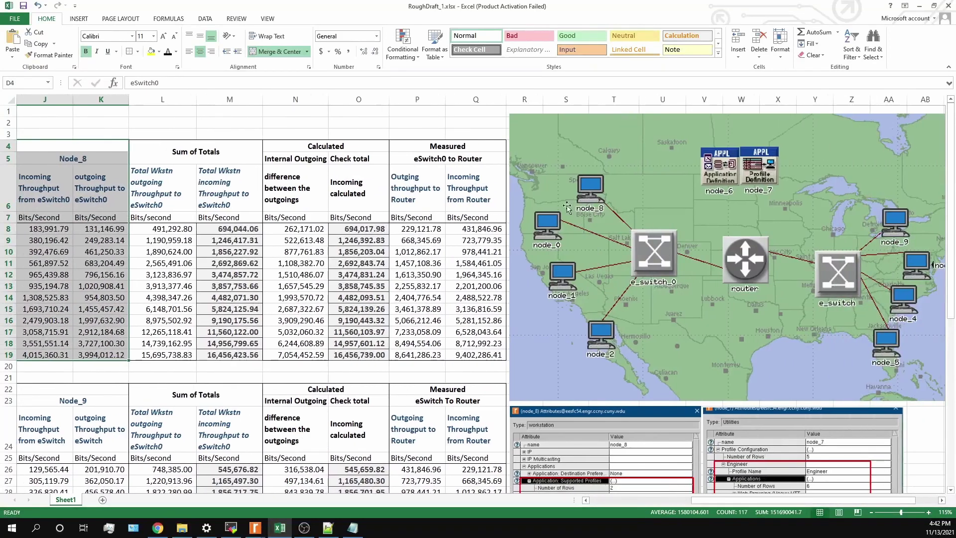
# Examine the eSwitch throughput table covering Node_3, Node_4, Node_5 and Node_9.
pyautogui.moveTo(802, 500); pyautogui.dragTo(735, 500)
pyautogui.scroll(-3, 951, 258)
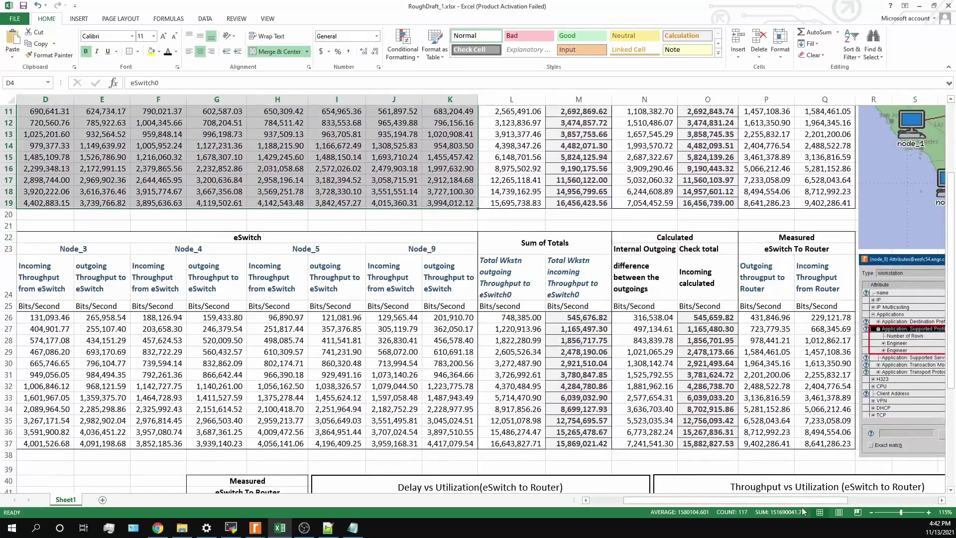
pyautogui.moveTo(804, 502); pyautogui.dragTo(791, 503)
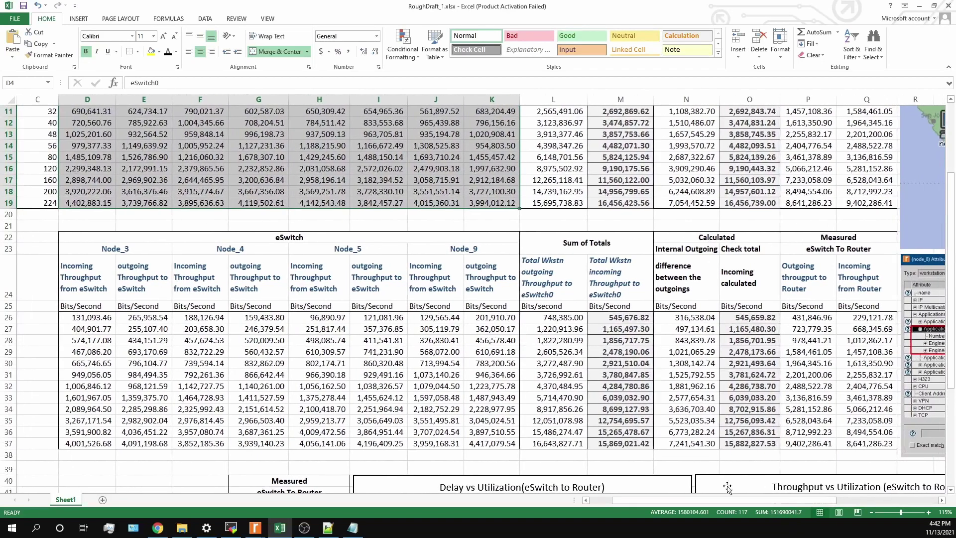
# Highlight the eSwitch node throughputs (D22:K37) and compare them with the network topology picture beside the tables.
pyautogui.moveTo(86, 237); pyautogui.dragTo(515, 443)
pyautogui.moveTo(730, 502); pyautogui.dragTo(814, 505)
pyautogui.scroll(3, 765, 245)
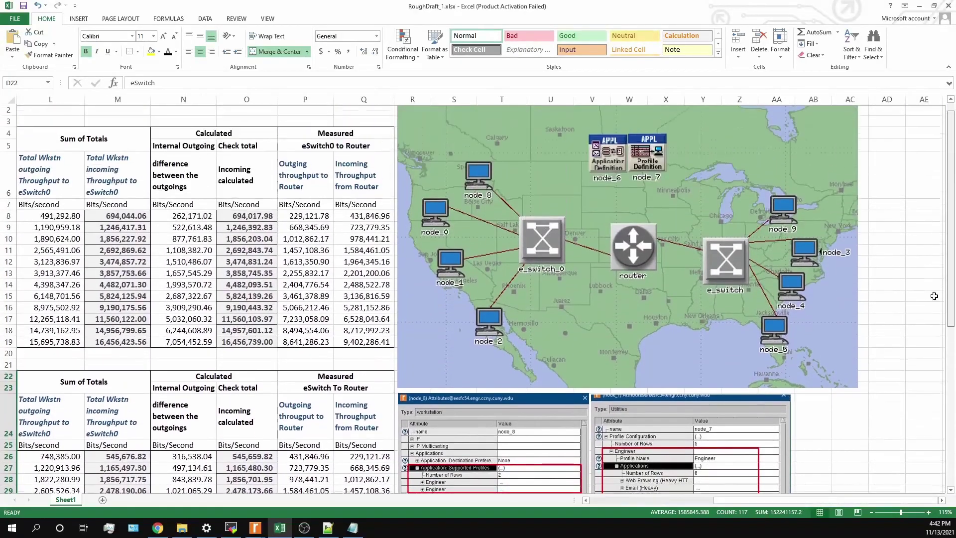
pyautogui.moveTo(776, 500); pyautogui.dragTo(684, 500)
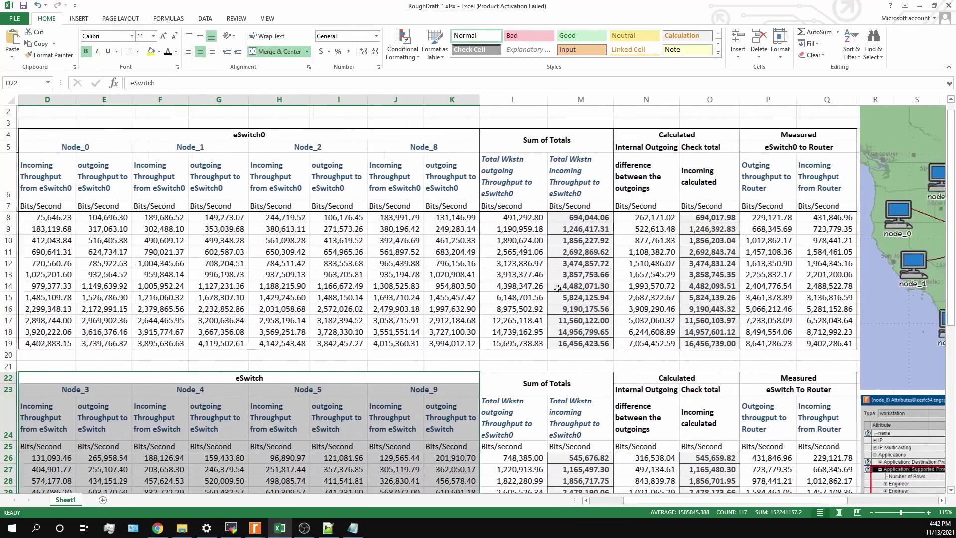
# In the eSwitch0 table, highlight the Sum of Totals columns for total workstation outgoing and incoming throughput, rows 8 to 19.
pyautogui.moveTo(581, 147); pyautogui.dragTo(525, 351)
pyautogui.click(520, 356)
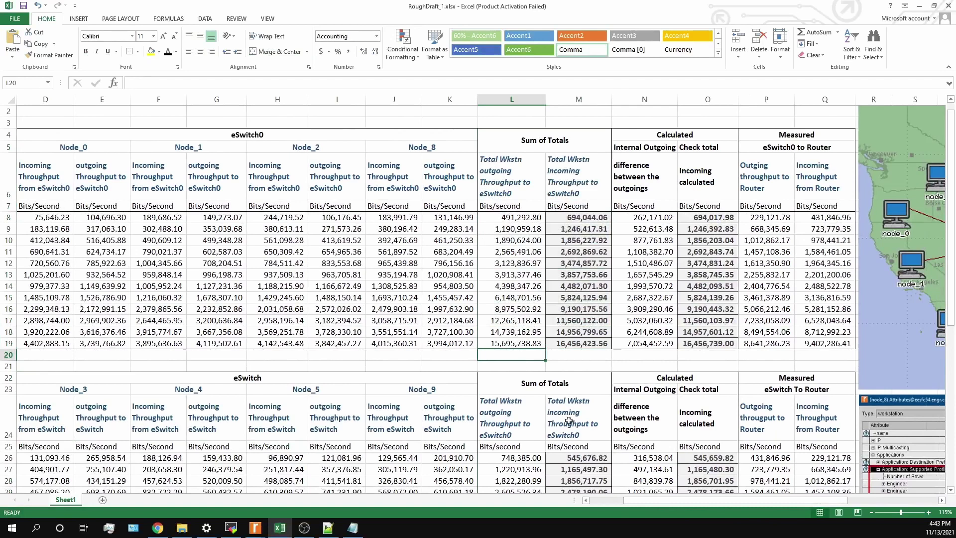
pyautogui.moveTo(676, 500); pyautogui.dragTo(652, 501)
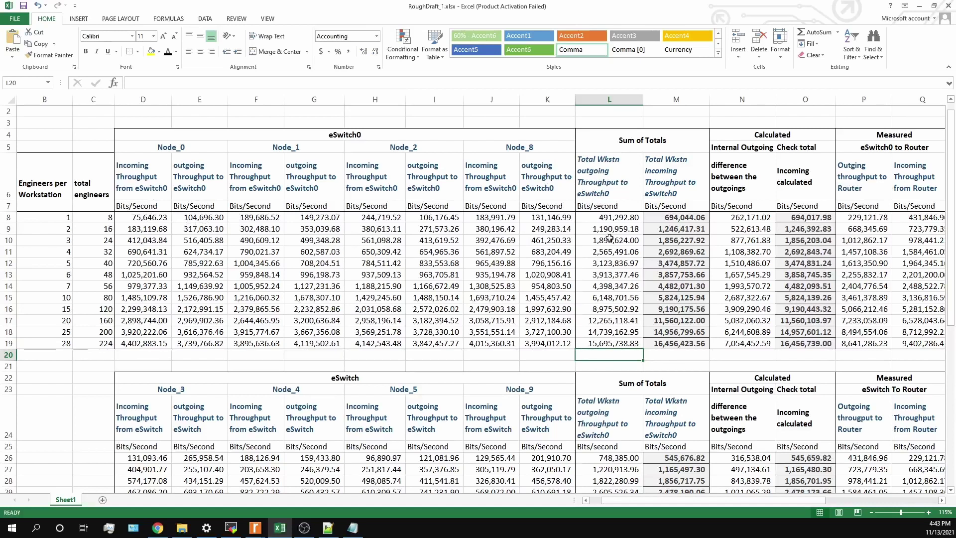
pyautogui.moveTo(605, 217); pyautogui.dragTo(609, 331)
pyautogui.moveTo(676, 217); pyautogui.dragTo(678, 343)
pyautogui.moveTo(704, 502); pyautogui.dragTo(750, 497)
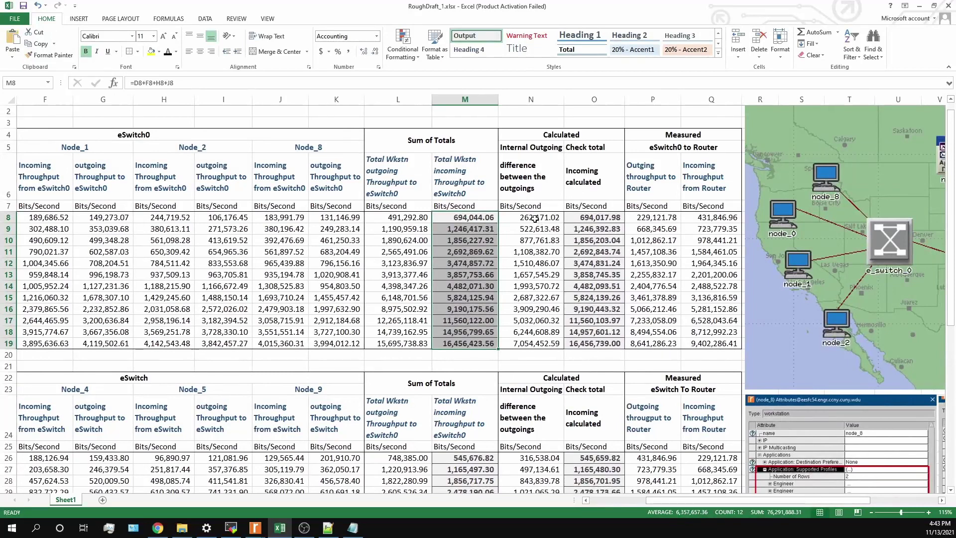
# Select the Internal Outgoing and Check total headers (N5, O5), check them against the handwritten OneNote equations, and return to the workbook.
pyautogui.click(520, 147)
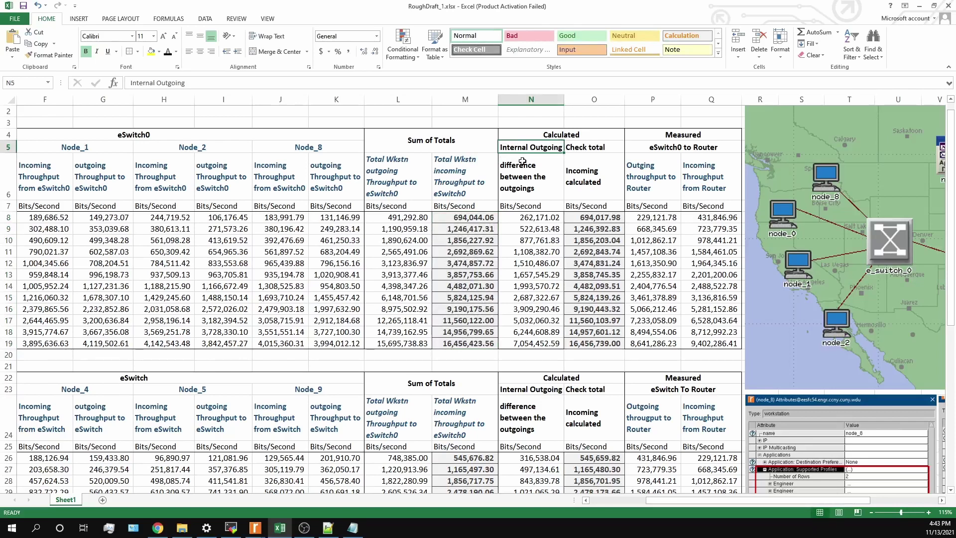
pyautogui.click(582, 148)
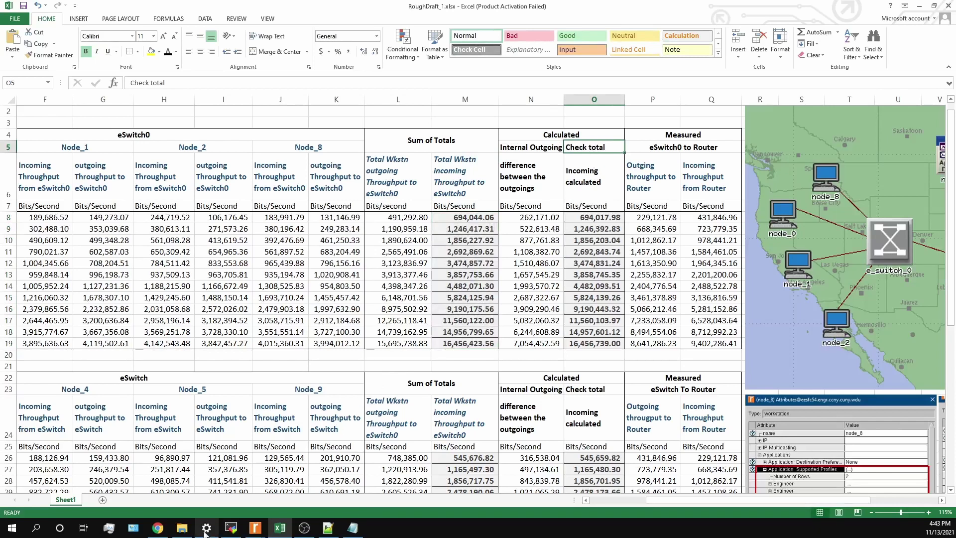
pyautogui.click(158, 527)
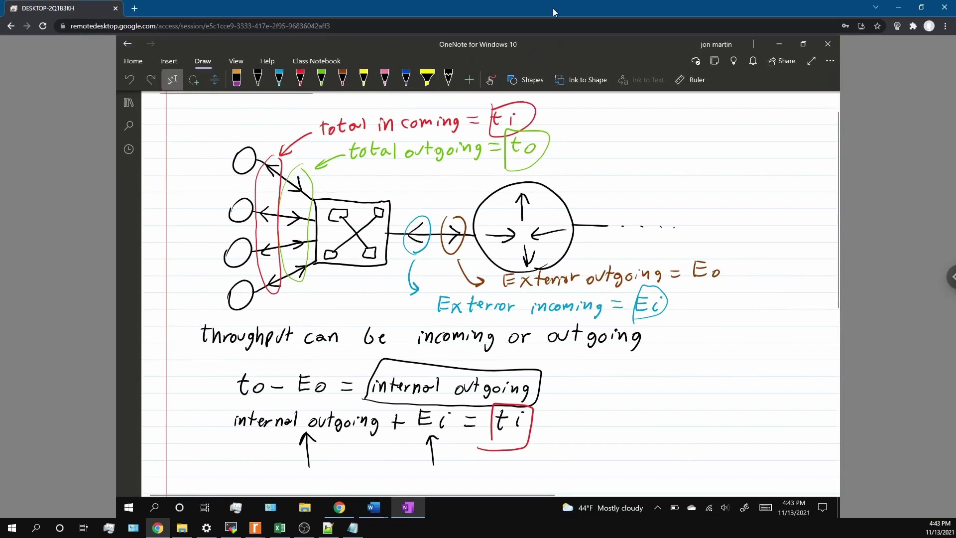
pyautogui.press('super+Down')
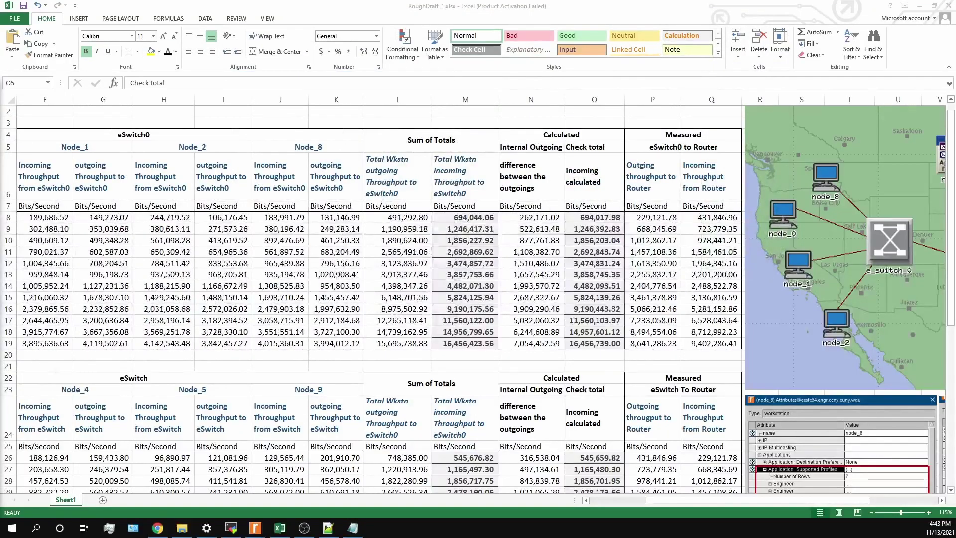
# Compare the summed incoming throughput (M8:M19) with the calculated Check total (O8:O19) by highlighting each column.
pyautogui.moveTo(464, 218); pyautogui.dragTo(465, 344)
pyautogui.moveTo(589, 219); pyautogui.dragTo(593, 344)
pyautogui.click(591, 365)
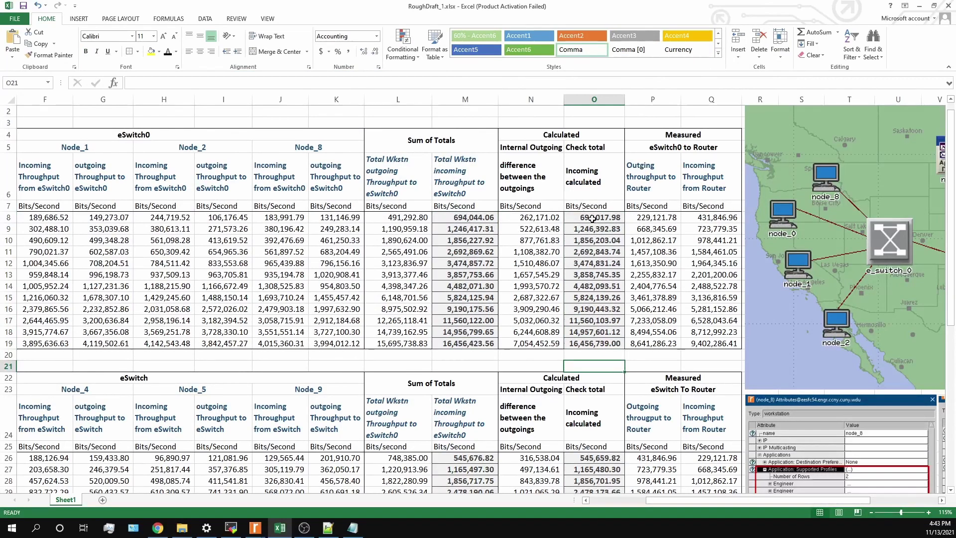
pyautogui.moveTo(598, 219); pyautogui.dragTo(595, 344)
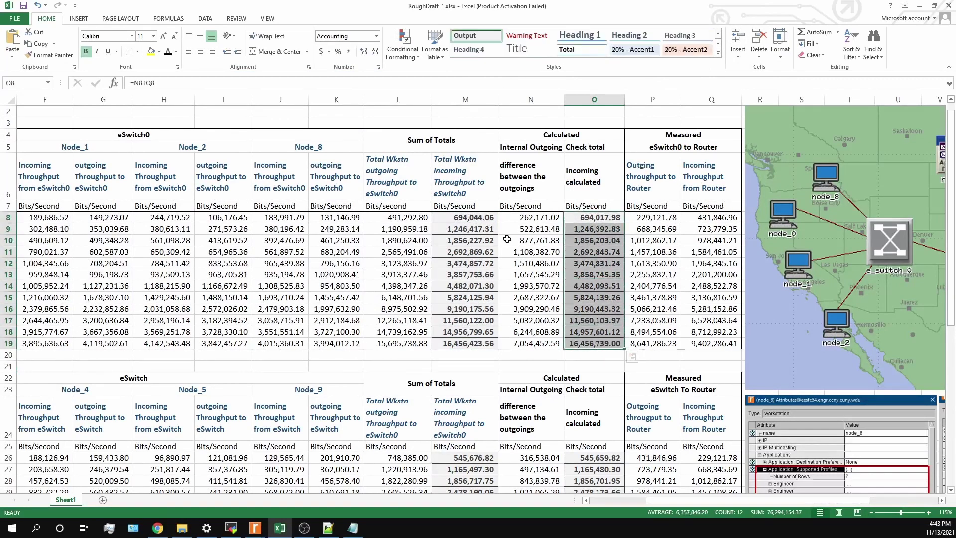
pyautogui.moveTo(465, 217); pyautogui.dragTo(472, 349)
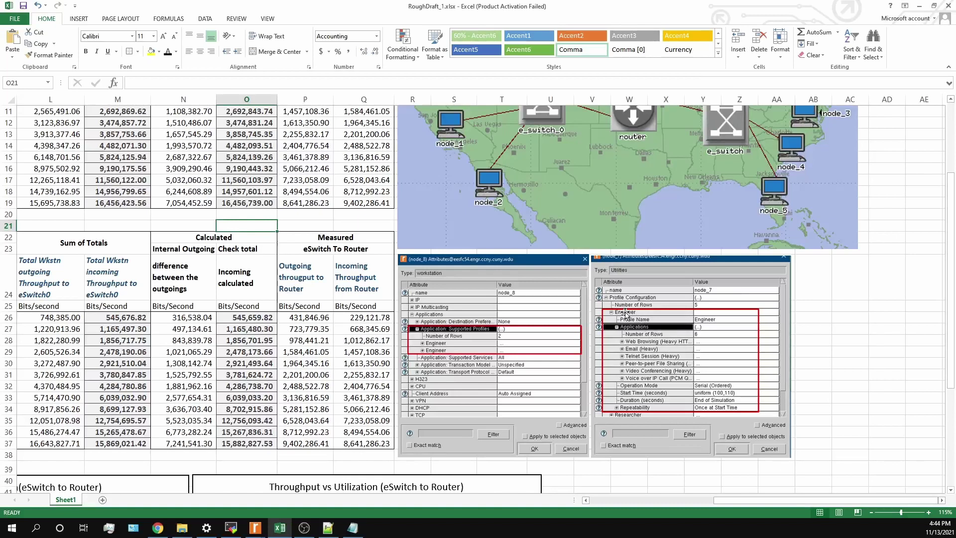
# Select the node_8 attributes picture and step through the Engineers per Workstation values in column B down to row 19.
pyautogui.click(486, 325)
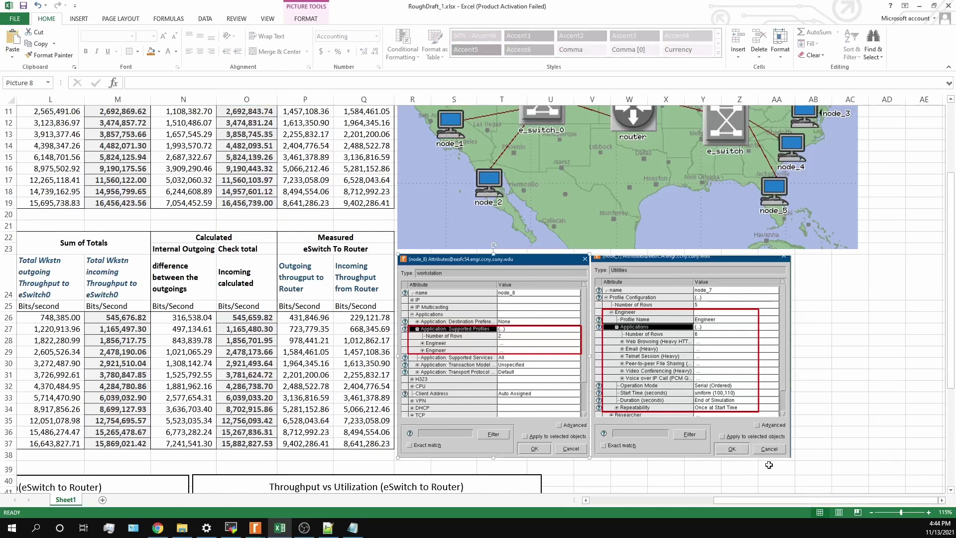
pyautogui.moveTo(776, 501); pyautogui.dragTo(646, 501)
pyautogui.scroll(2, 262, 338)
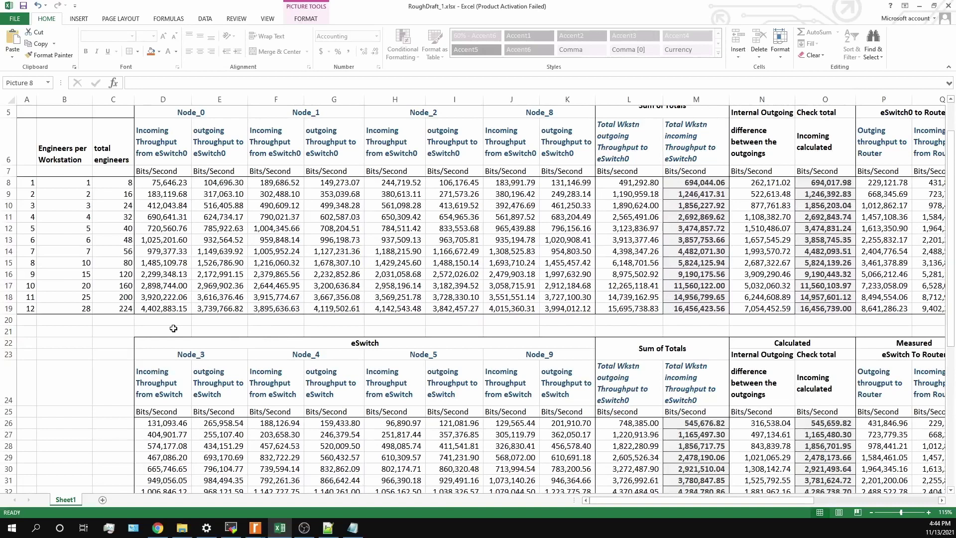
pyautogui.click(66, 186)
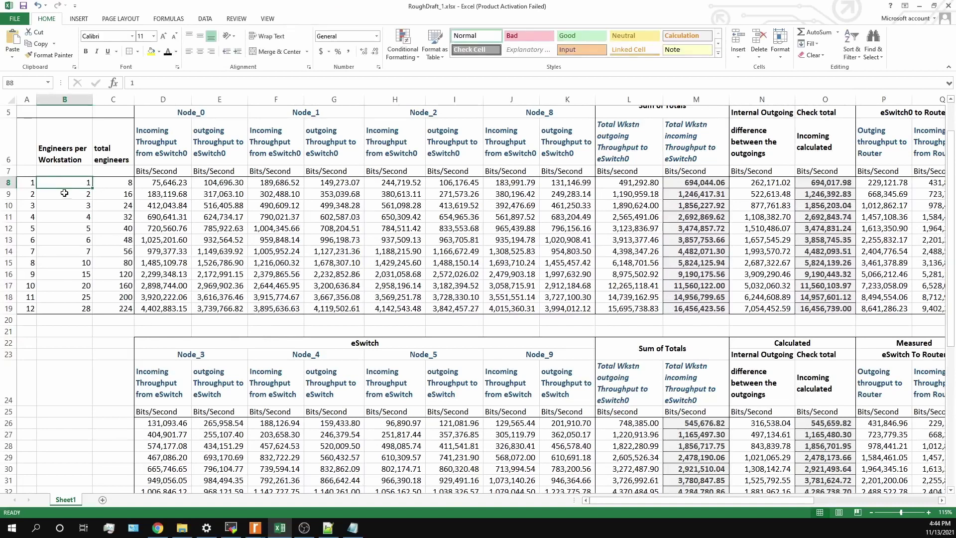
pyautogui.click(62, 228)
pyautogui.click(63, 262)
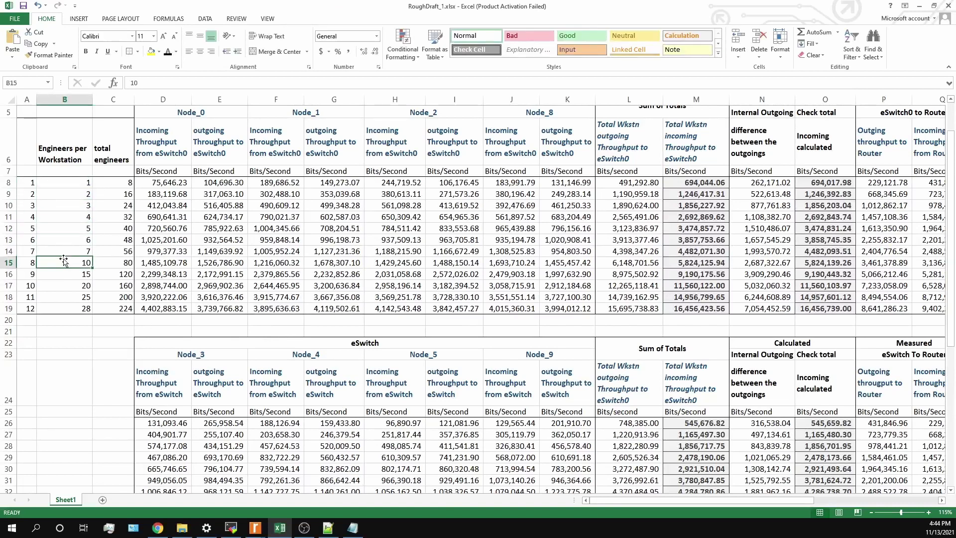
pyautogui.click(68, 285)
pyautogui.click(64, 308)
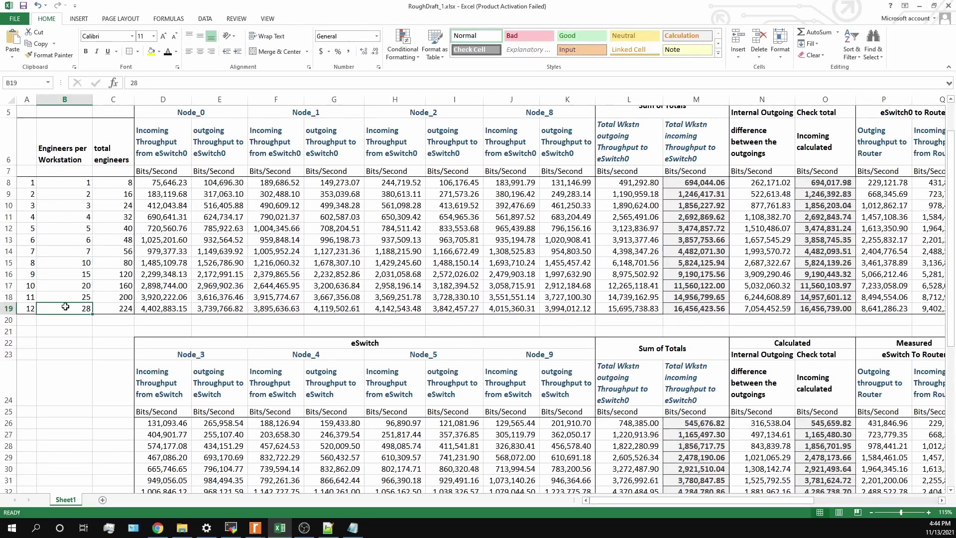
# Examine the eSwitch to Router utilization and delay table with the Delay vs Utilization chart beside it.
pyautogui.moveTo(608, 500); pyautogui.dragTo(641, 499)
pyautogui.scroll(-5, 595, 404)
pyautogui.scroll(-3, 596, 404)
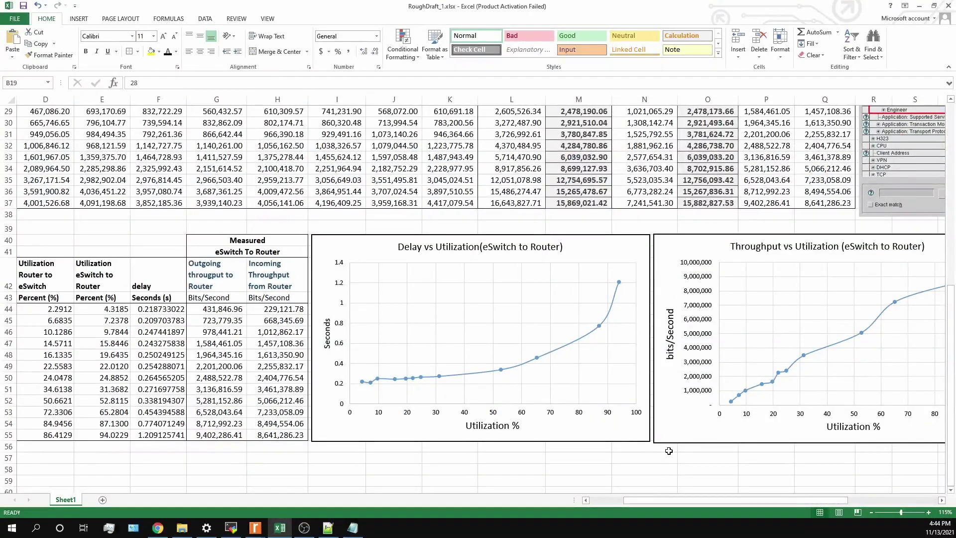
pyautogui.moveTo(682, 501)
pyautogui.mouseDown()
pyautogui.moveTo(697, 501)
pyautogui.moveTo(687, 500)
pyautogui.mouseUp()
pyautogui.moveTo(607, 319)
pyautogui.hotkey('alt', 'Tab')
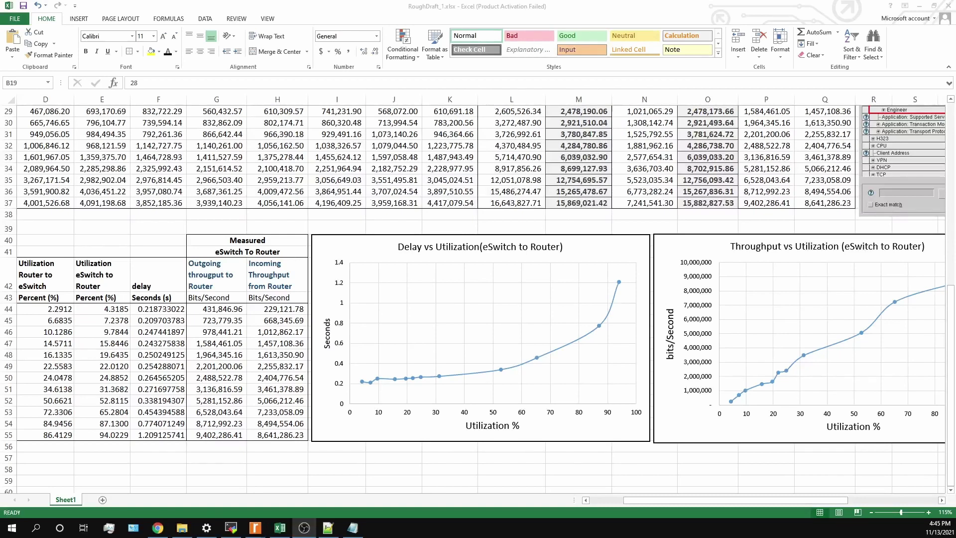
pyautogui.hotkey('alt', 'Tab')
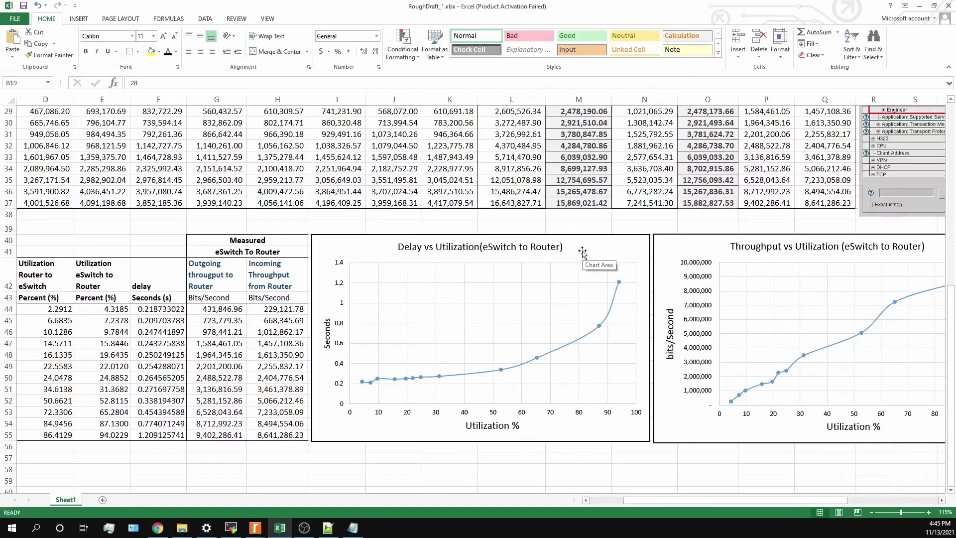
# Highlight the measured incoming throughput from the router (H44:H55), then clear the selection.
pyautogui.moveTo(277, 309); pyautogui.dragTo(277, 437)
pyautogui.click(275, 460)
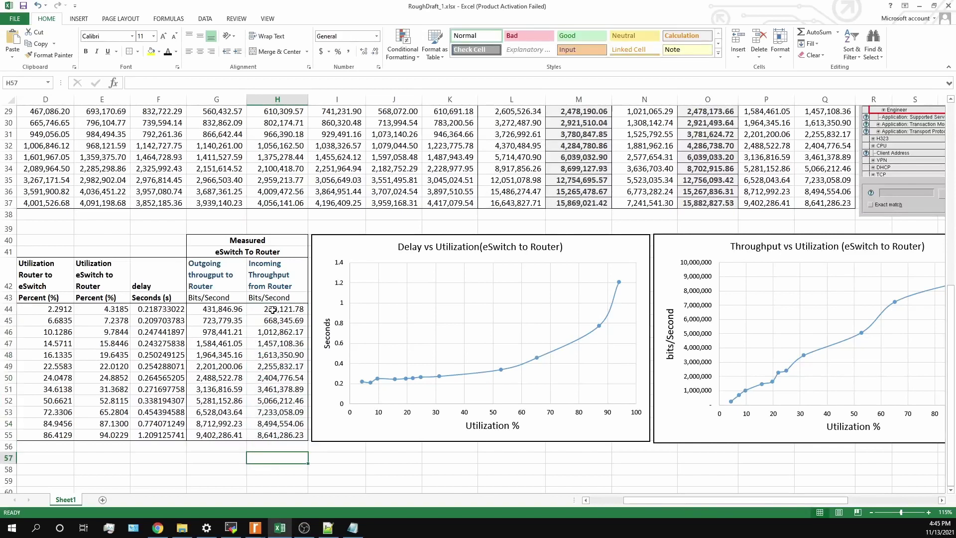
pyautogui.moveTo(272, 308); pyautogui.dragTo(277, 446)
pyautogui.click(277, 468)
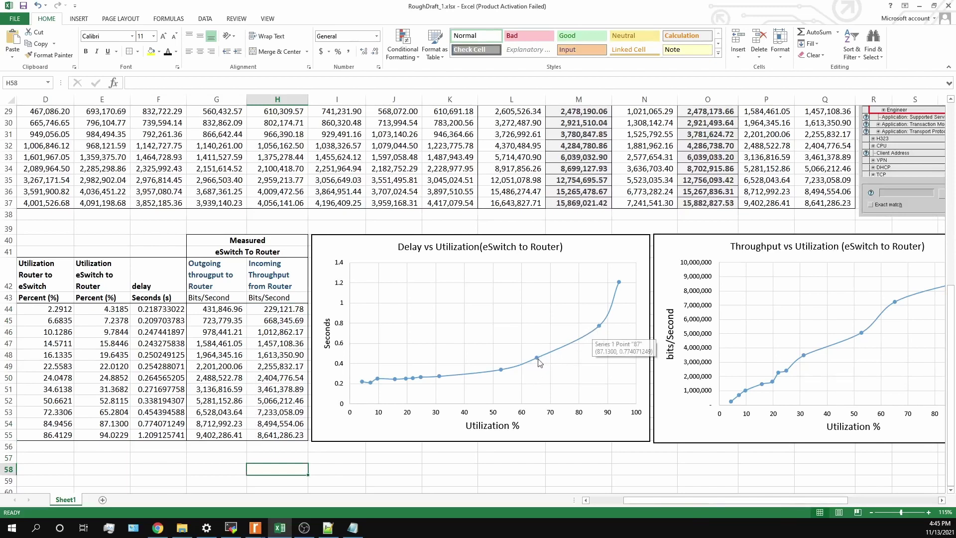
# Select the Delay vs Utilization data series to inspect its curve and source ranges, then deselect the chart.
pyautogui.click(599, 326)
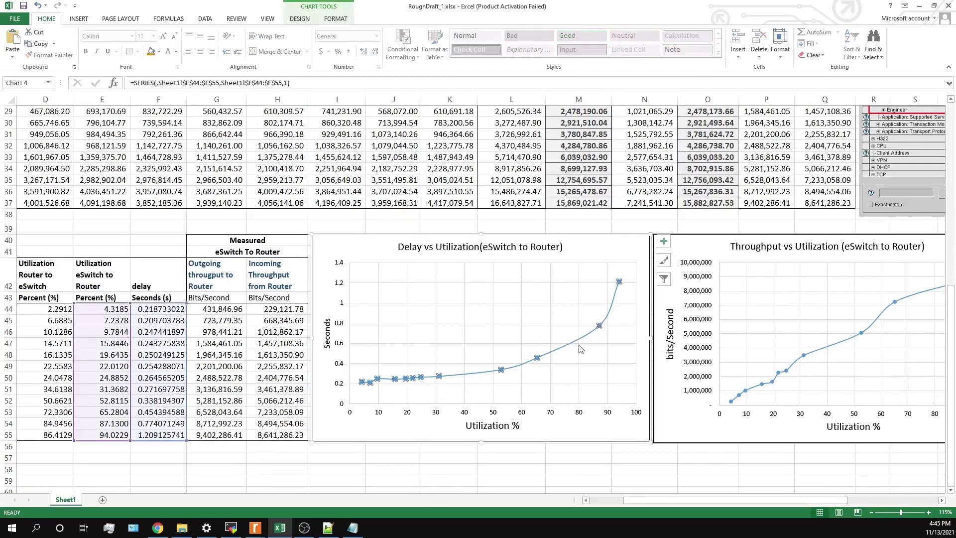
pyautogui.click(537, 360)
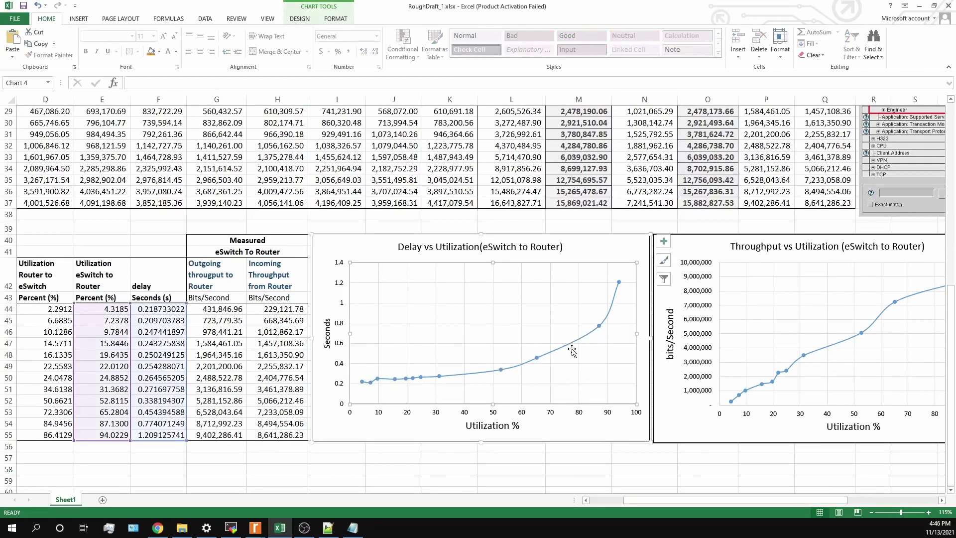
pyautogui.moveTo(584, 343)
pyautogui.click(656, 459)
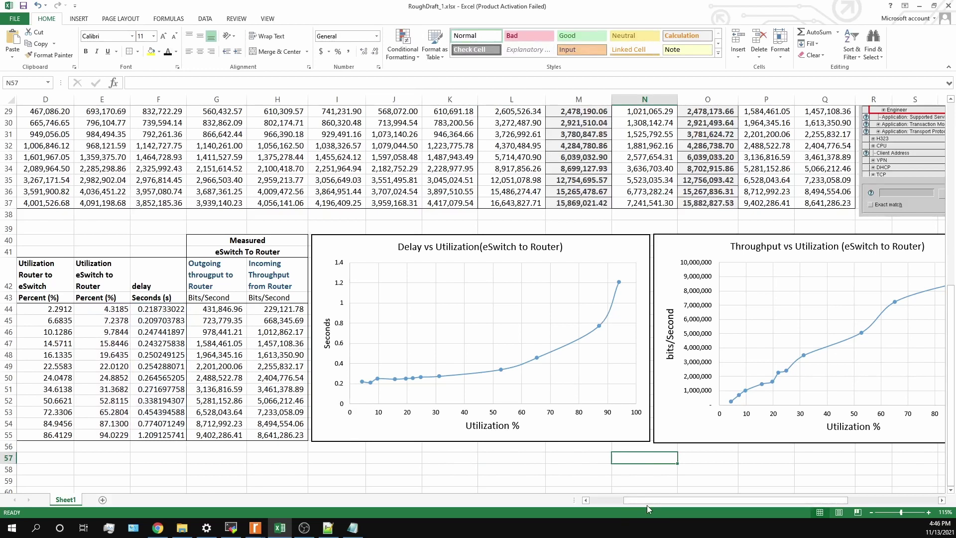
# Examine the Throughput vs Utilization chart and relate it to the Engineers per Workstation column, selecting the entry in B12.
pyautogui.moveTo(671, 501); pyautogui.dragTo(702, 501)
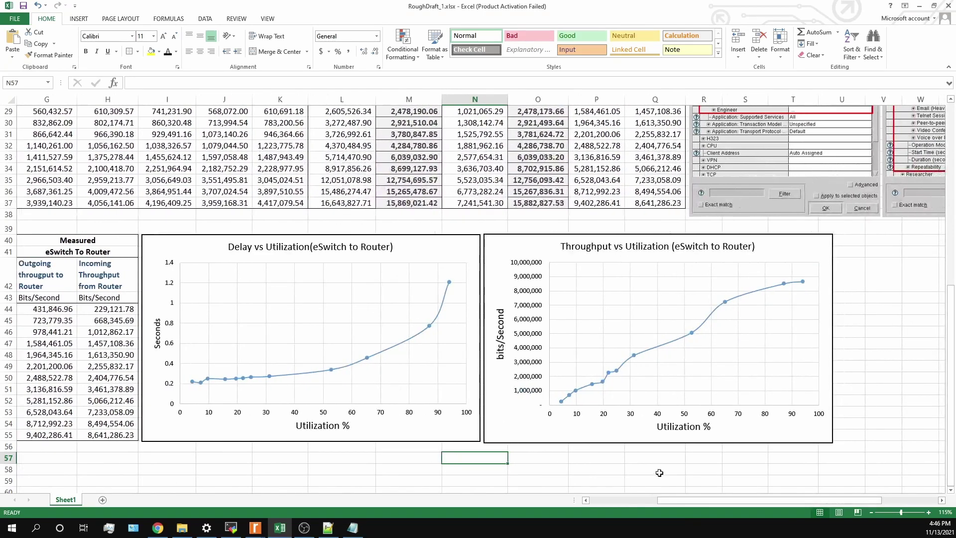
pyautogui.click(597, 467)
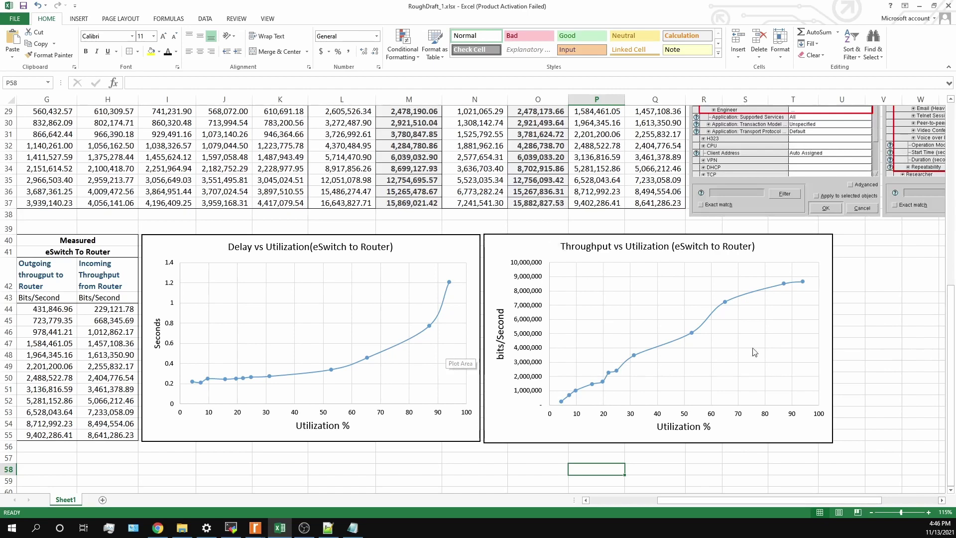
pyautogui.scroll(8, 836, 407)
pyautogui.moveTo(841, 500); pyautogui.dragTo(773, 499)
pyautogui.click(67, 229)
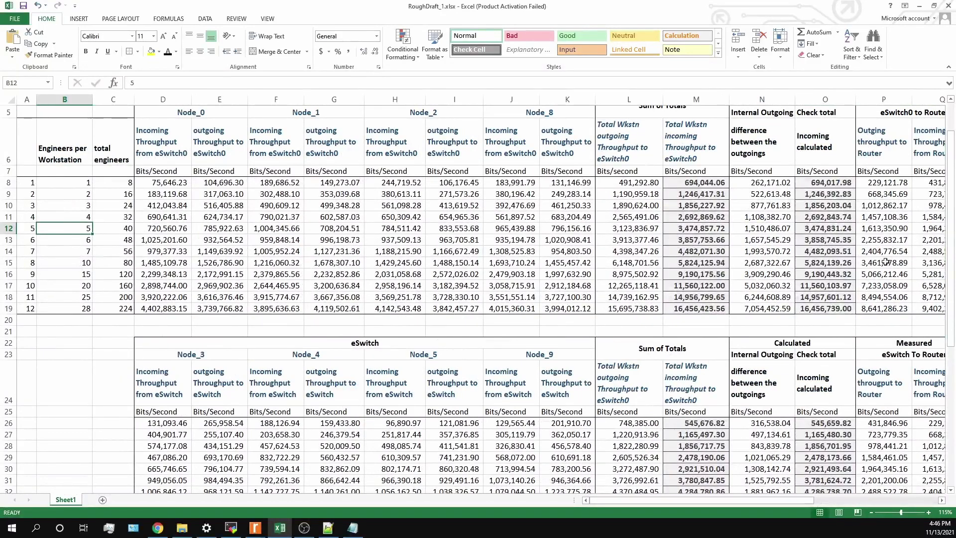
pyautogui.moveTo(950, 165); pyautogui.dragTo(951, 199)
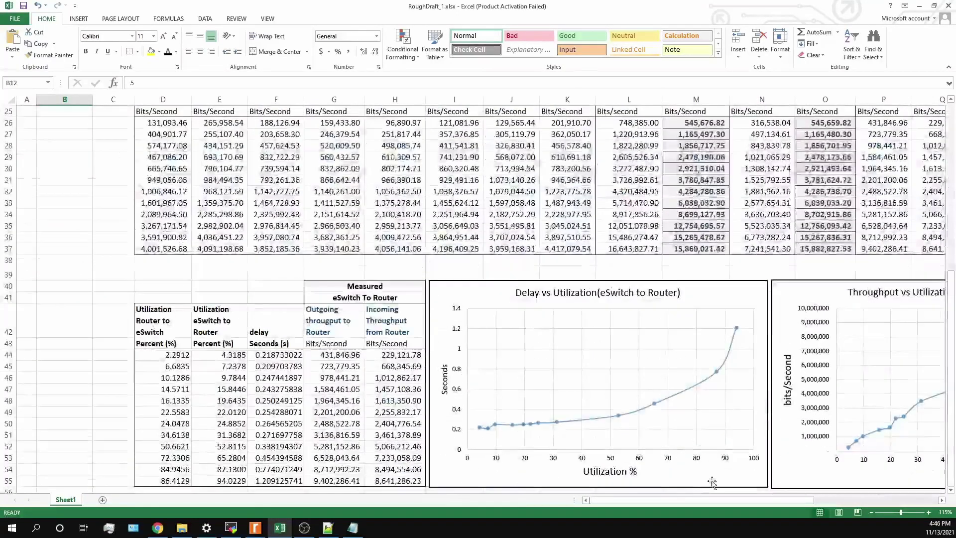
pyautogui.moveTo(708, 501); pyautogui.dragTo(785, 498)
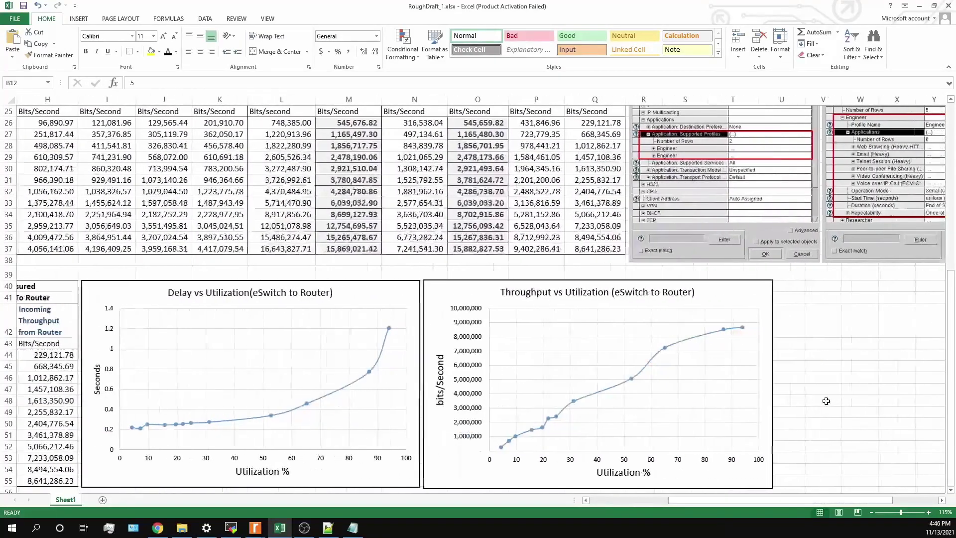
pyautogui.scroll(-2, 823, 397)
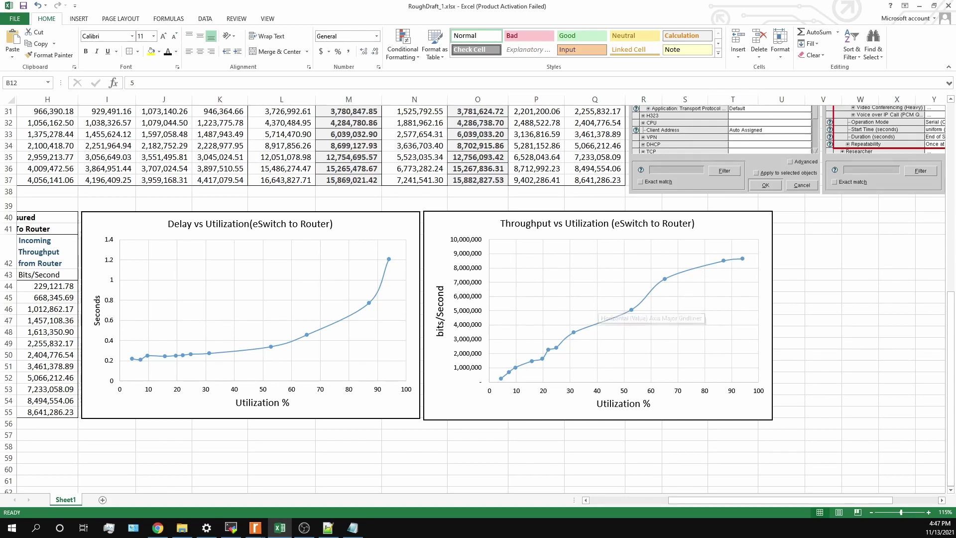
# Review the measured utilization, delay and throughput table together with both utilization charts.
pyautogui.click(304, 527)
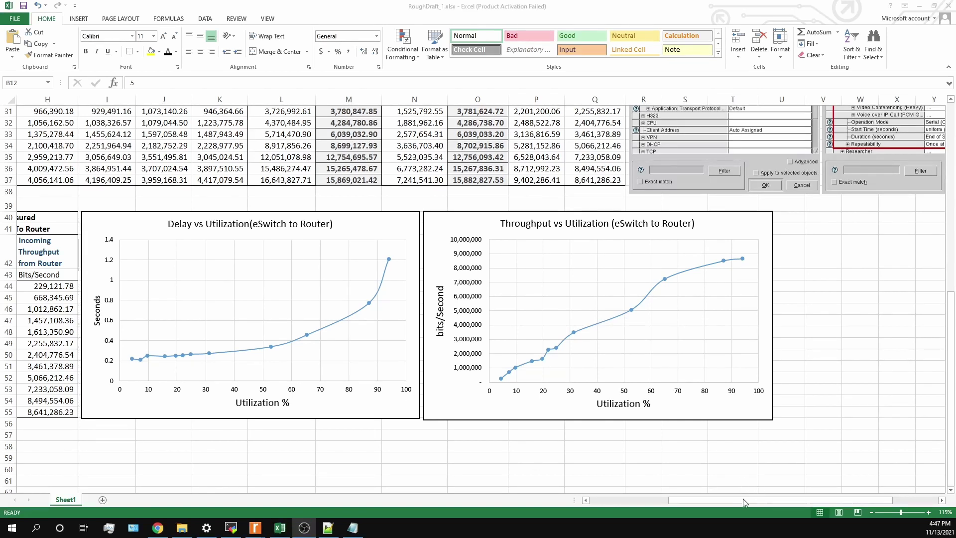
pyautogui.click(722, 504)
pyautogui.moveTo(733, 503); pyautogui.dragTo(665, 504)
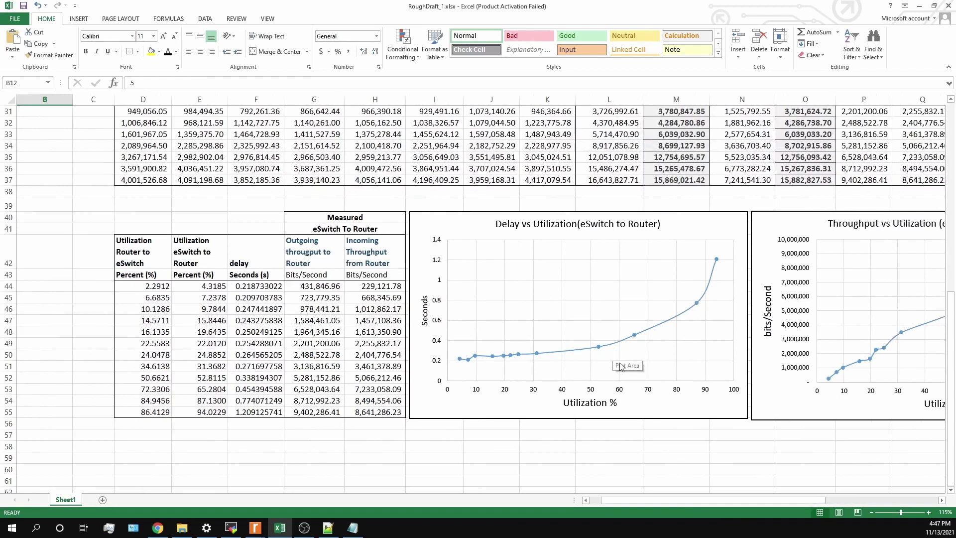
pyautogui.moveTo(690, 502); pyautogui.dragTo(722, 500)
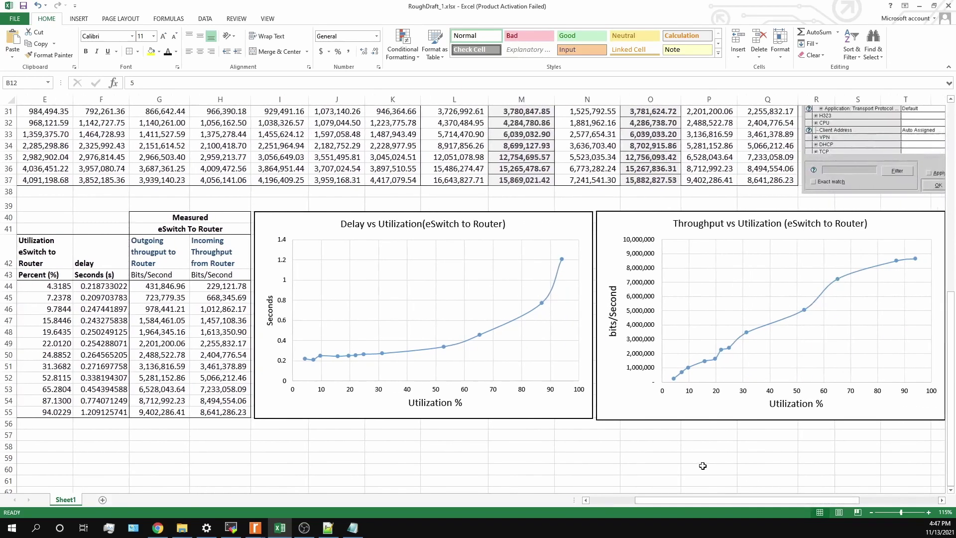